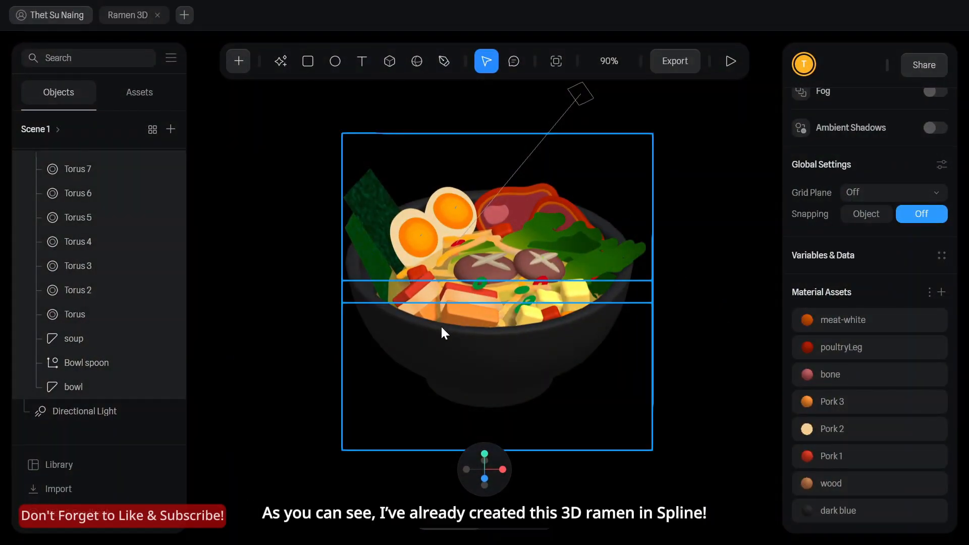
Add a Fresnel layer to the bowl's dark blue material asset.
left_click(442, 339)
left_click(442, 340)
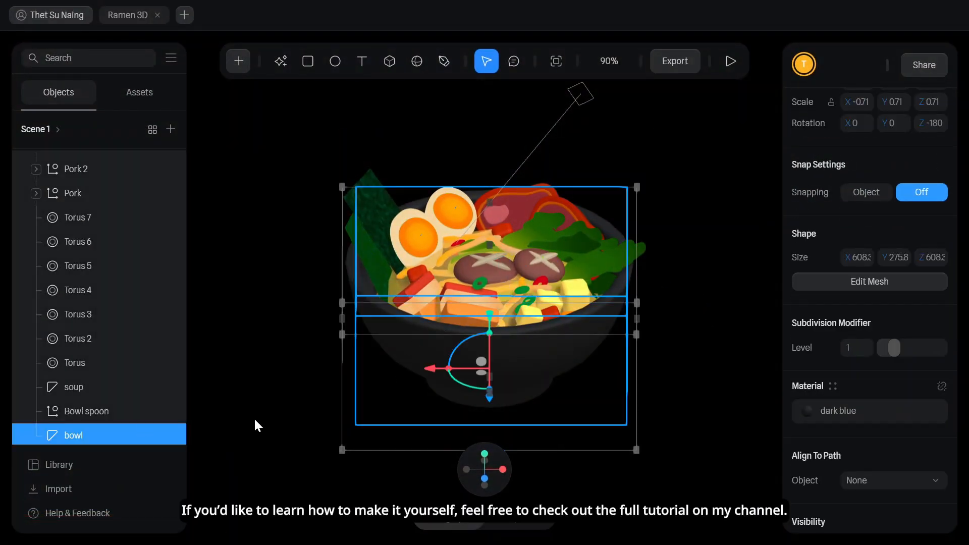
left_click(806, 411)
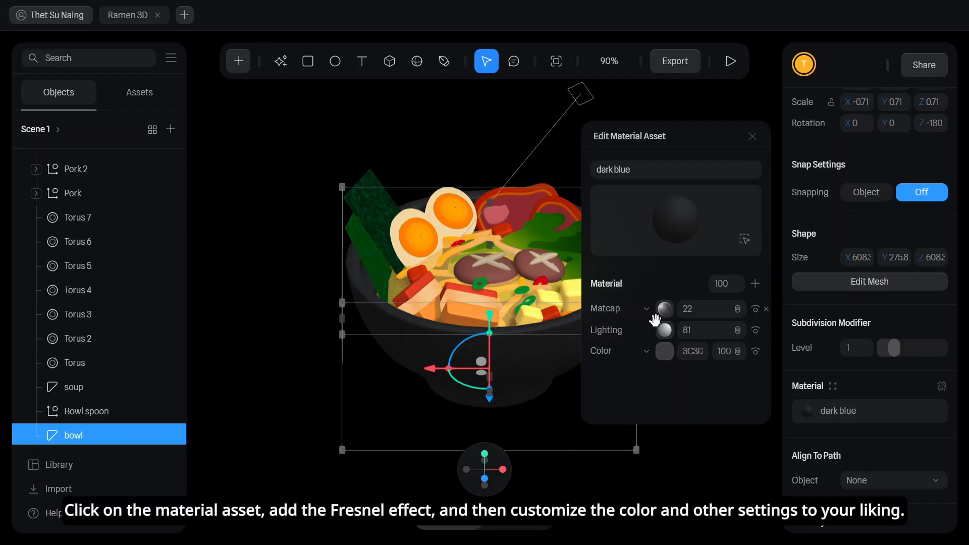
left_click(755, 283)
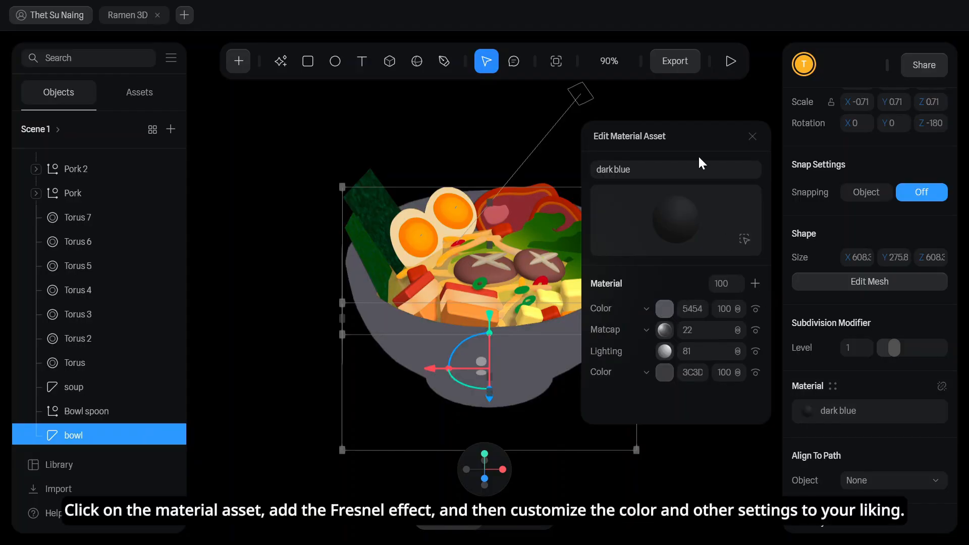
left_click_drag(711, 147, 772, 99)
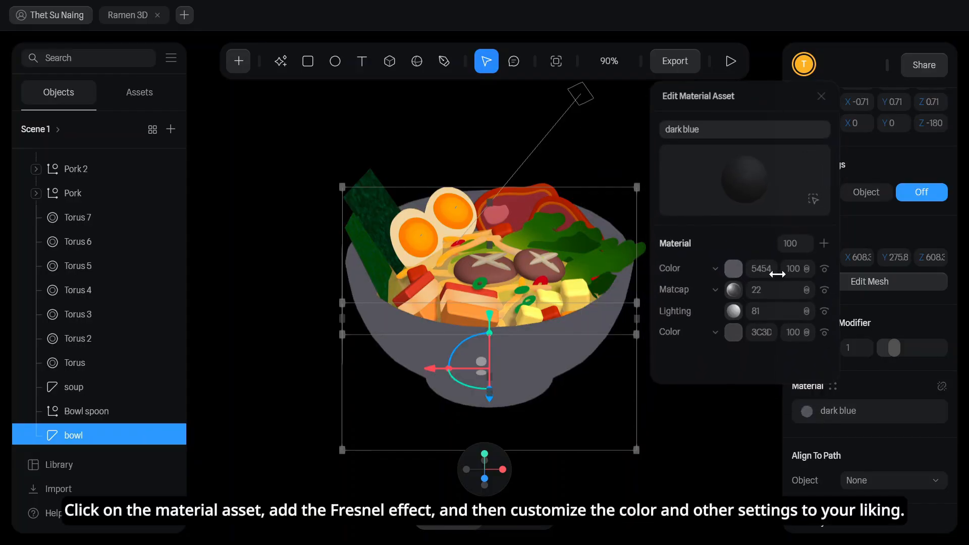
left_click(715, 267)
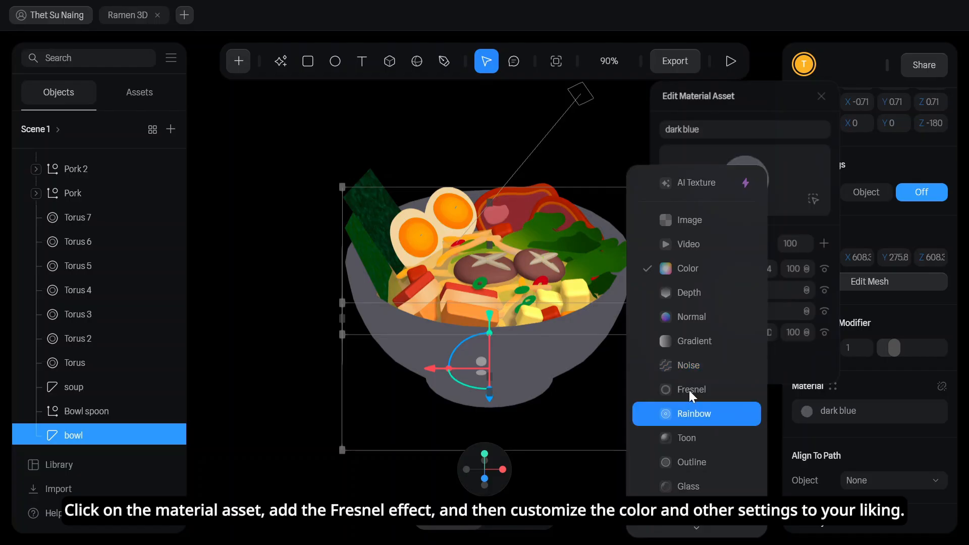
left_click(709, 391)
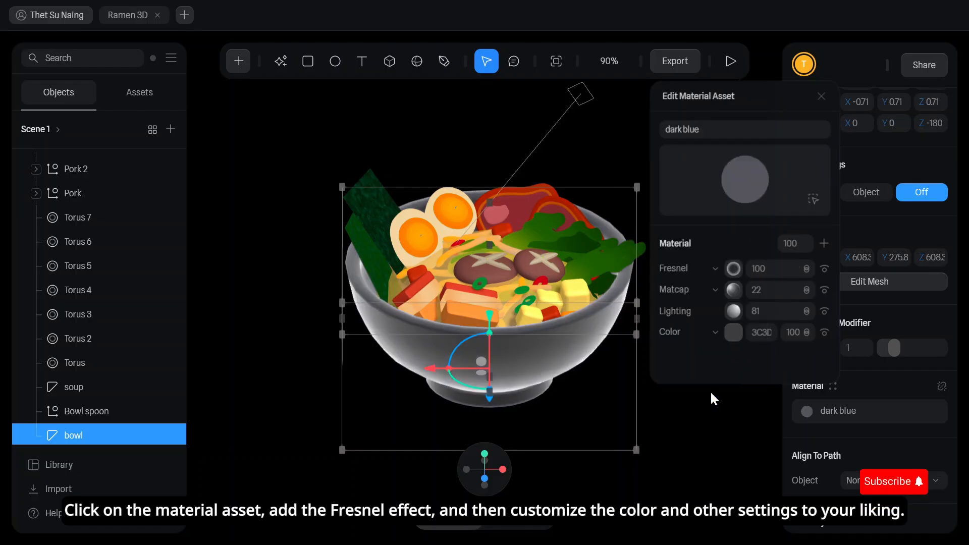
Set the Fresnel layer's color to 383B58 on the bowl material.
left_click(733, 267)
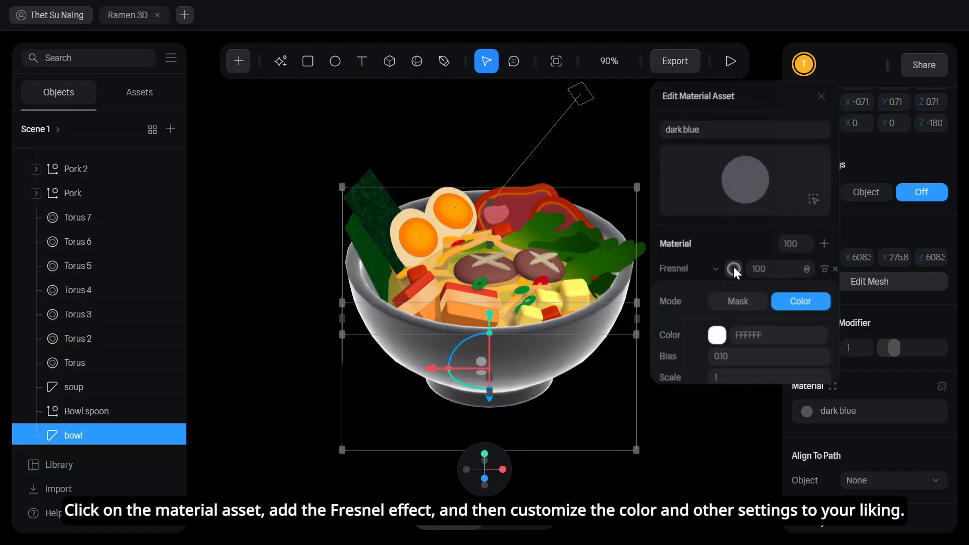
left_click(764, 333)
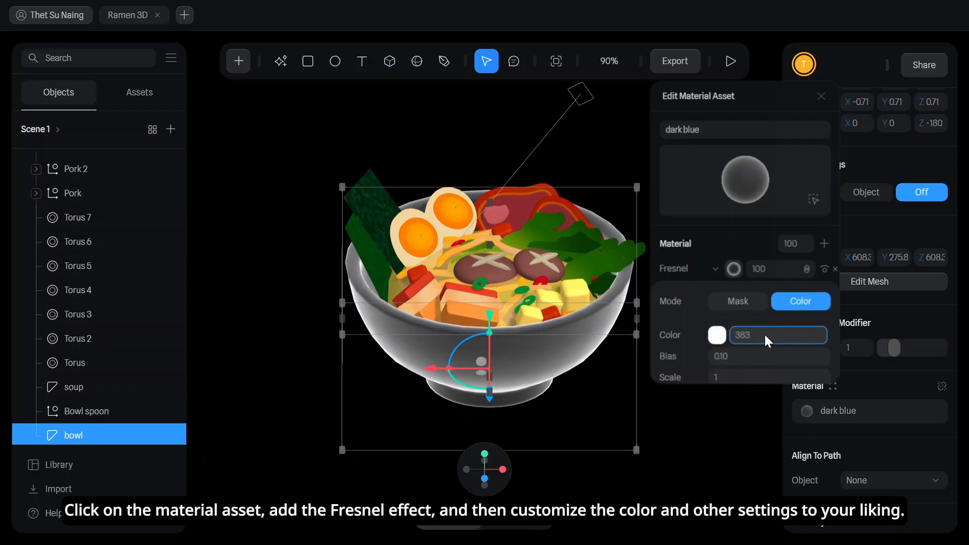
type("383b58")
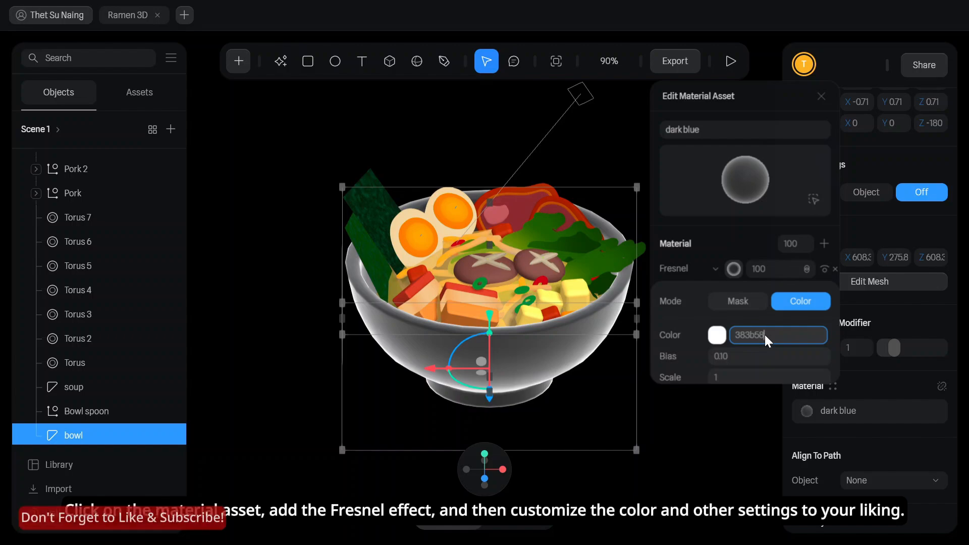
key("Return")
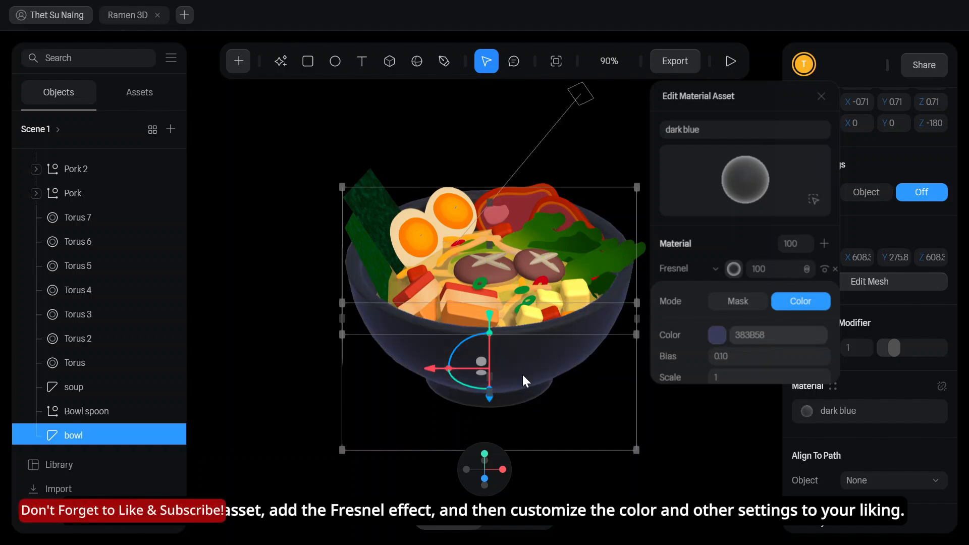
Set the Fresnel bias to 0.15, the scale to 1.64 and the intensity to 2.81.
scroll(773, 338, "down", 1)
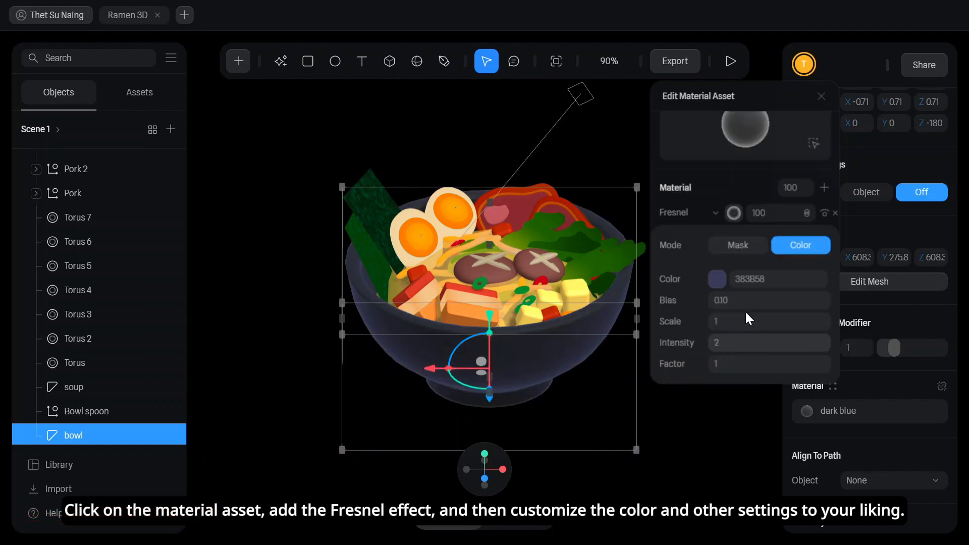
left_click(739, 301)
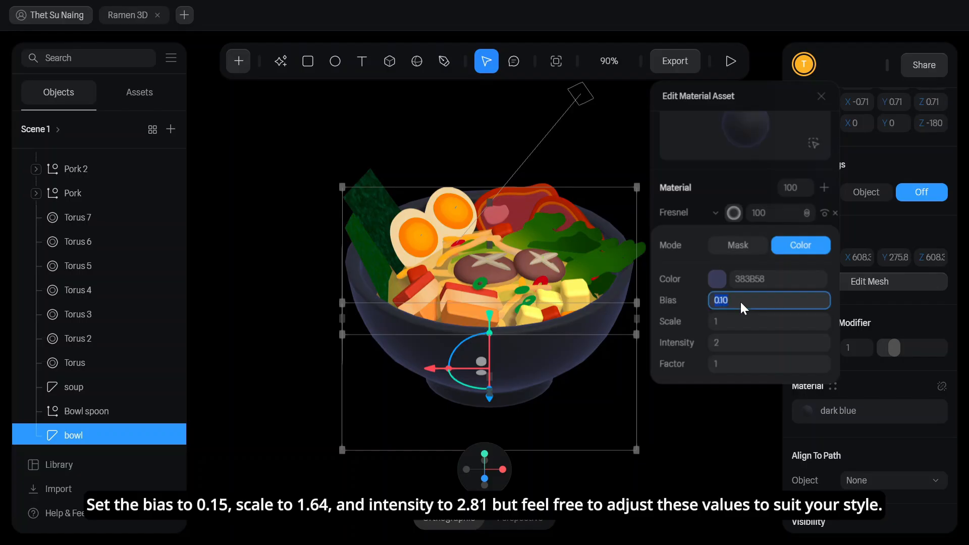
type("0.15")
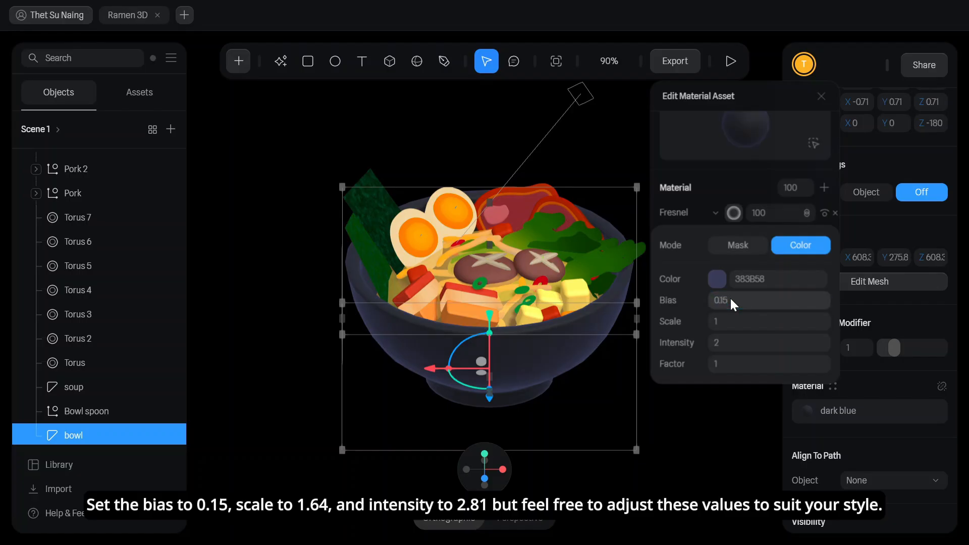
left_click(737, 319)
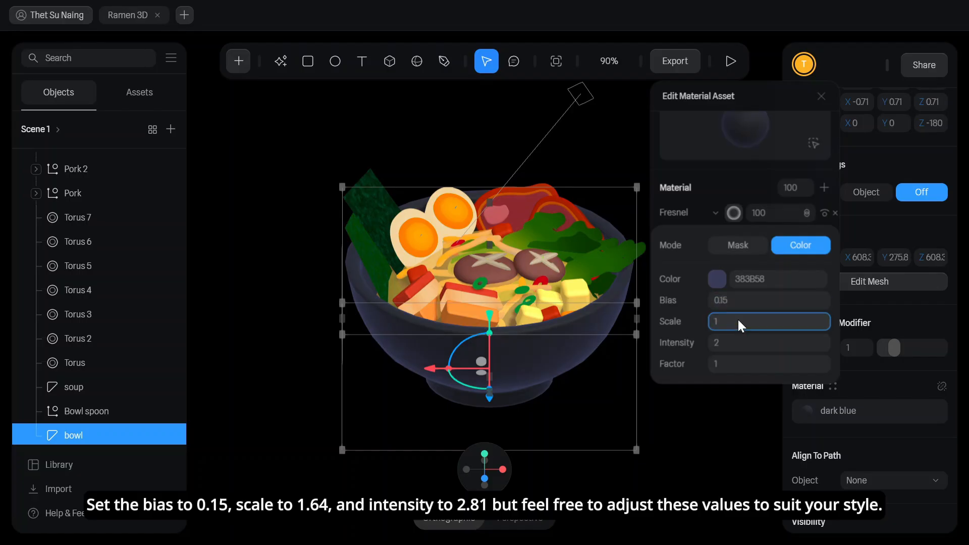
left_click(741, 341)
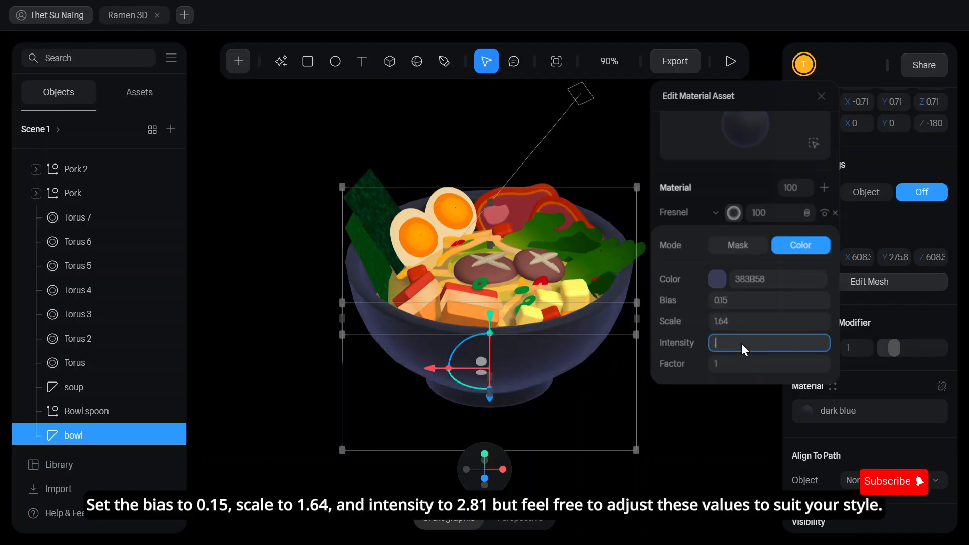
type("2.81")
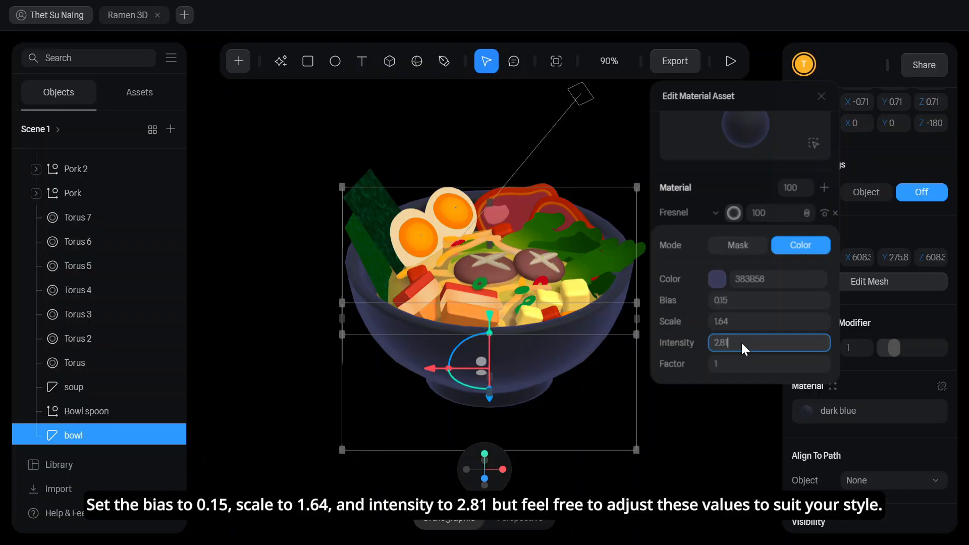
key("Return")
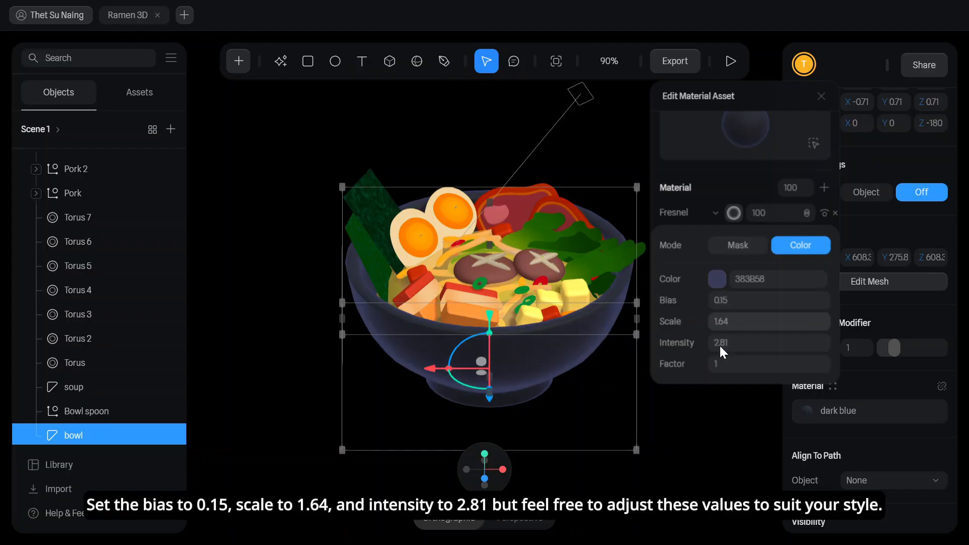
Fine-tune the Fresnel intensity to 2.87 and close the dark blue material's editor.
left_click_drag(720, 344, 717, 344)
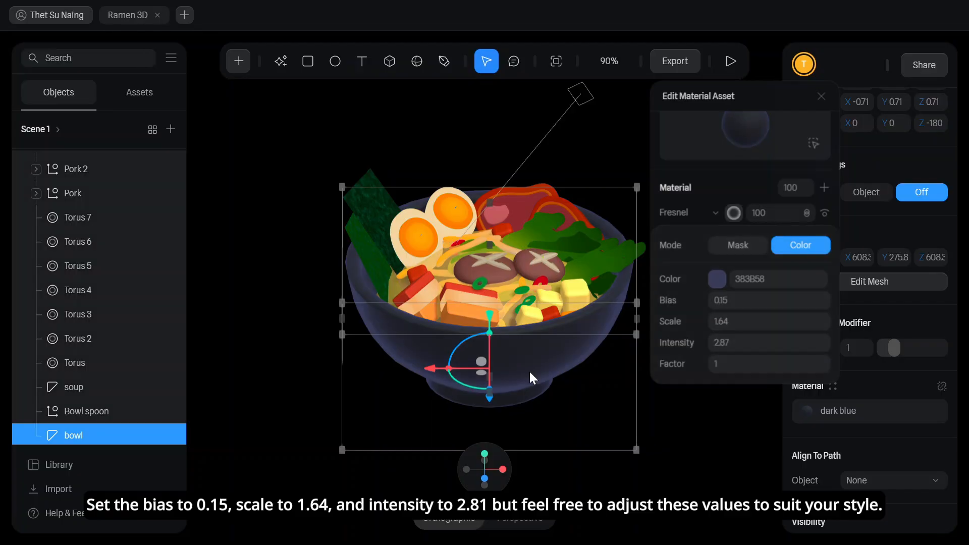
scroll(730, 239, "up", 2)
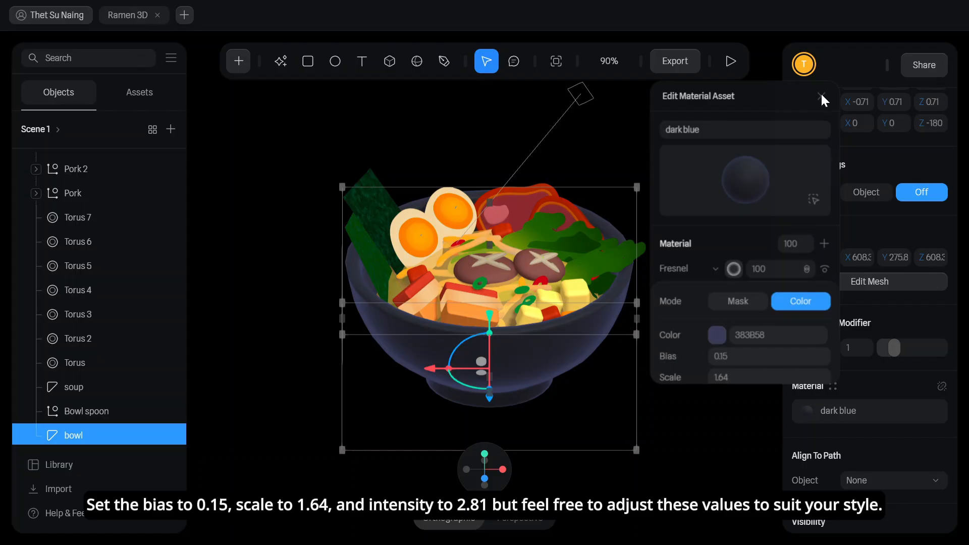
left_click(821, 97)
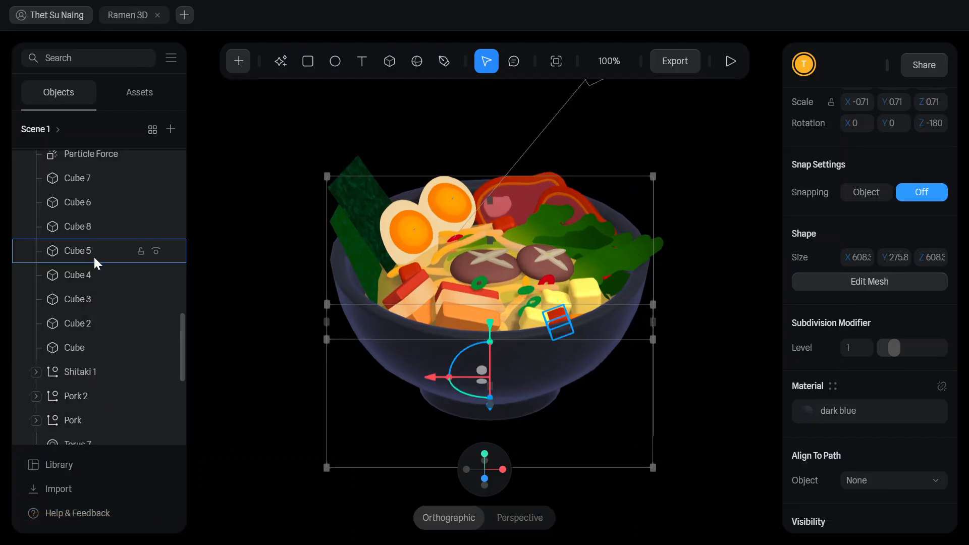
Select the Particle Emitter and review its force, noise and randomness settings.
scroll(93, 255, "up", 5)
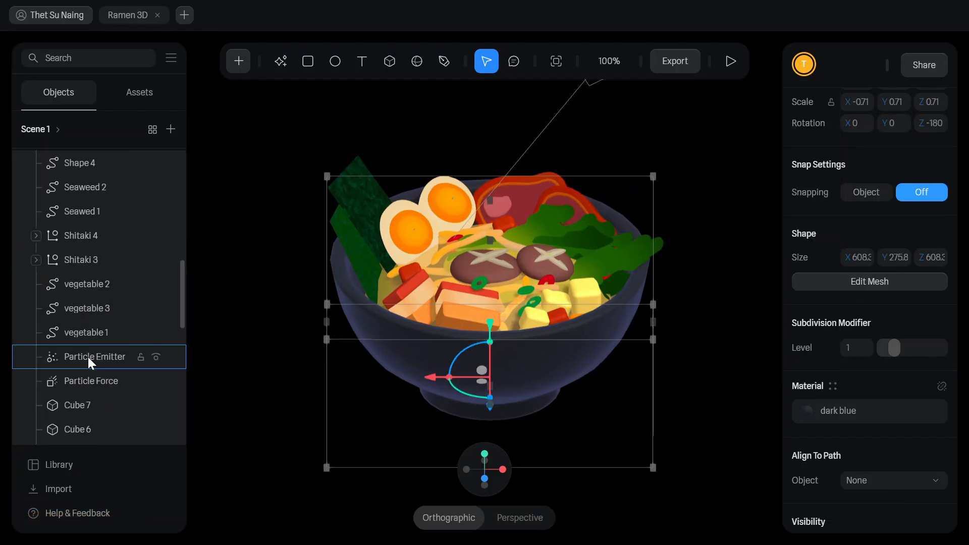
left_click(88, 356)
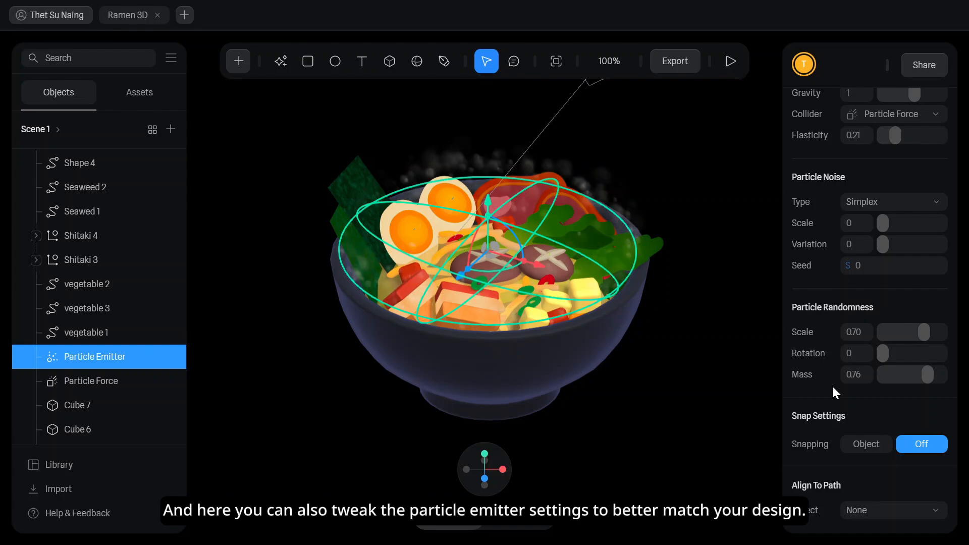
scroll(900, 264, "up", 6)
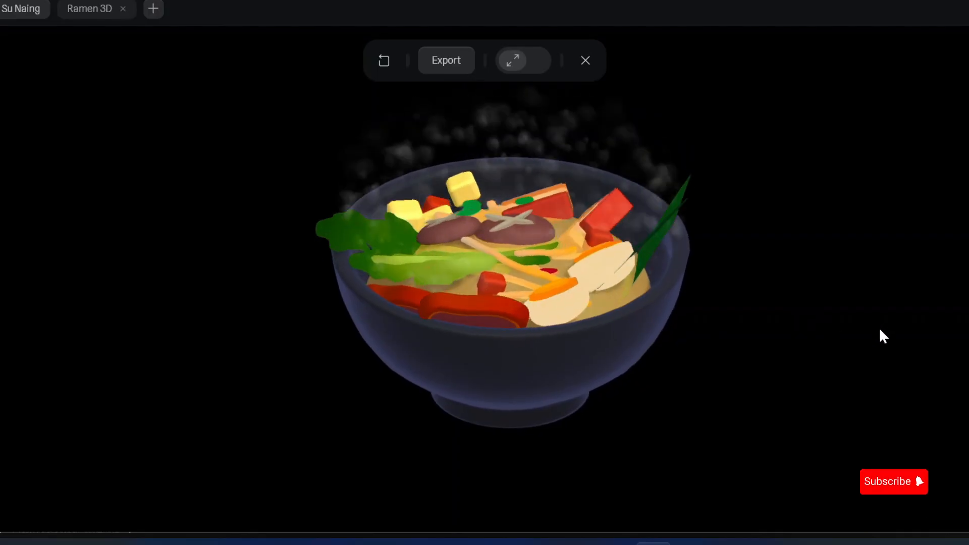
Open the export options for the ramen scene from its preview.
left_click(446, 60)
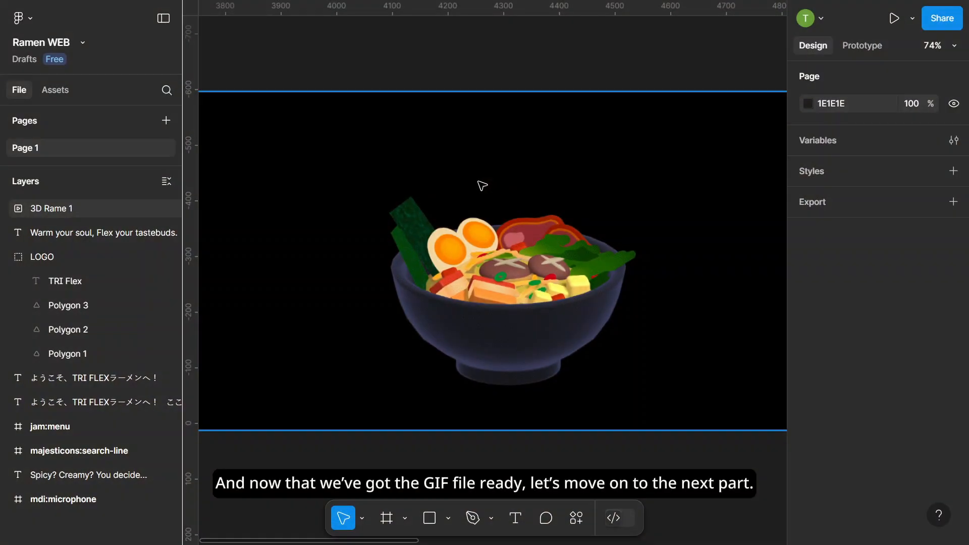
In the Figma file Ramen WEB, move the text "Warm your soul, Flex your tastebuds." directly above the large Japanese heading.
scroll(413, 272, "down", 6)
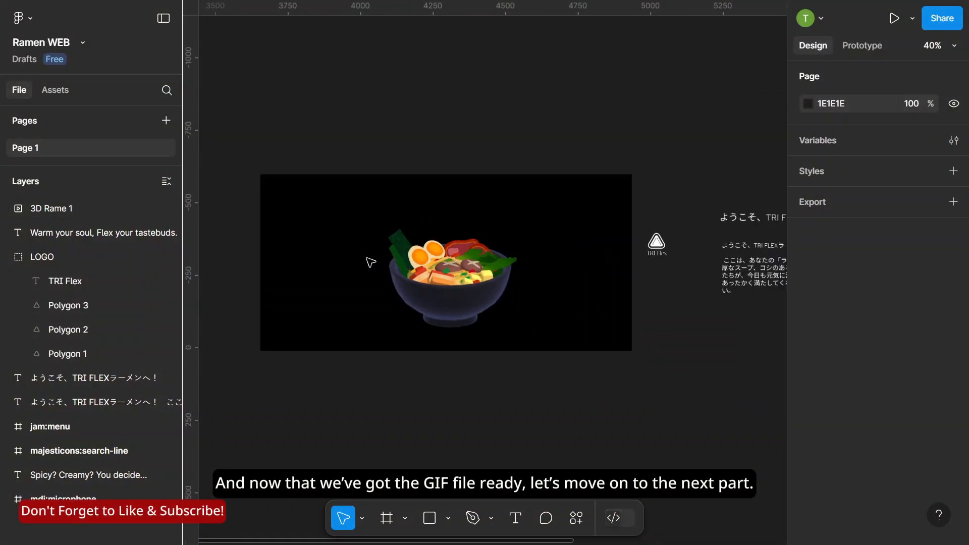
scroll(692, 271, "up", 3)
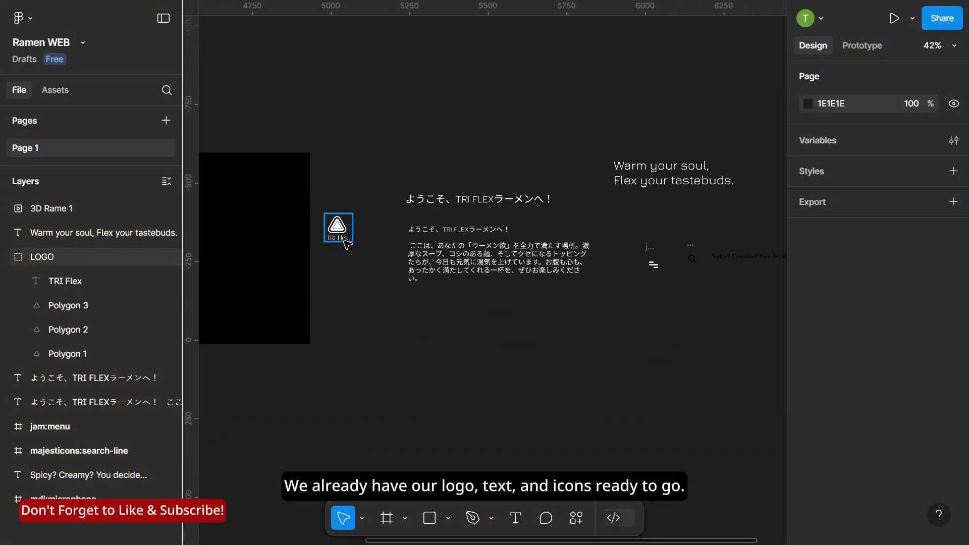
left_click_drag(658, 194, 451, 174)
left_click(628, 156)
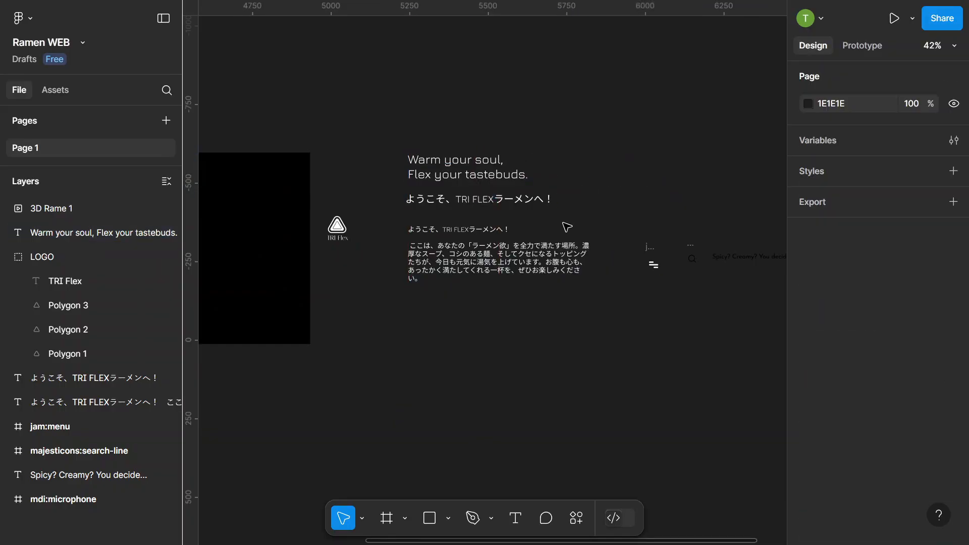
Add a MacBook Pro 14" frame and place it below the ramen image and texts, at about X 4379, Y 314.
scroll(566, 225, "down", 4)
left_click(410, 520)
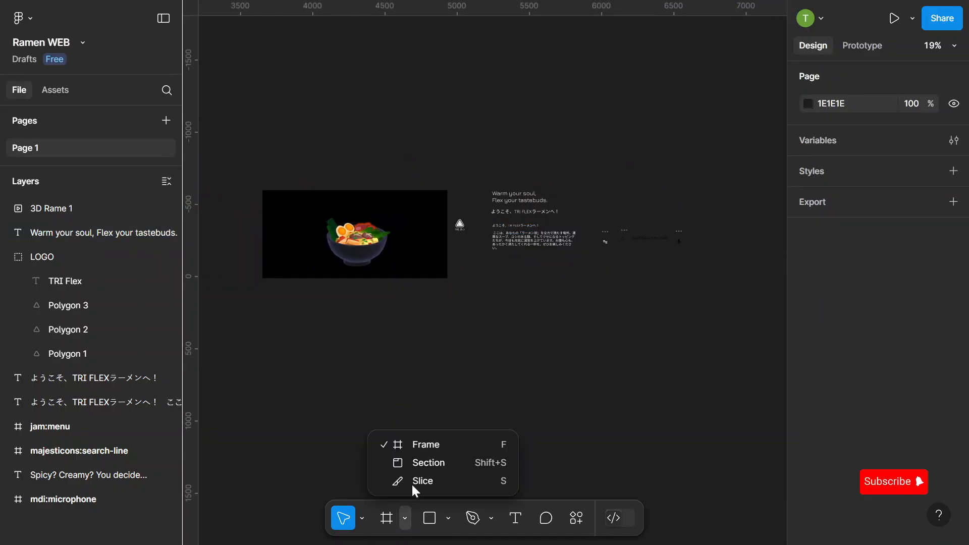
left_click(426, 441)
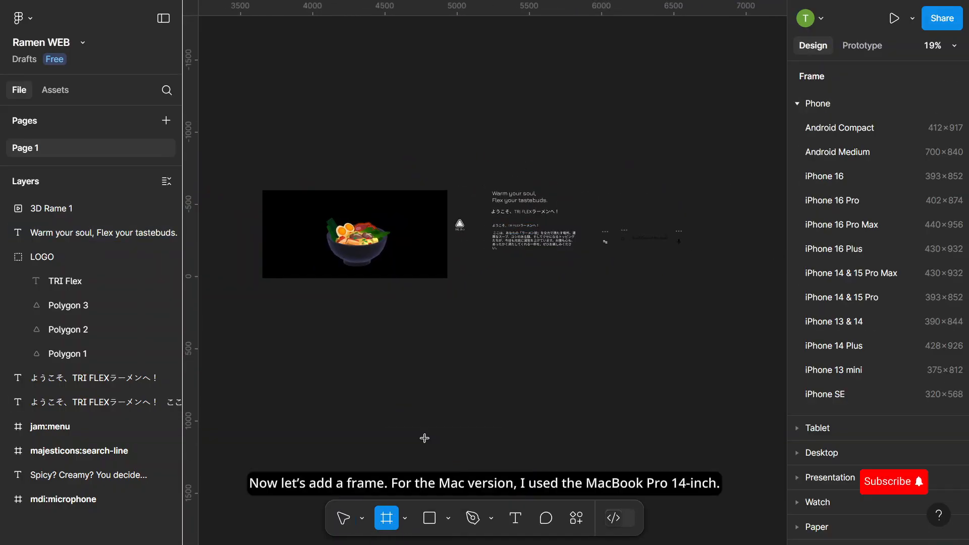
left_click(795, 454)
left_click(835, 206)
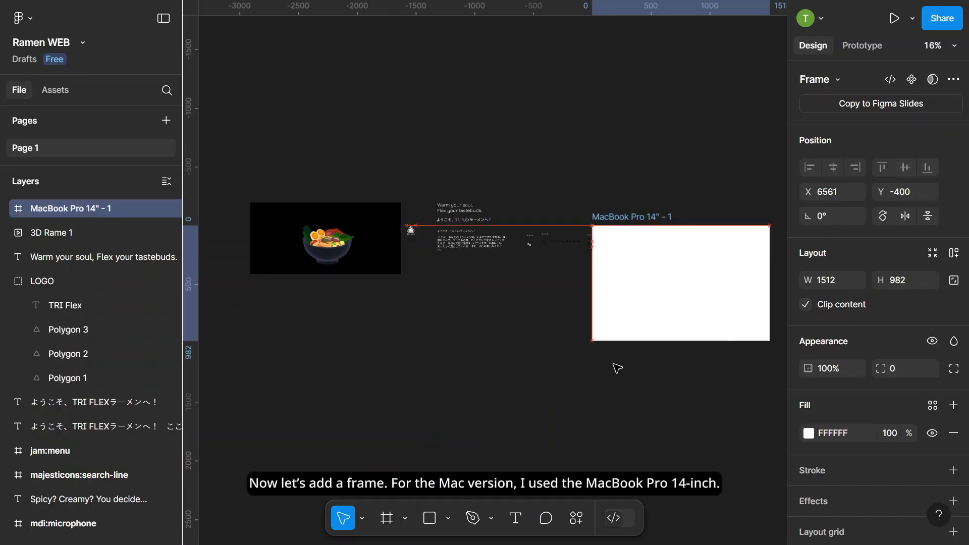
left_click_drag(690, 288, 433, 372)
scroll(426, 363, "up", 5)
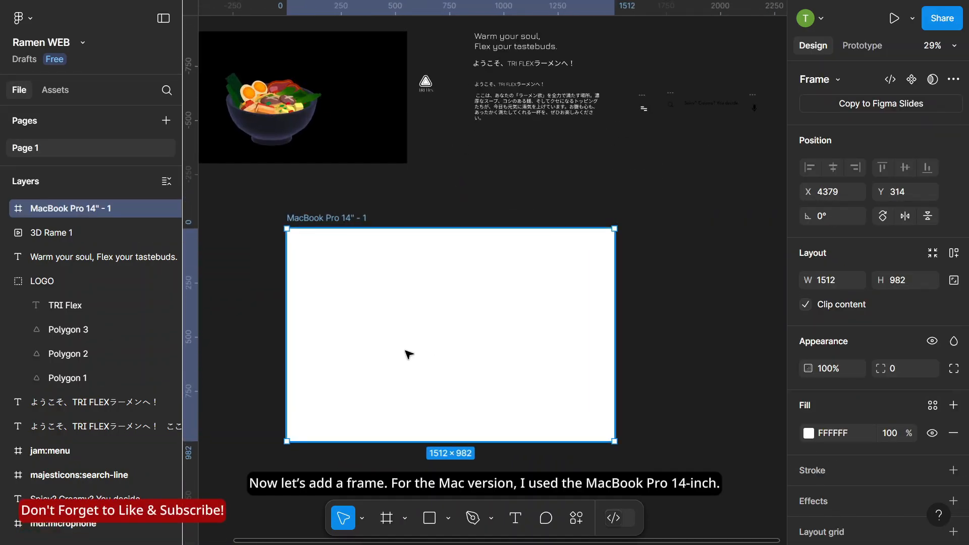
Change the MacBook Pro 14" frame's fill to light gray CDCDCD and deselect it.
left_click(808, 433)
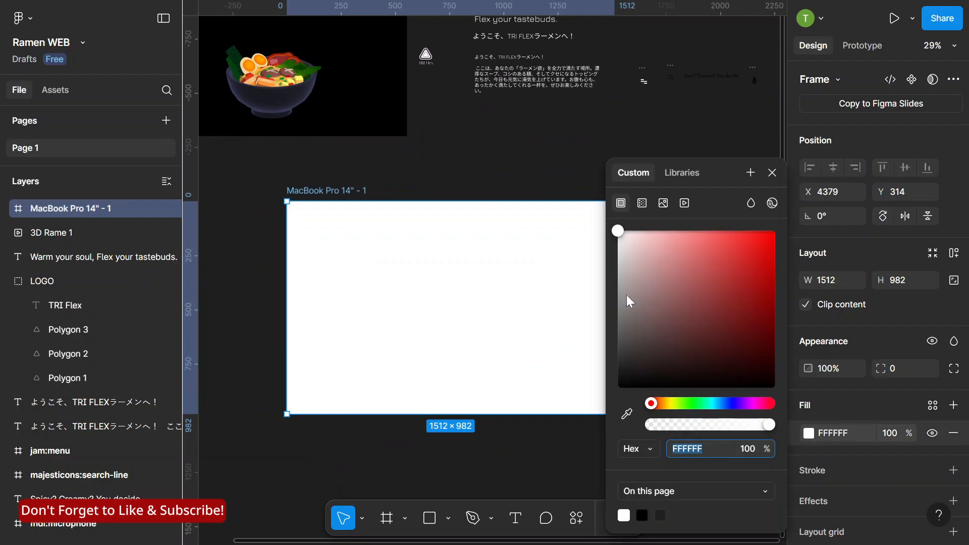
left_click_drag(628, 296, 616, 268)
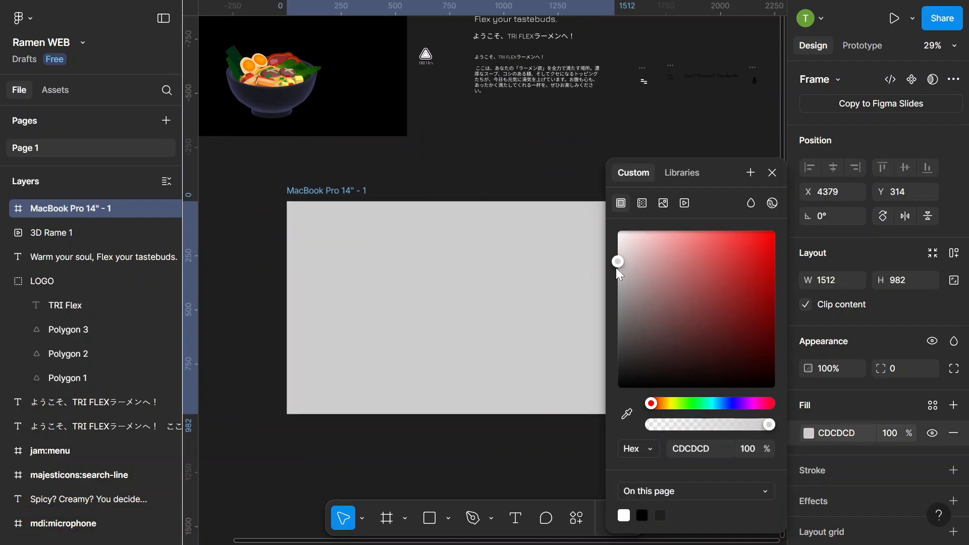
left_click(476, 173)
Draw an inner frame about 1429 × 863 inside the MacBook Pro 14" frame, leaving a margin on all sides.
left_click(386, 521)
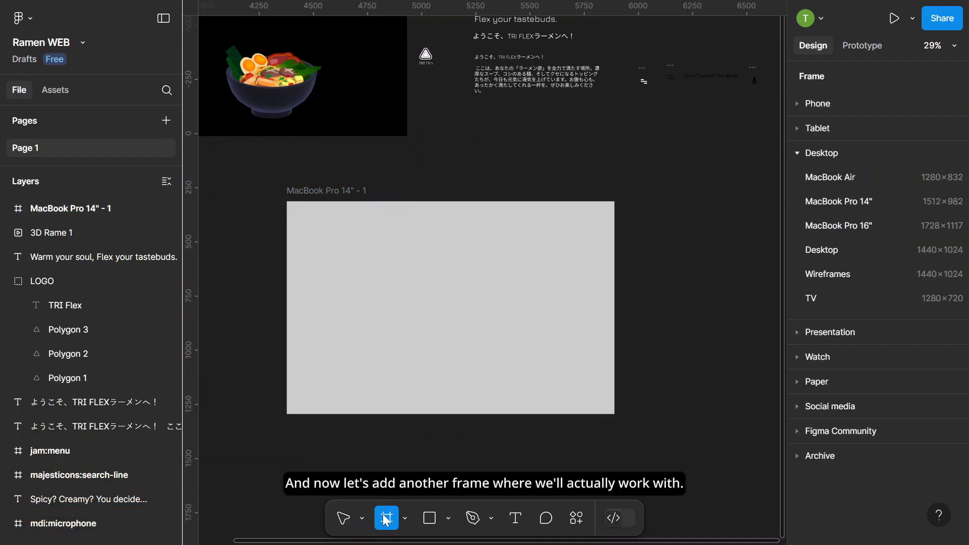
left_click_drag(300, 215, 607, 401)
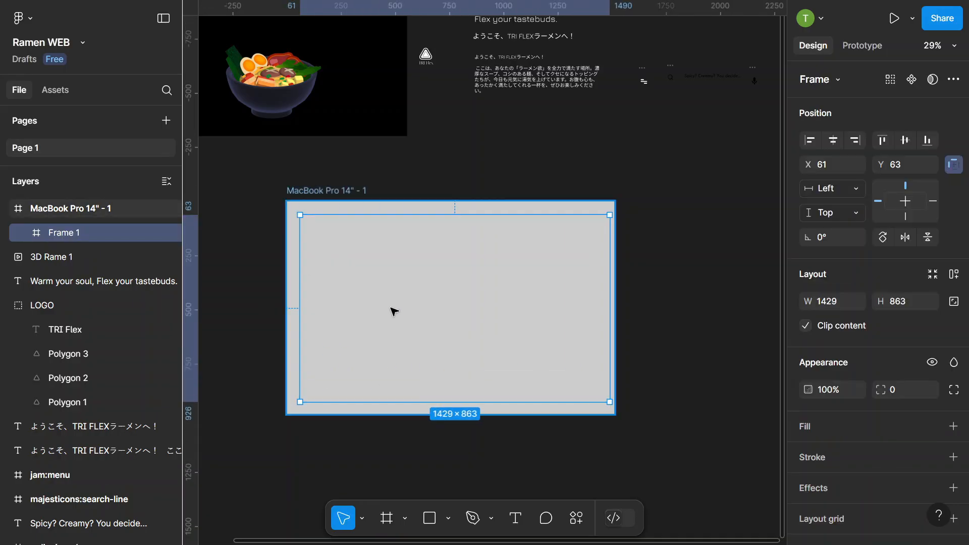
Give the inner frame a white FFFFFF fill and center it horizontally and vertically within the MacBook Pro 14" frame.
scroll(392, 311, "up", 1)
left_click(813, 426)
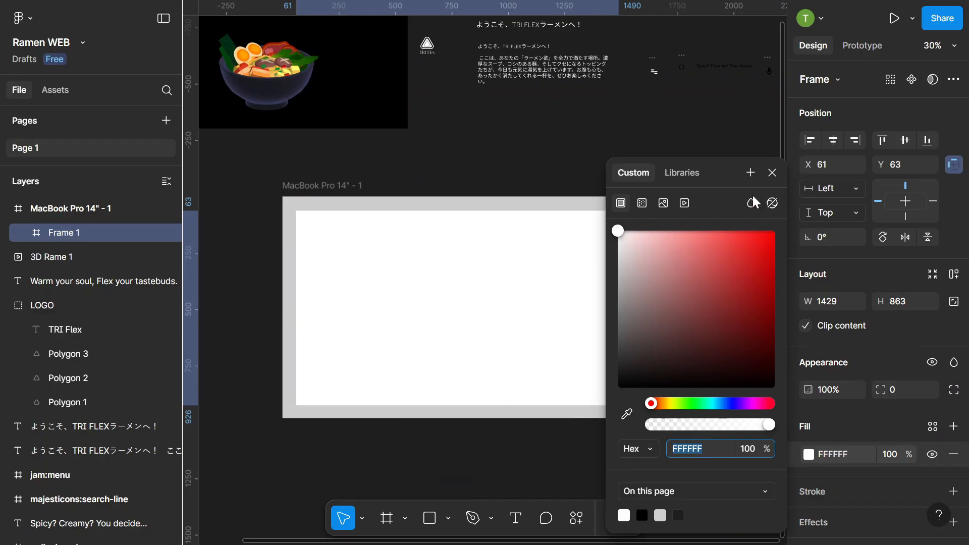
left_click(771, 172)
left_click(840, 144)
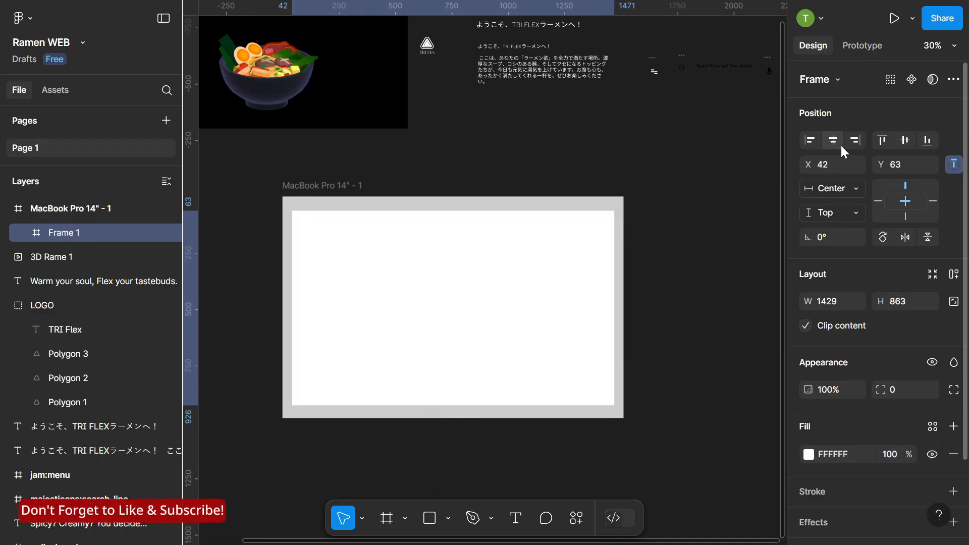
left_click(901, 142)
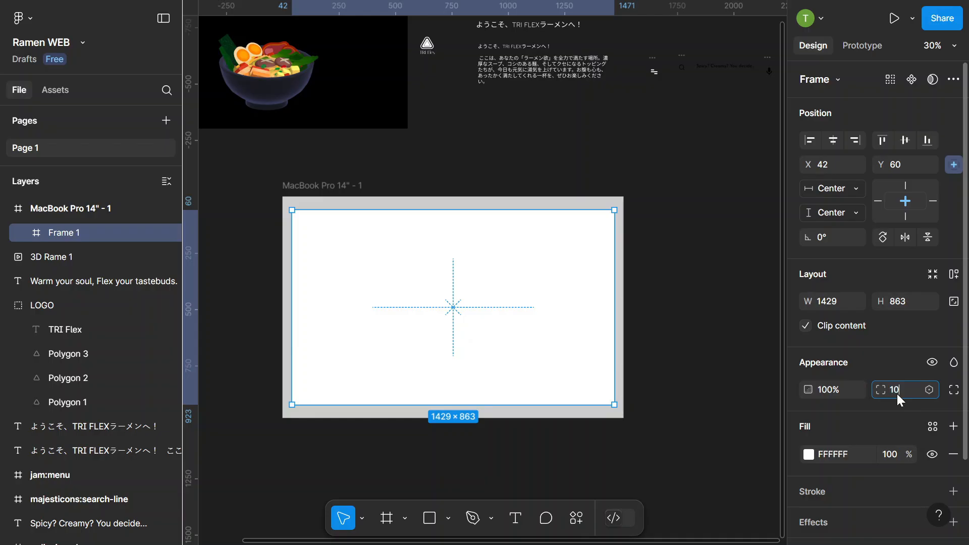
Round the inner frame's corners with a radius of 10, and raise the radius to 25.
key("Return")
left_click(719, 212)
scroll(523, 258, "up", 2)
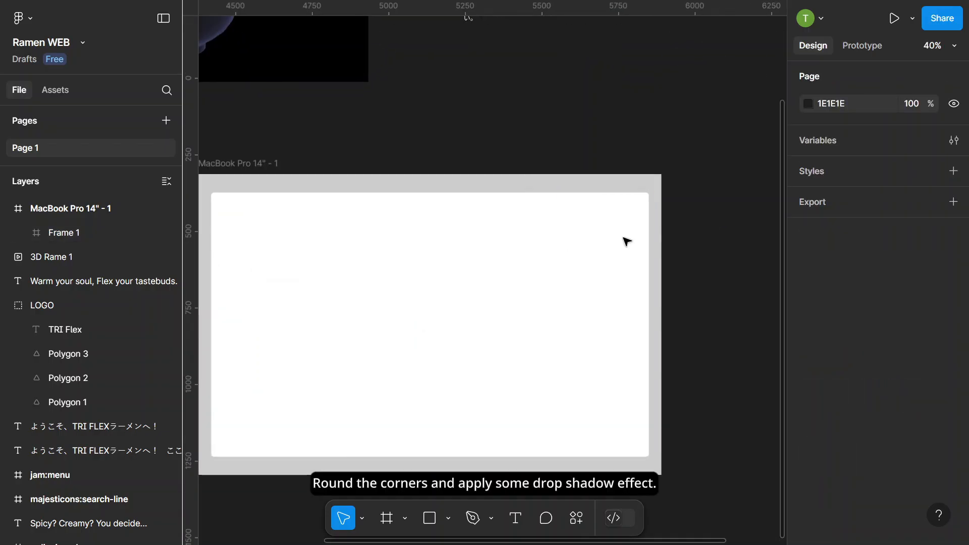
left_click(626, 242)
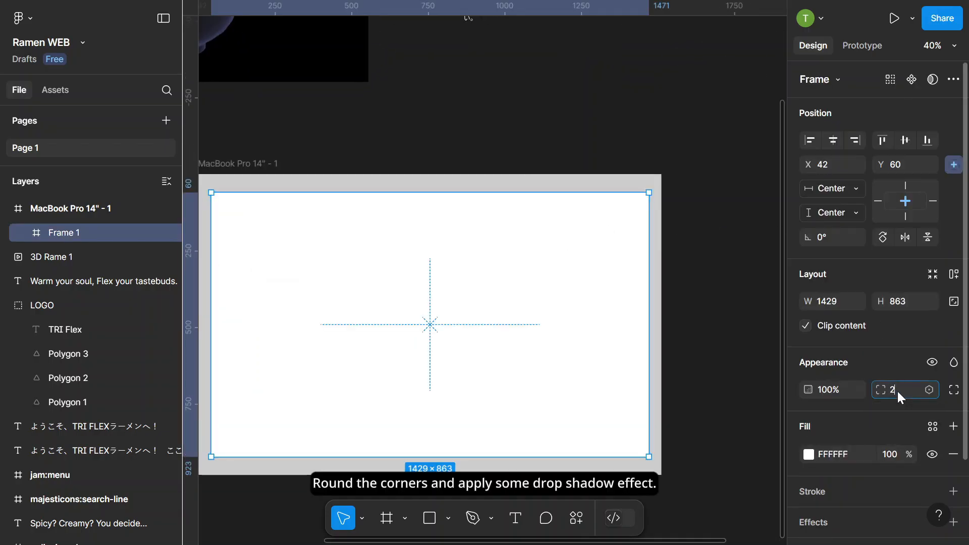
key("Return")
left_click(656, 138)
scroll(670, 160, "down", 1)
Change the inner frame's fill to black 000000 and deselect it.
left_click(610, 257)
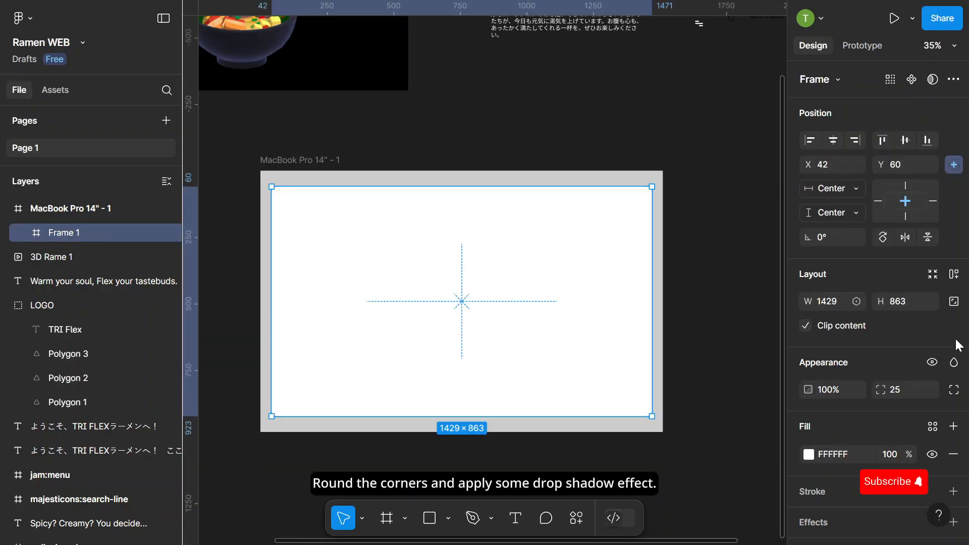
scroll(864, 338, "down", 2)
left_click(809, 361)
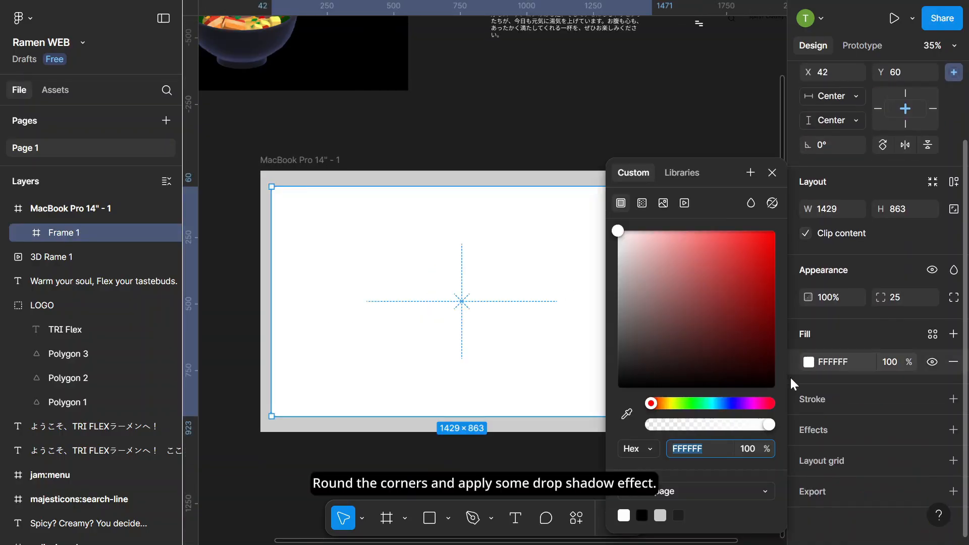
left_click(642, 515)
left_click(547, 154)
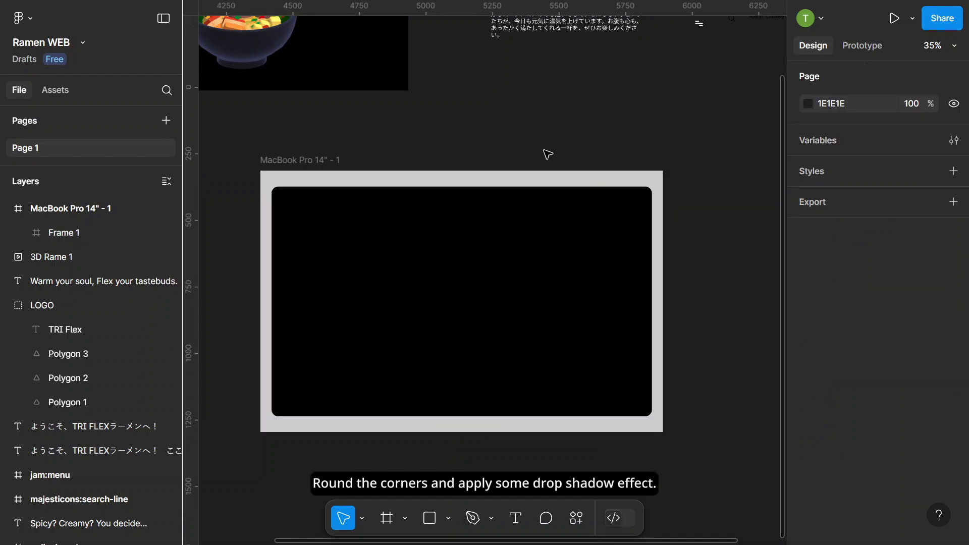
Add a drop shadow to the black inner frame with an offset of X 10 and Y 10.
left_click(547, 274)
scroll(476, 305, "up", 1)
scroll(849, 355, "down", 2)
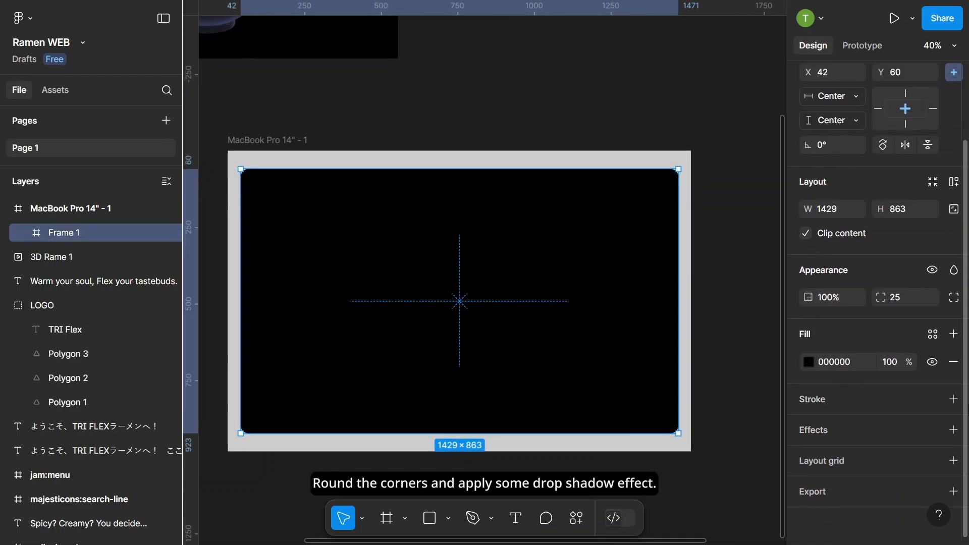
left_click(954, 430)
left_click_drag(684, 414, 704, 421)
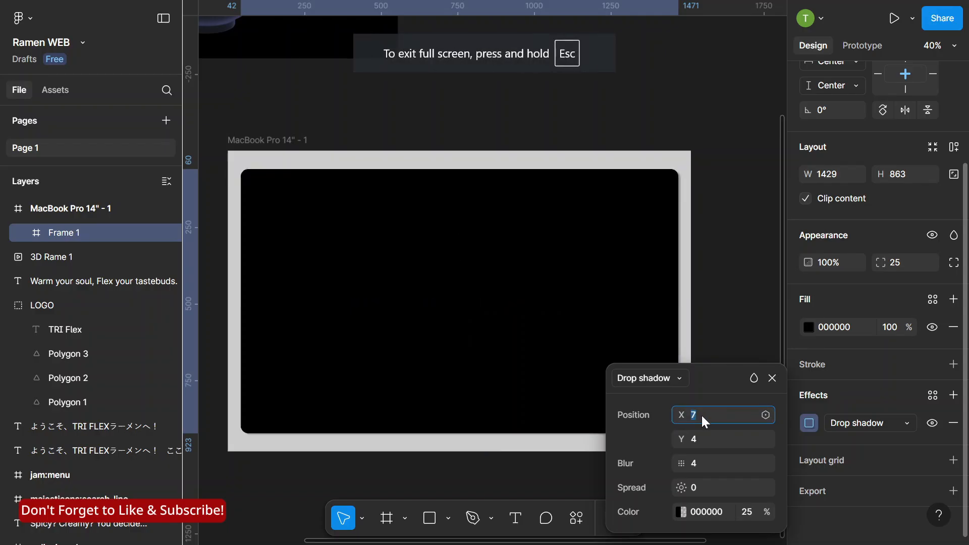
key("BackSpace")
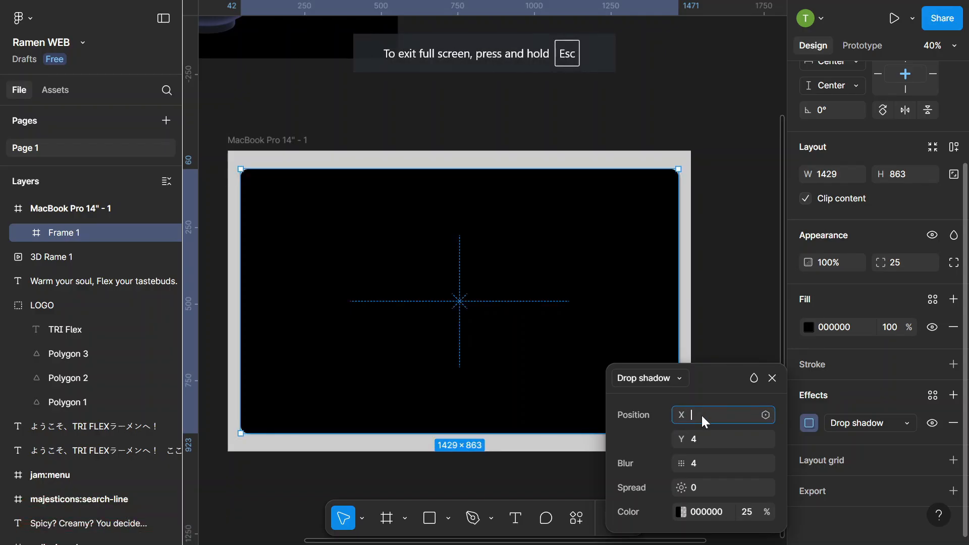
left_click(701, 432)
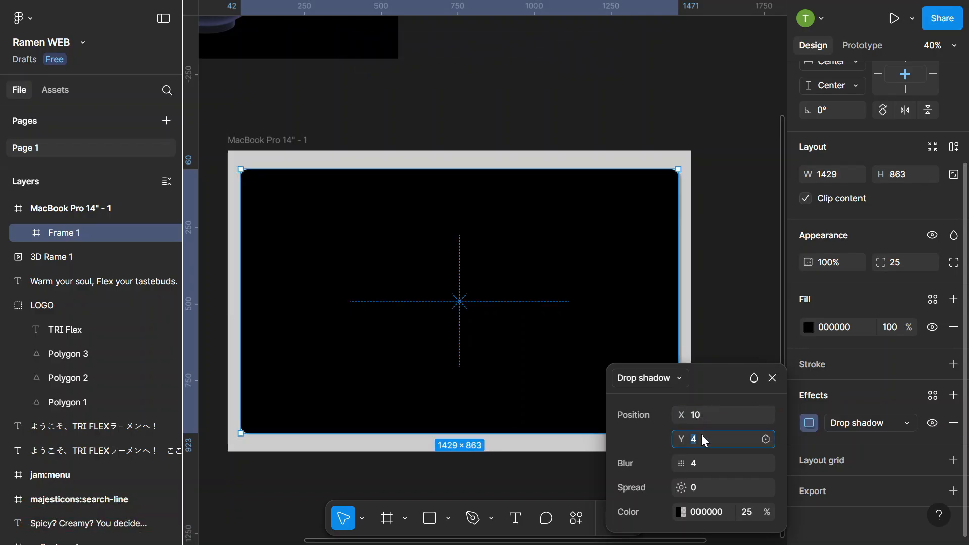
type("10")
key("Return")
Set the drop shadow's color opacity to 47% and its blur to 15, and finish editing the effect.
left_click(681, 512)
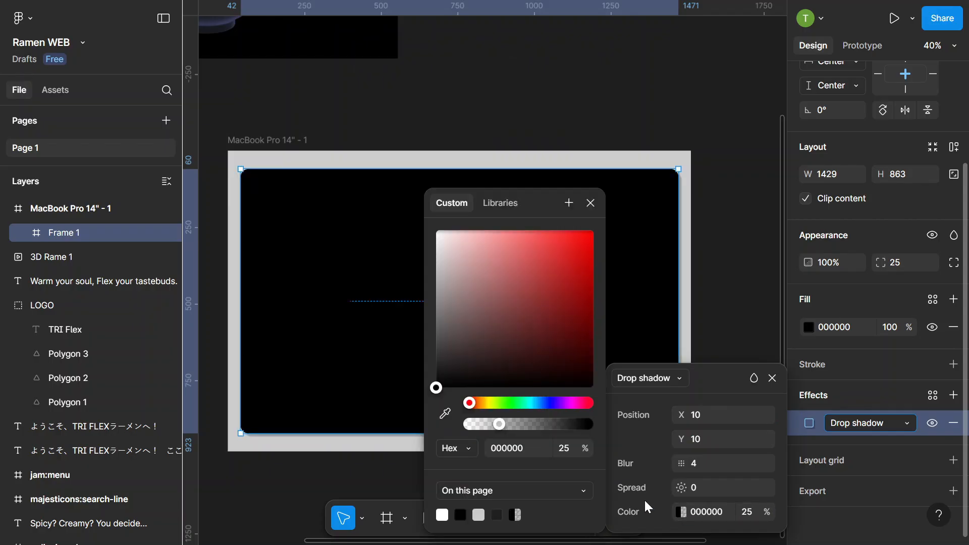
left_click(526, 425)
left_click(590, 203)
left_click(705, 465)
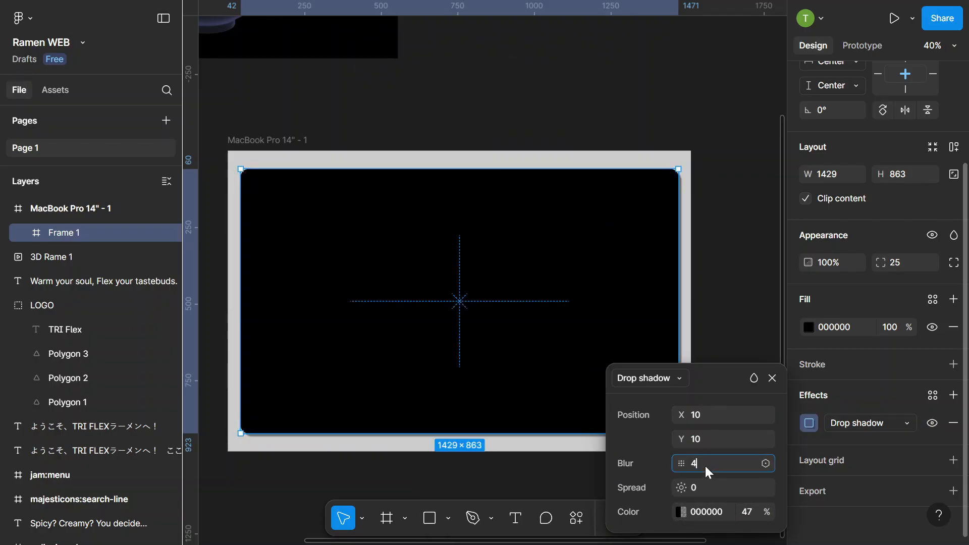
type("15")
key("Return")
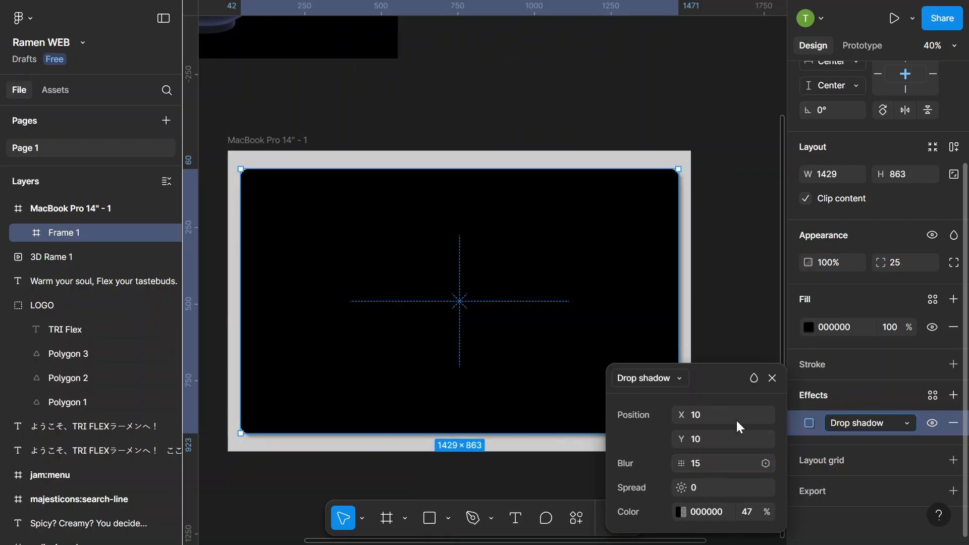
left_click(769, 373)
left_click(757, 352)
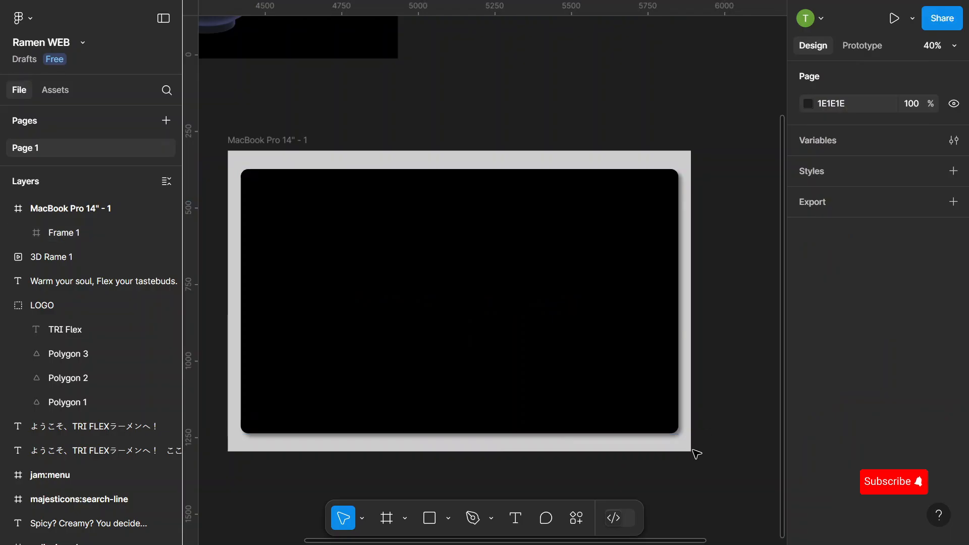
Duplicate the ramen bowl GIF and place the copy inside the black inner frame, at about X 75, Y 127.
scroll(647, 424, "up", 5)
scroll(699, 465, "down", 5)
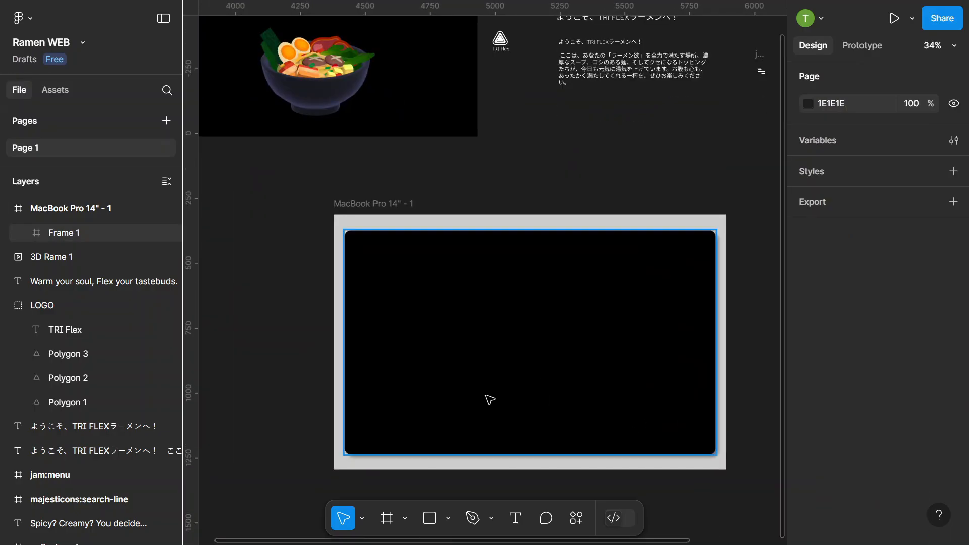
scroll(419, 321, "down", 1)
scroll(494, 167, "up", 1)
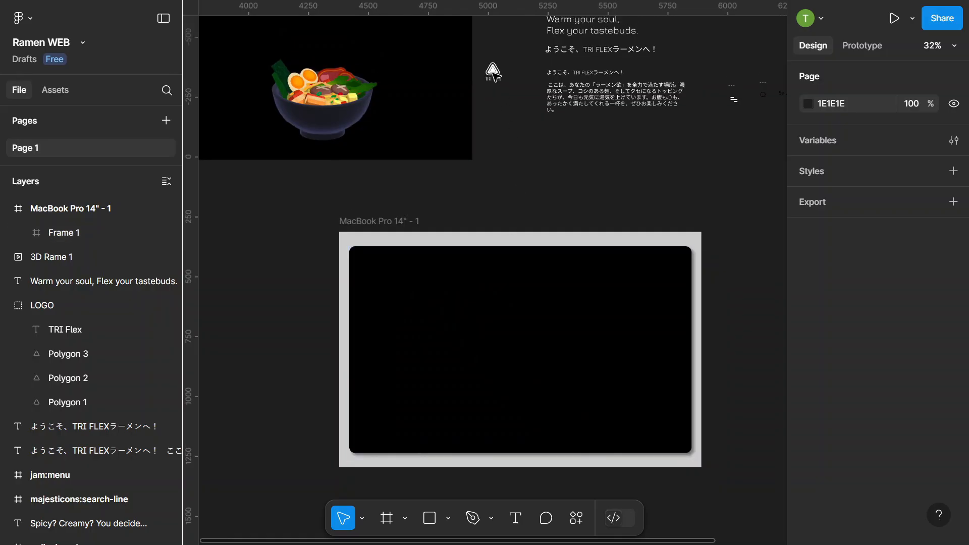
left_click(493, 72)
left_click(310, 90)
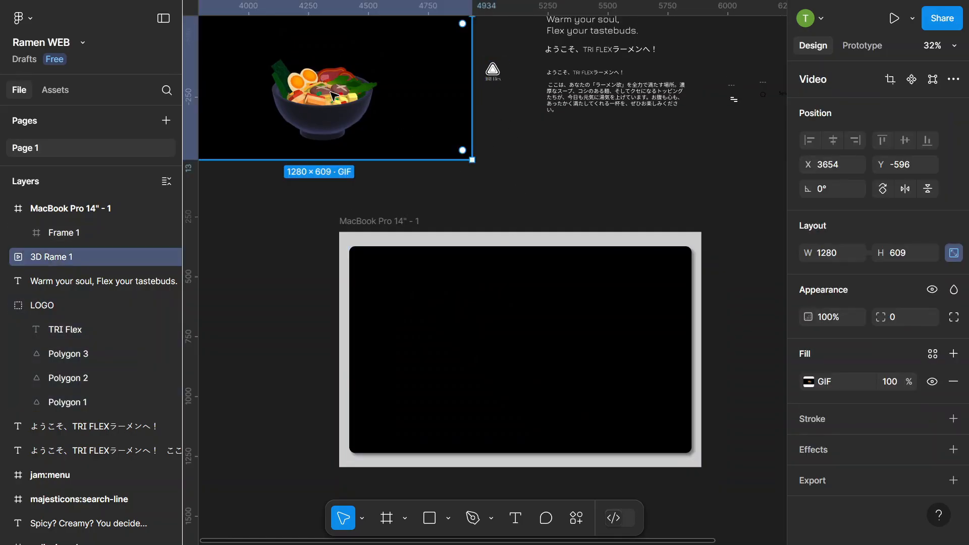
key("ctrl+d")
left_click_drag(334, 96, 501, 367)
scroll(622, 351, "up", 3)
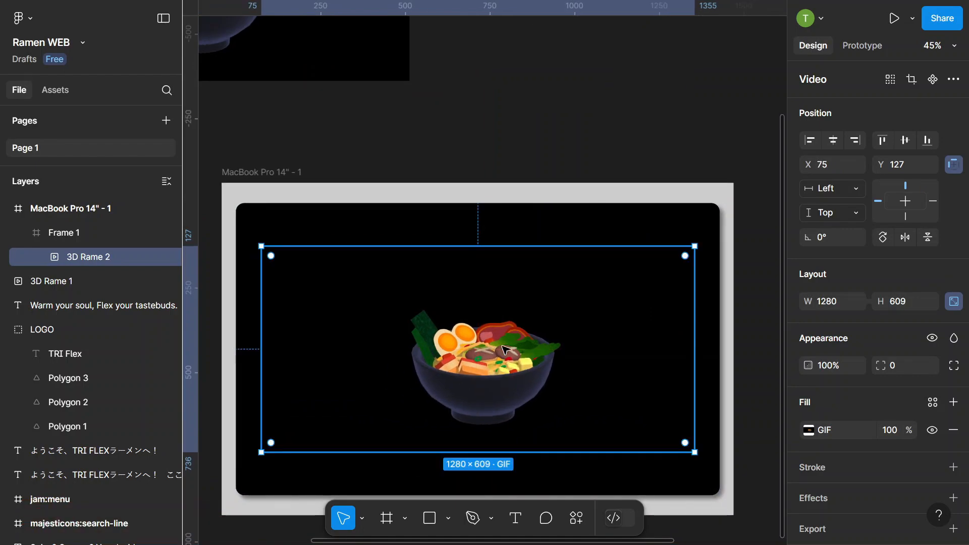
Enlarge the ramen GIF copy proportionally to about 1810 × 861 so it spans beyond the inner frame's sides.
scroll(504, 349, "down", 2)
left_click_drag(510, 256, 510, 236)
left_click_drag(481, 435, 481, 477)
left_click_drag(485, 400, 483, 348)
scroll(496, 348, "up", 1)
scroll(493, 346, "up", 2)
scroll(543, 337, "down", 2)
left_click_drag(480, 449, 484, 457)
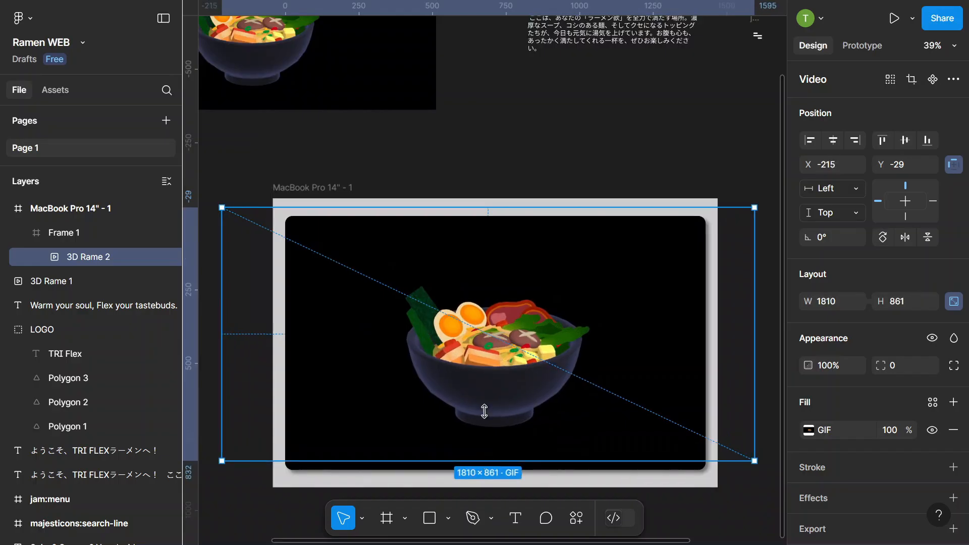
Center the enlarged ramen GIF in the inner frame, shift it up to about Y -86, and deselect it.
mouse_move(489, 376)
left_mouse_down()
mouse_move(481, 372)
mouse_move(489, 372)
left_mouse_up()
left_click(833, 140)
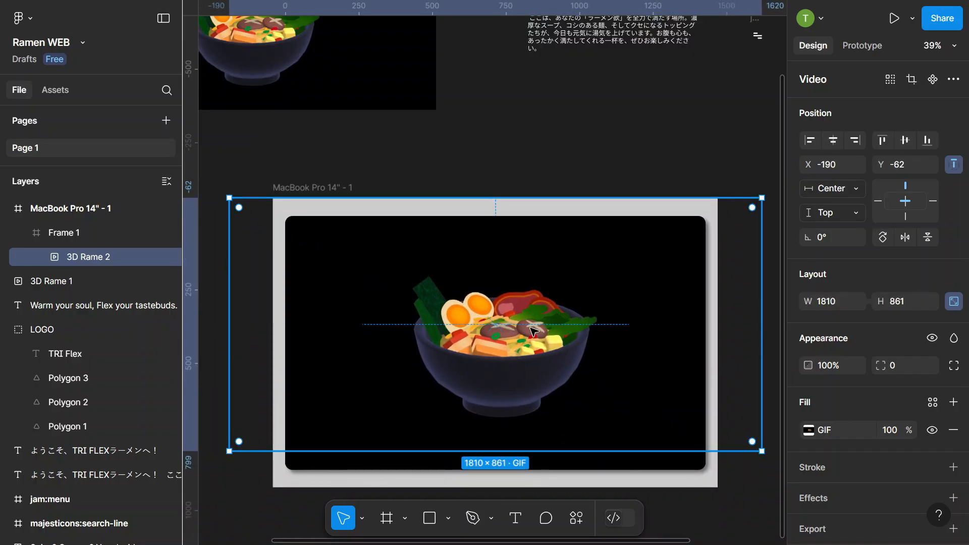
left_click(905, 144)
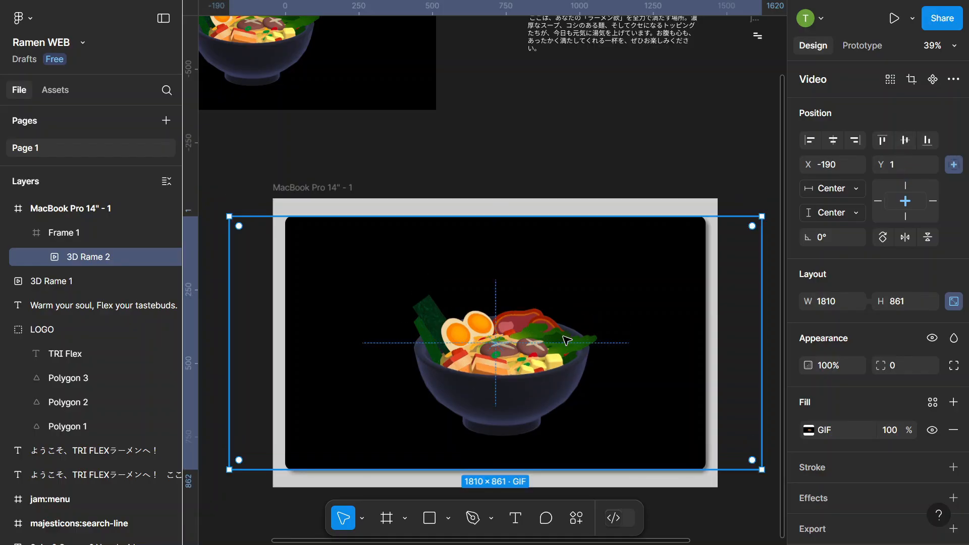
left_click_drag(497, 366, 499, 341)
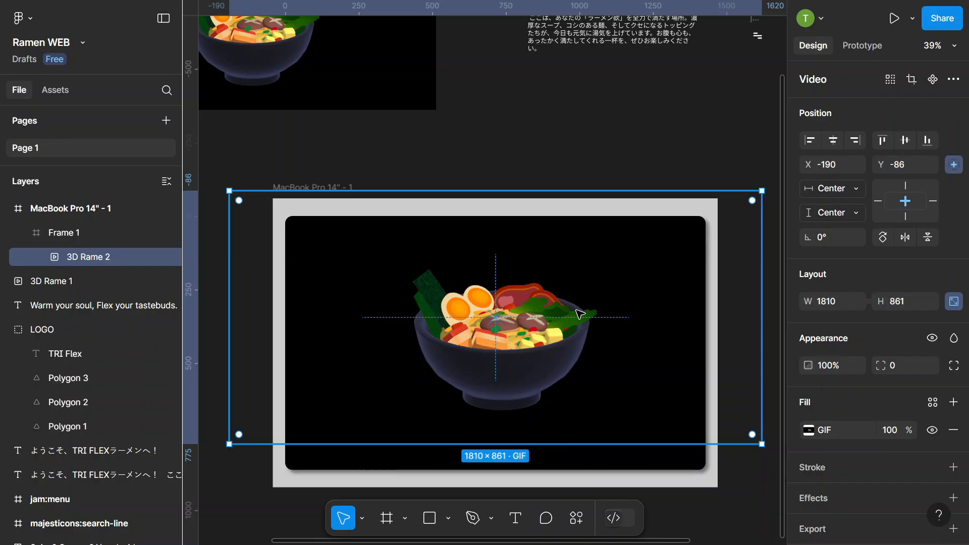
left_click(480, 186)
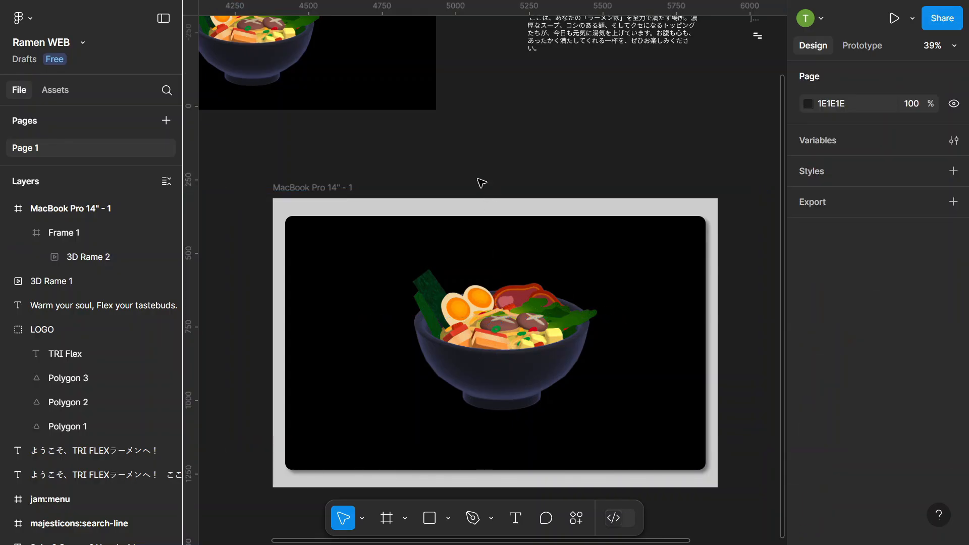
Lock the 3D Rame 2 GIF layer inside the inner frame.
scroll(502, 243, "up", 1)
left_click_drag(495, 173, 474, 142)
left_click(430, 328)
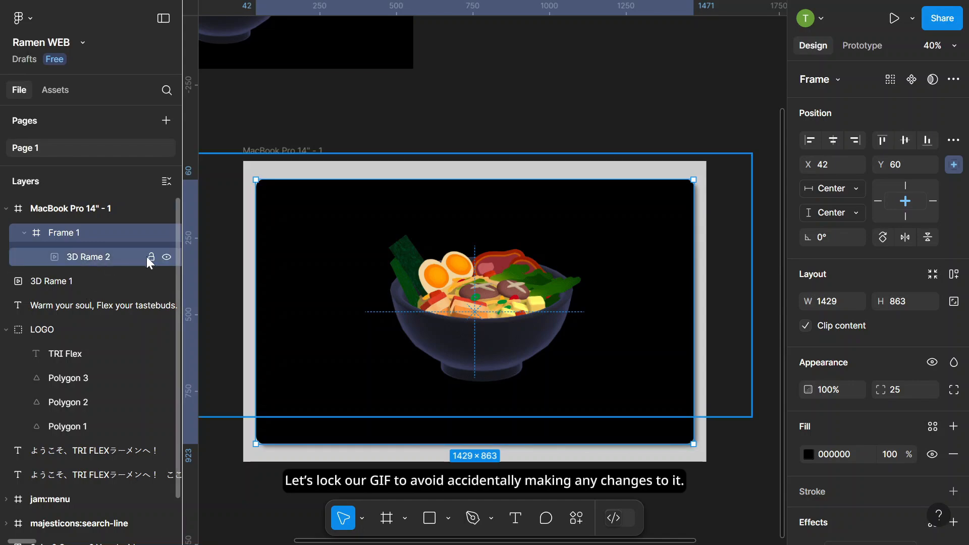
left_click(150, 257)
Move the TRI Flex logo group into the upper-left corner of the black inner frame.
scroll(468, 187, "up", 5)
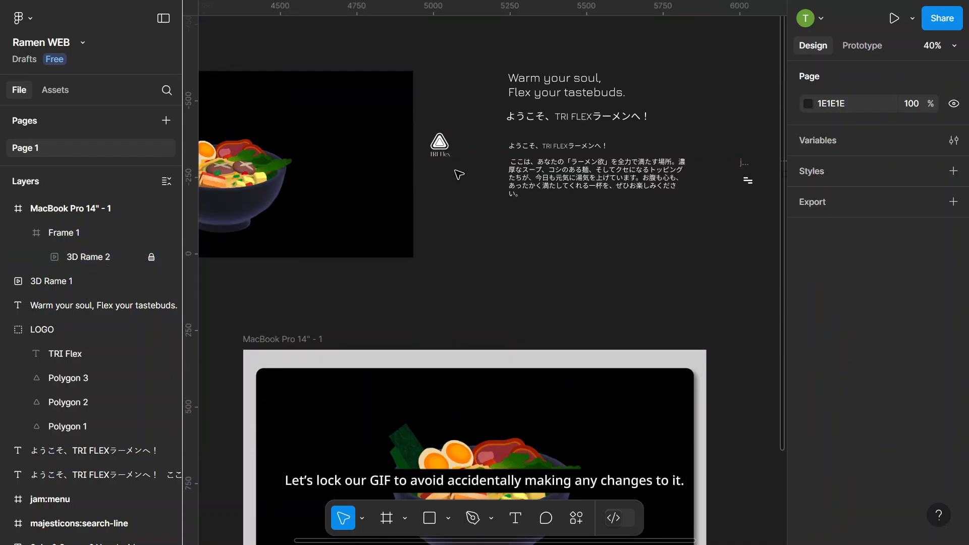
left_click(441, 151)
left_click_drag(440, 151, 287, 399)
left_click(364, 309)
scroll(370, 317, "down", 3)
scroll(302, 322, "up", 1)
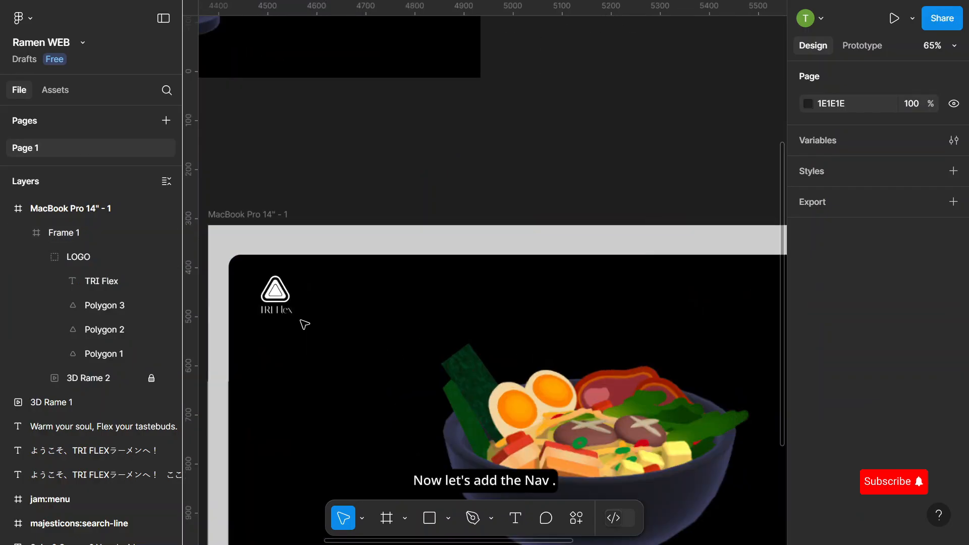
Add the navigation text "Home" inside the inner frame, near its upper edge at about X 299, Y 83.
scroll(299, 292, "down", 1)
scroll(397, 313, "up", 1)
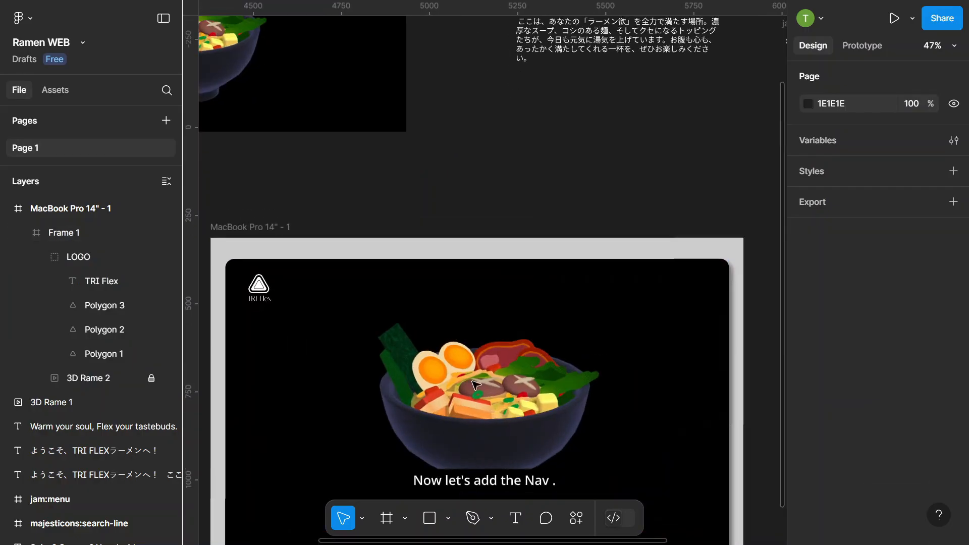
key("t")
scroll(325, 281, "up", 3)
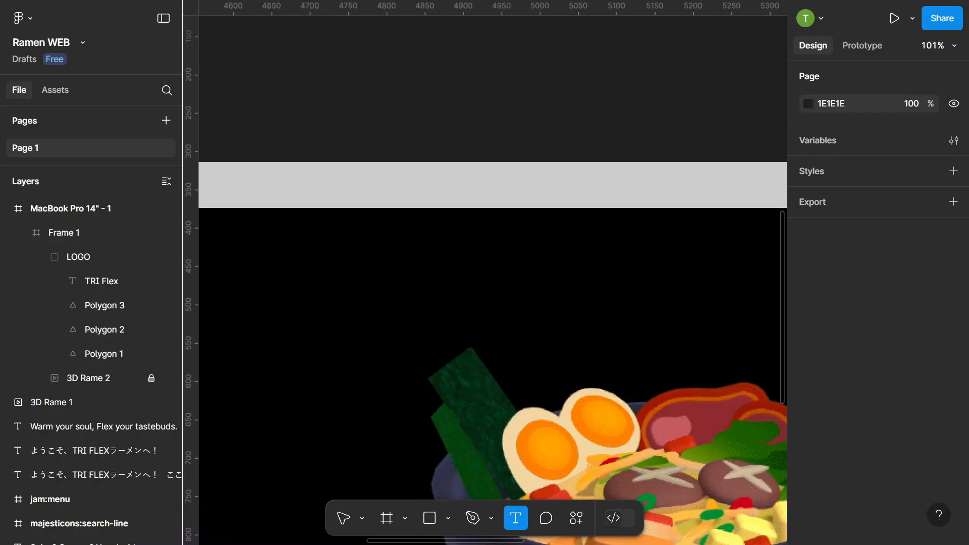
left_click(325, 280)
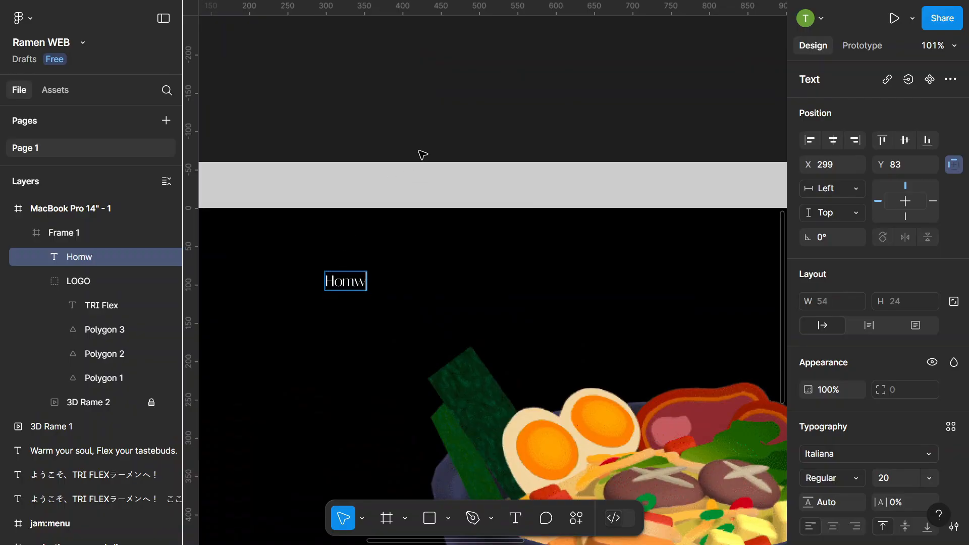
left_click(611, 270)
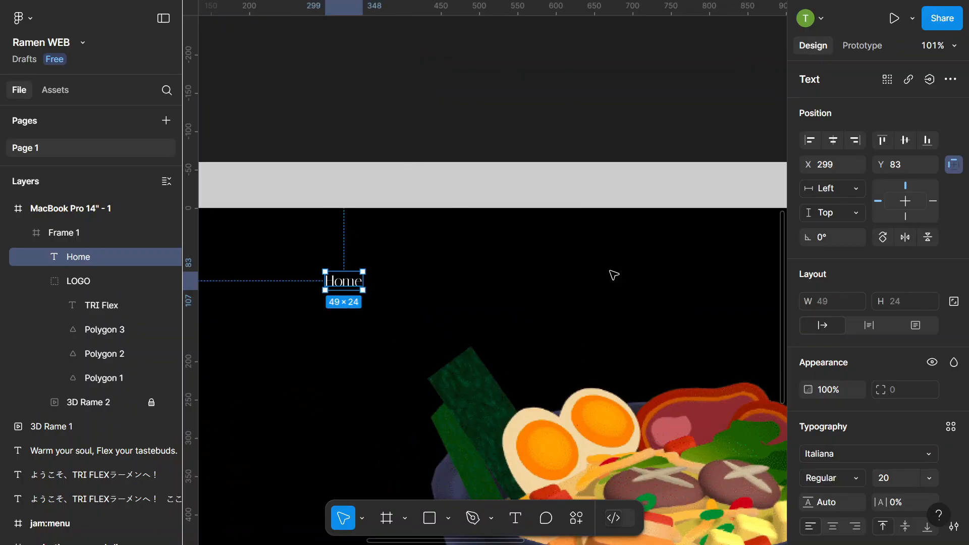
Change the font of the "Home" text to Josefin Sans.
left_click(832, 457)
left_click(666, 286)
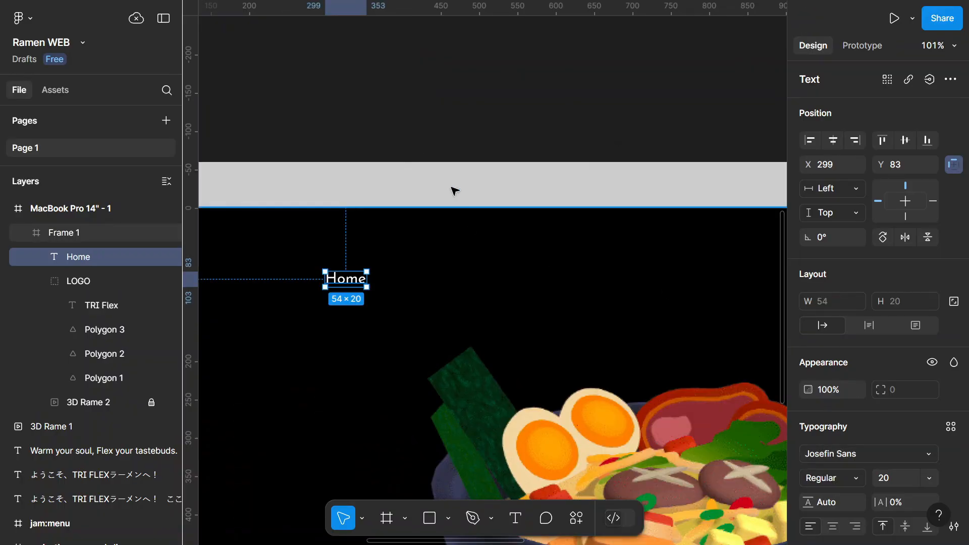
key("Escape")
Set the font size of the "Home" text to 24.
left_click(345, 288)
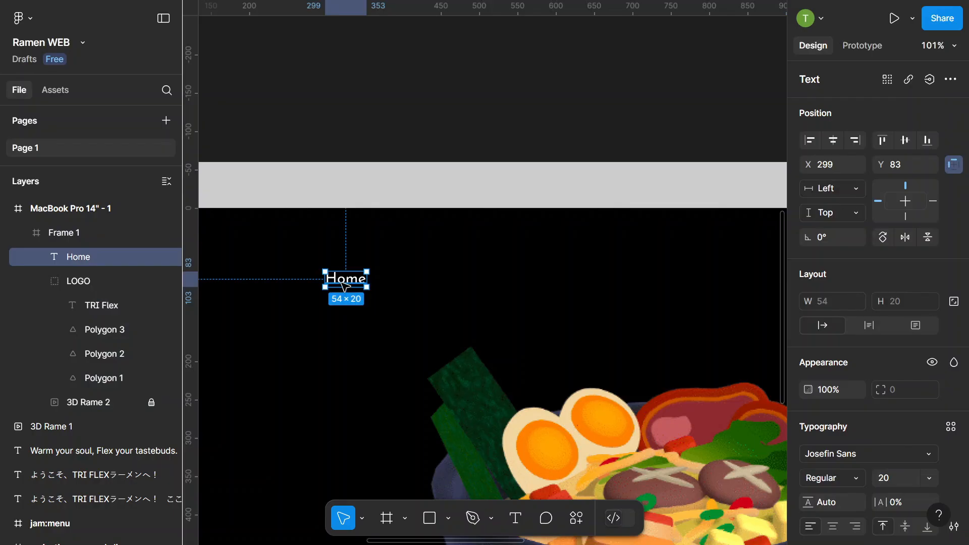
scroll(917, 402, "down", 3)
left_click(916, 402)
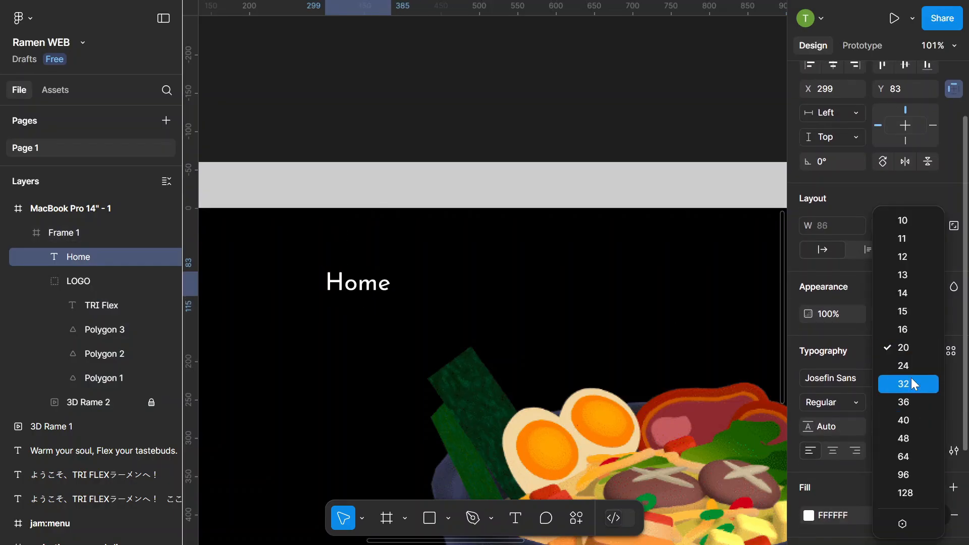
left_click(903, 365)
Move "Home" to Y 63, duplicate it beside the original at about X 403, and change the copy's text to "Ramen".
left_click_drag(349, 281, 431, 273)
key("ctrl+d")
double_click(426, 267)
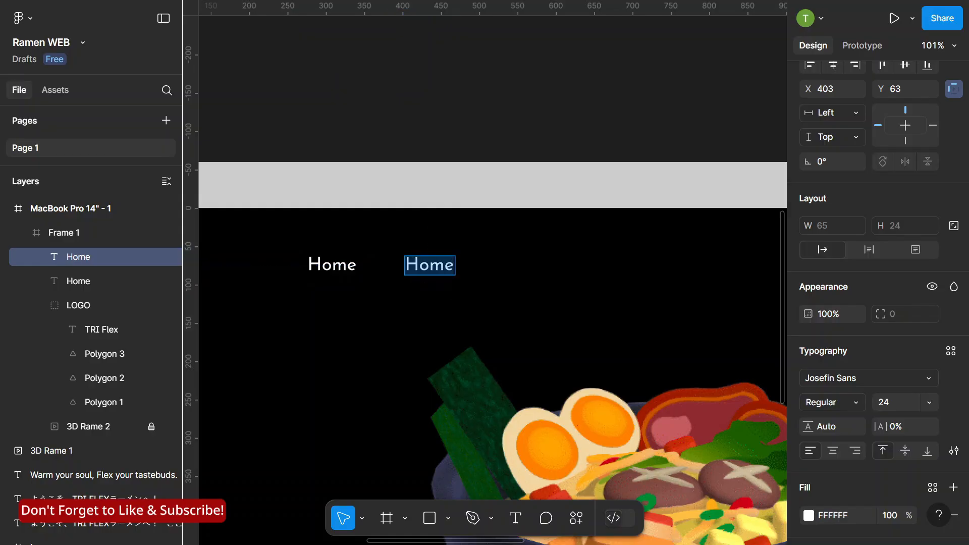
type("Ramen")
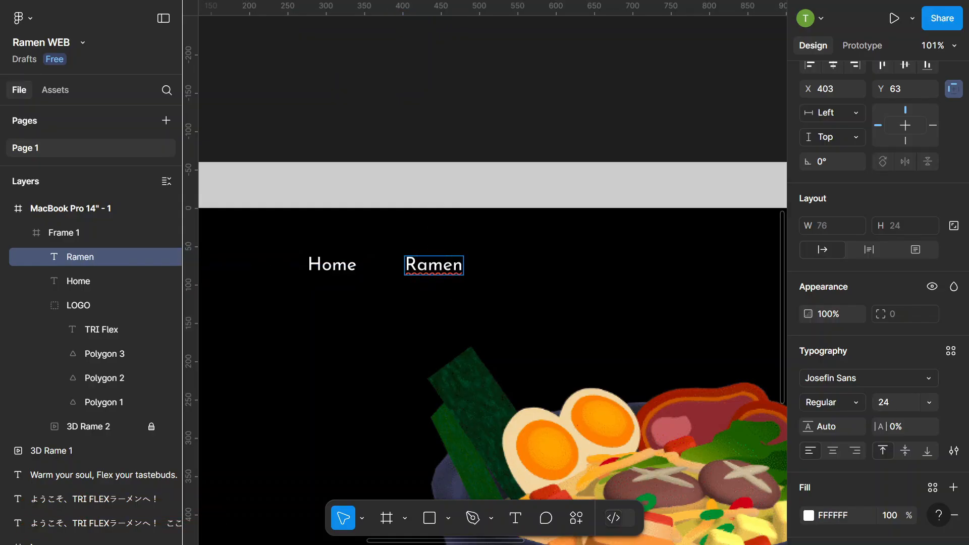
left_click(463, 151)
left_click(463, 152)
Duplicate the "Ramen" text, place the copy at about X 541 in the same row, and change it to "About Us".
scroll(344, 204, "down", 1)
left_click(417, 256)
key("ctrl+d")
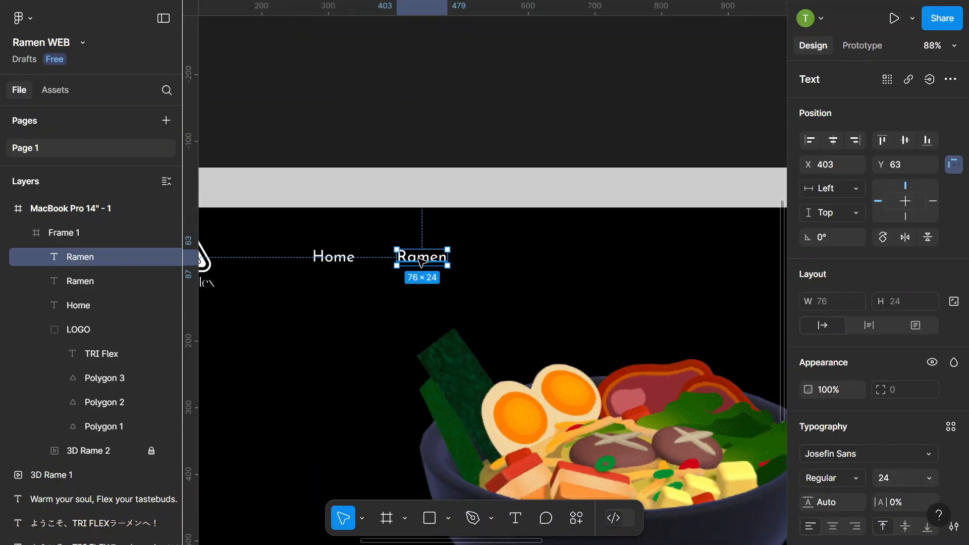
left_click_drag(417, 259, 514, 263)
scroll(513, 260, "up", 3, "ctrl")
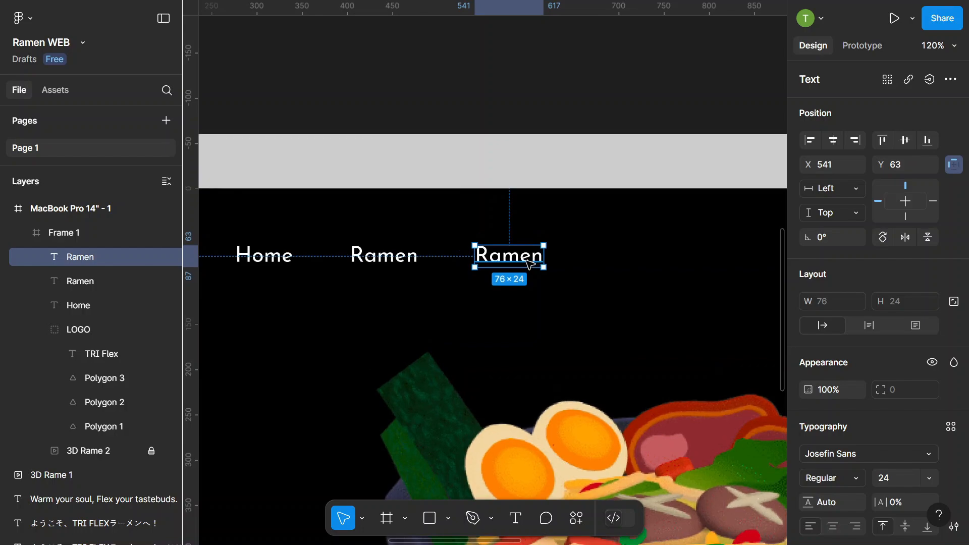
double_click(514, 257)
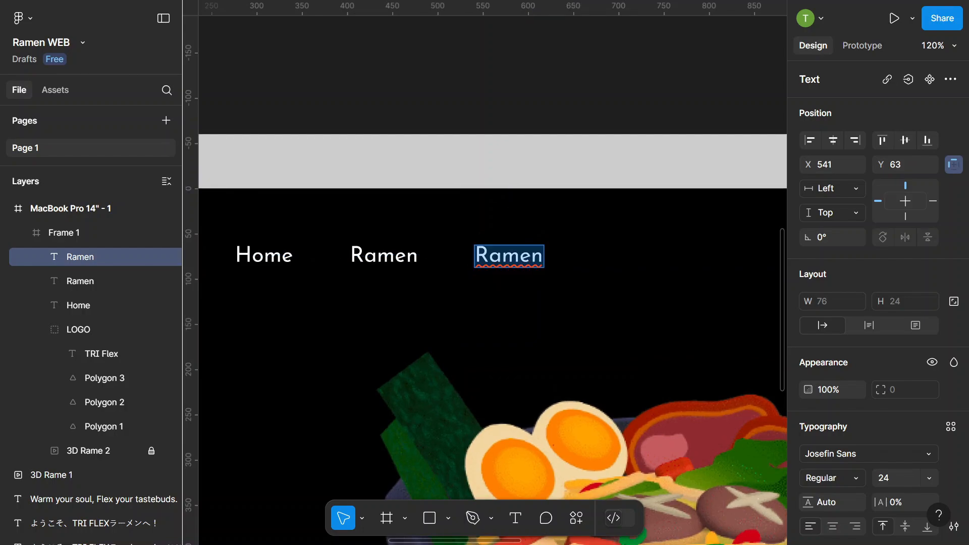
type("About Us")
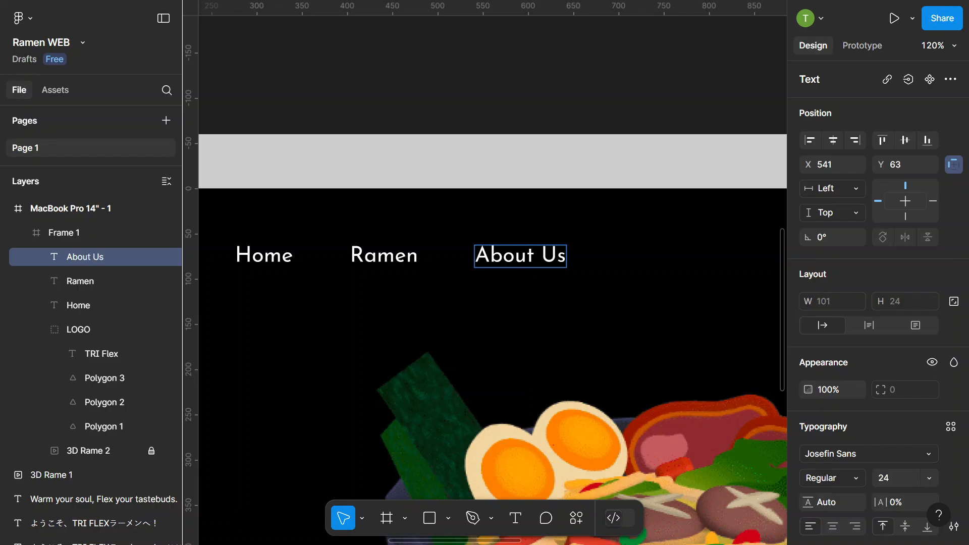
left_click(501, 162)
left_click(503, 176)
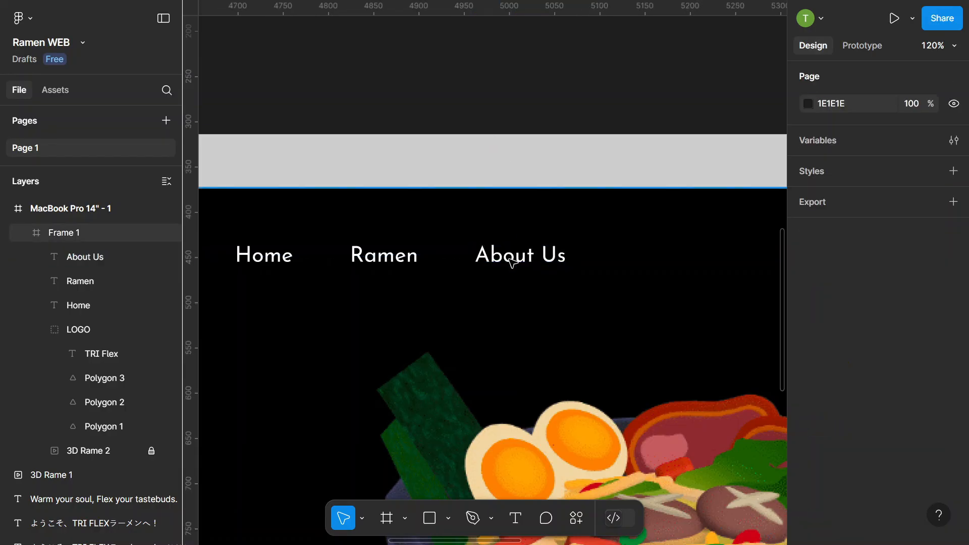
Duplicate the "About Us" text, place the copy at about X 683 in the same row, and change it to "Blog".
double_click(509, 256)
key("ctrl+d")
scroll(493, 259, "down", 2)
left_click_drag(505, 259, 588, 260)
scroll(596, 260, "up", 3)
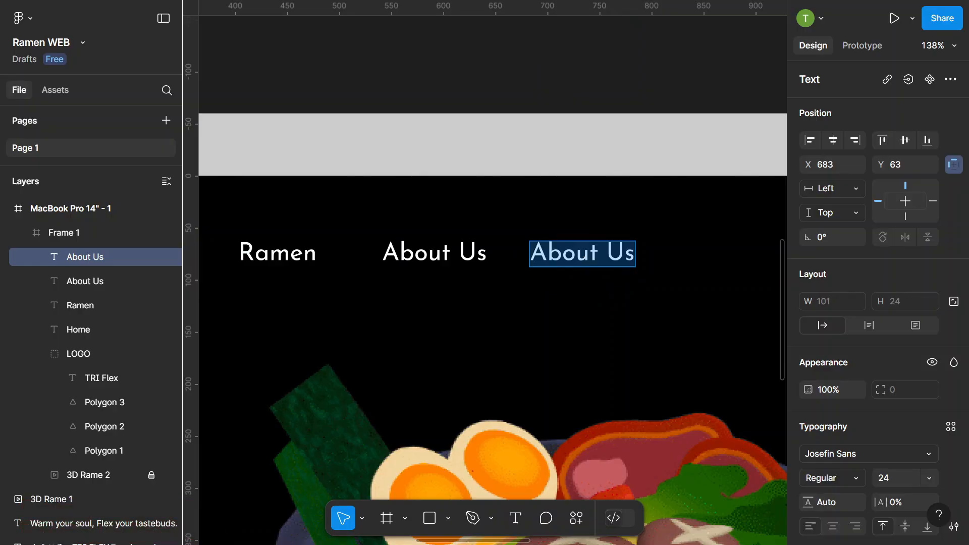
type("Blog")
double_click(562, 114)
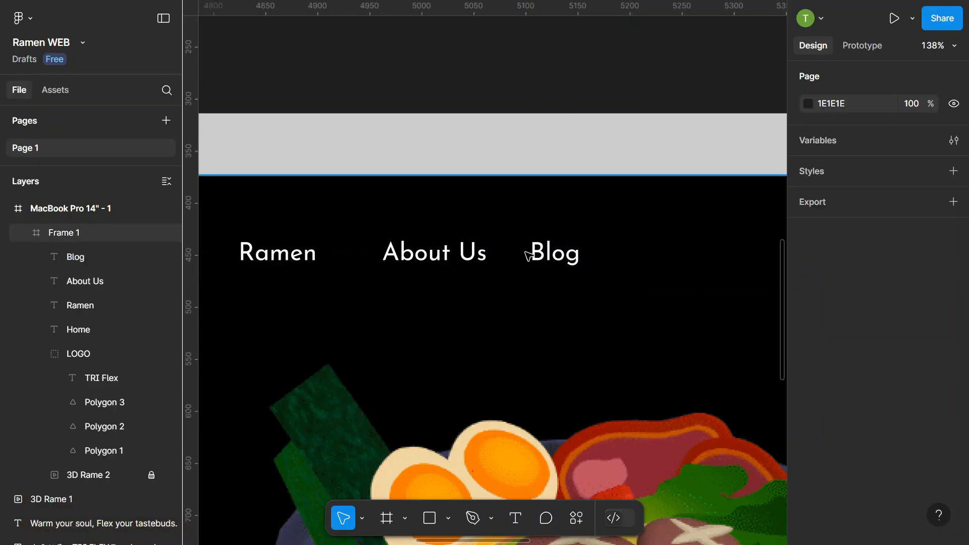
Duplicate the "Blog" text, place the copy at about X 773 in the same row, and change it to "Contact".
scroll(499, 252, "down", 5)
left_click(529, 254)
scroll(548, 254, "up", 5)
key("ctrl+d")
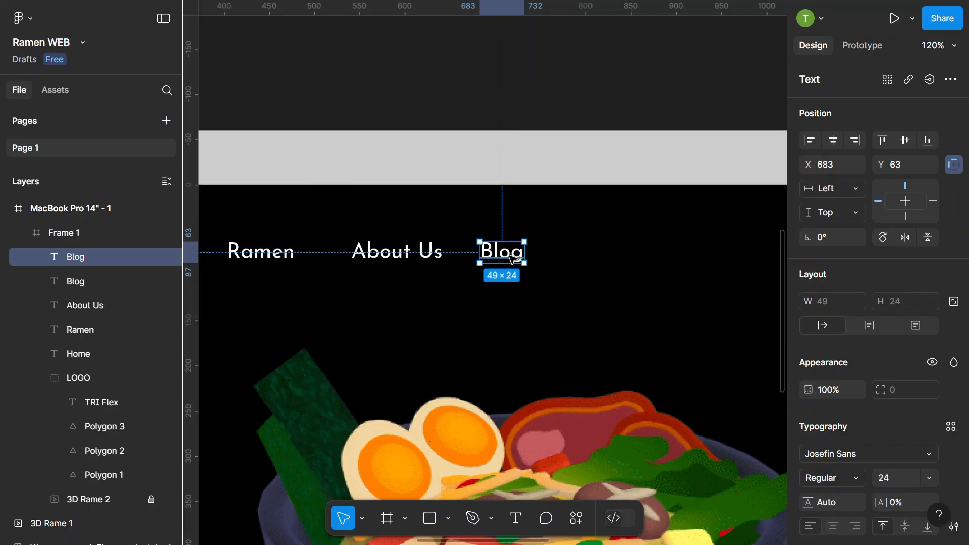
left_click_drag(509, 258, 589, 257)
double_click(590, 258)
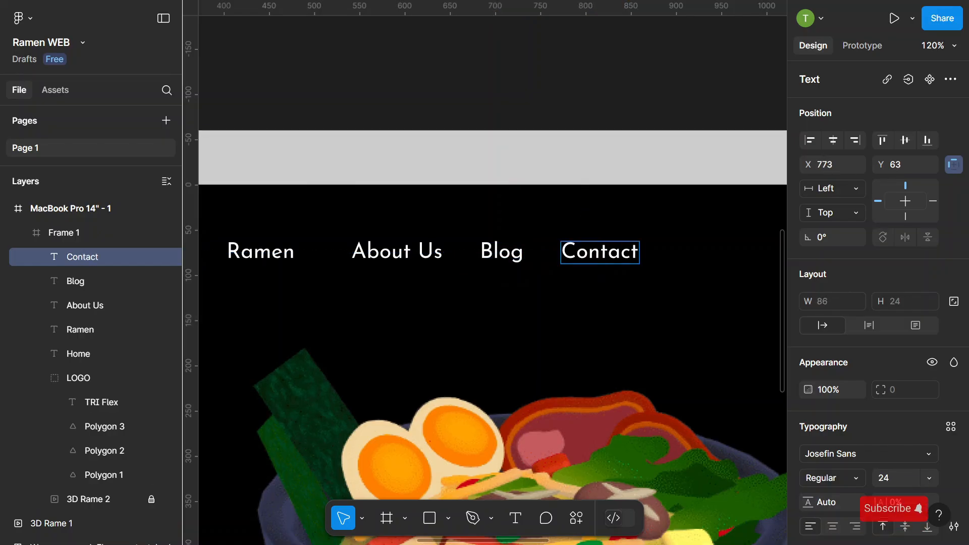
Combine the Home, Ramen, About Us, Blog and Contact texts into one frame with auto layout.
scroll(553, 199, "down", 4)
left_click(524, 234, "shift")
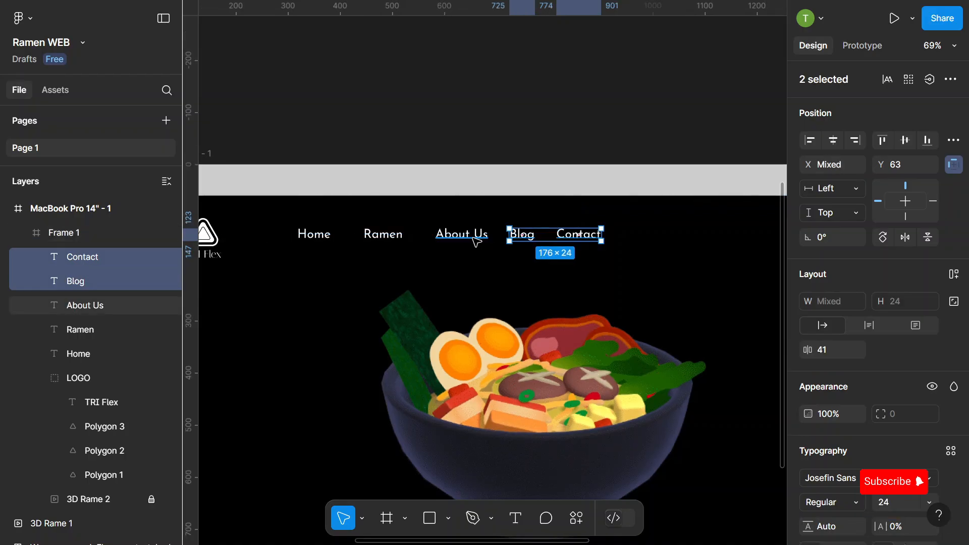
left_click(476, 242, "shift")
left_click(383, 235, "shift")
left_click(314, 235, "shift")
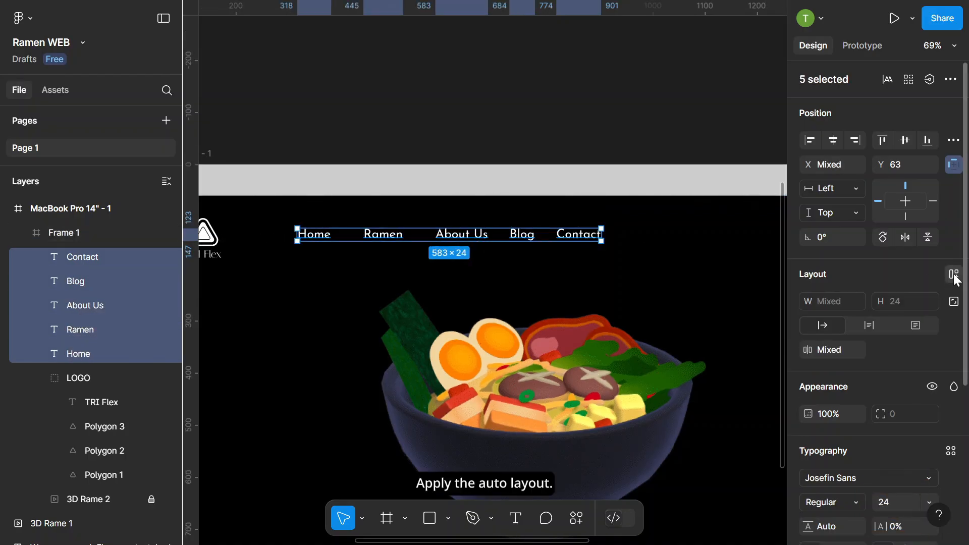
left_click(954, 274)
Set the navigation frame's horizontal padding to 15 and its vertical padding to 10.
scroll(821, 333, "down", 3)
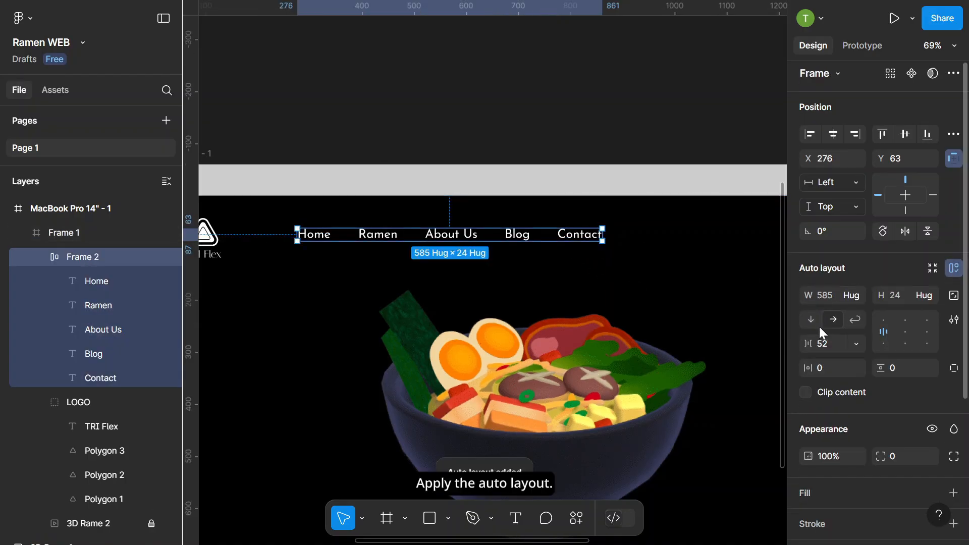
left_click(822, 302)
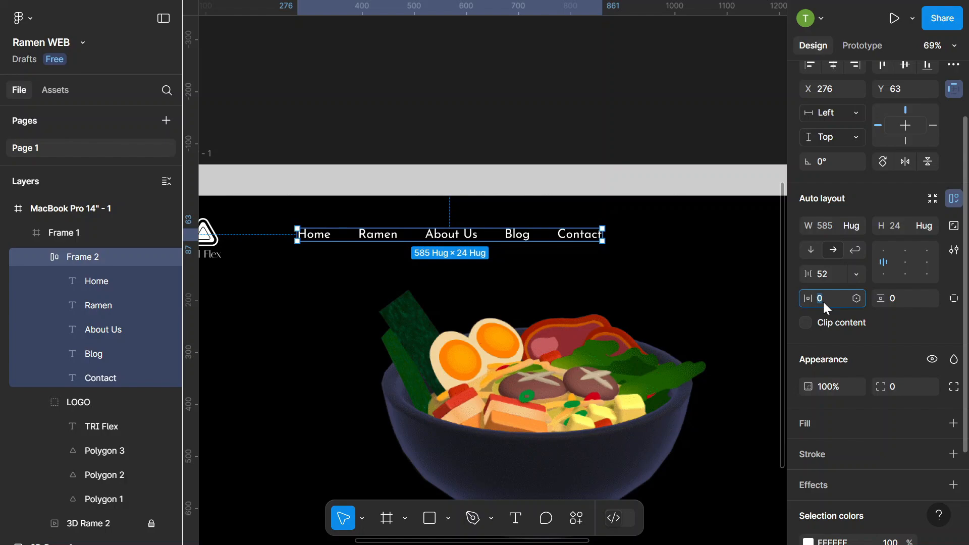
type("15")
key("Return")
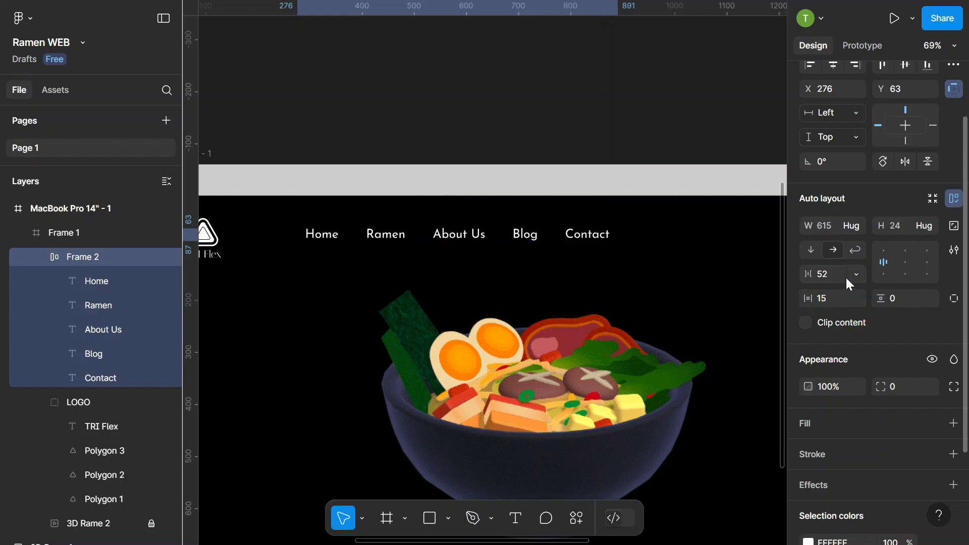
left_click(892, 298)
type("10")
key("Return")
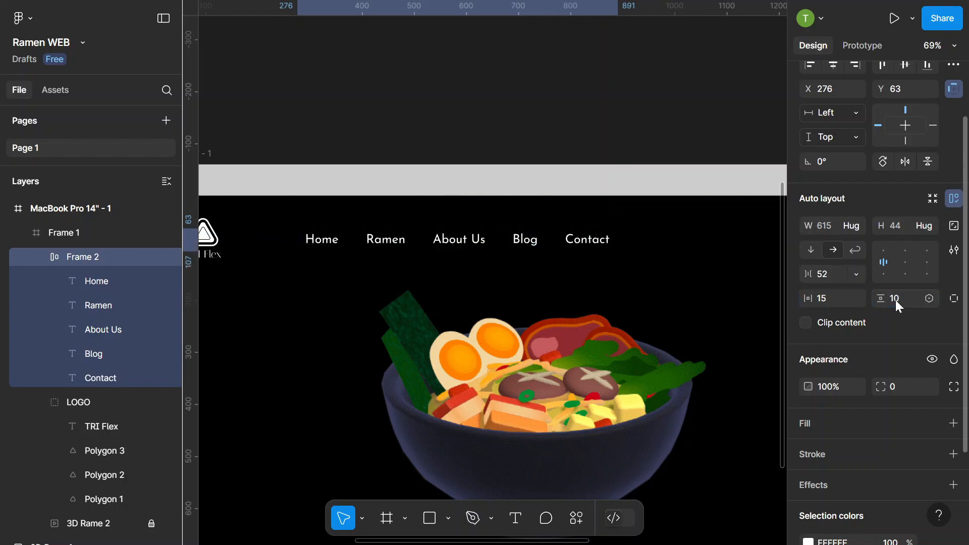
Move the navigation frame toward the middle of the black inner frame's upper area, at about X 407, Y 67.
scroll(412, 238, "down", 3)
left_click_drag(462, 240, 520, 245)
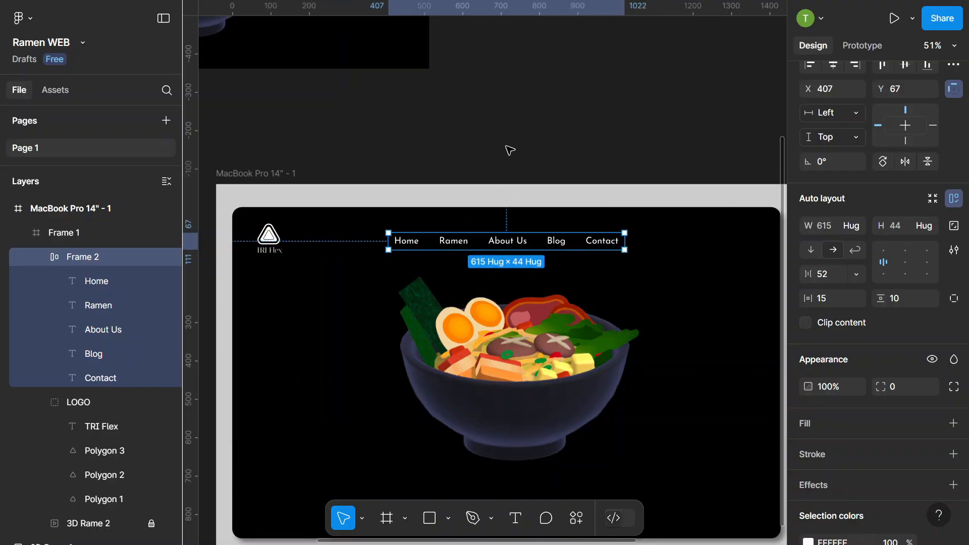
left_click(504, 177)
scroll(474, 205, "down", 3)
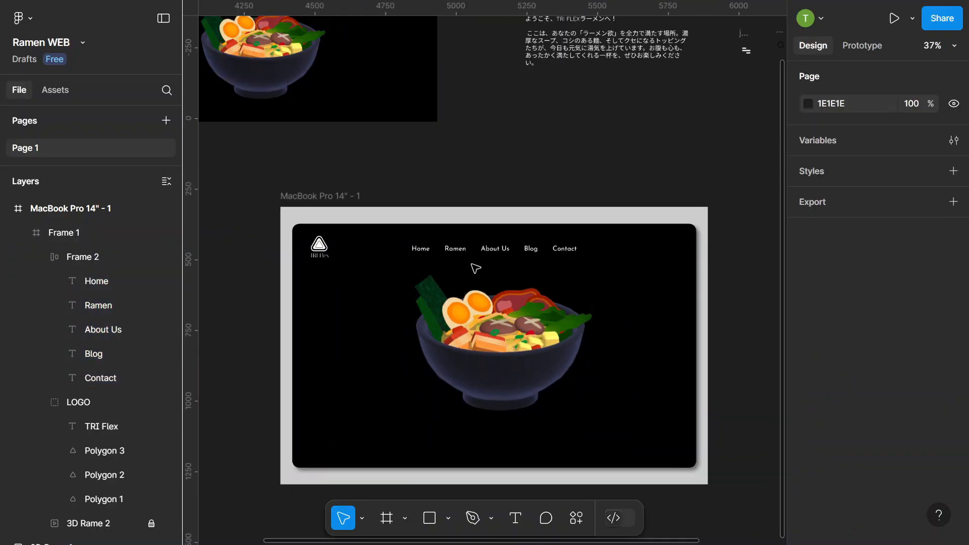
left_click(504, 249, "ctrl")
left_click(318, 244, "shift")
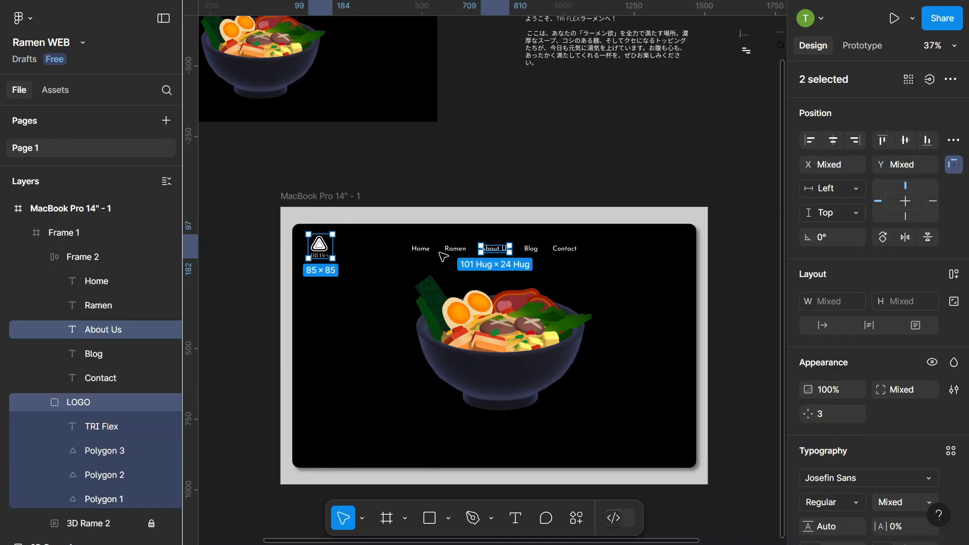
left_click(457, 183)
Move the navigation frame and the logo group together slightly upward, placing the navigation frame at about Y 51.
double_click(426, 254)
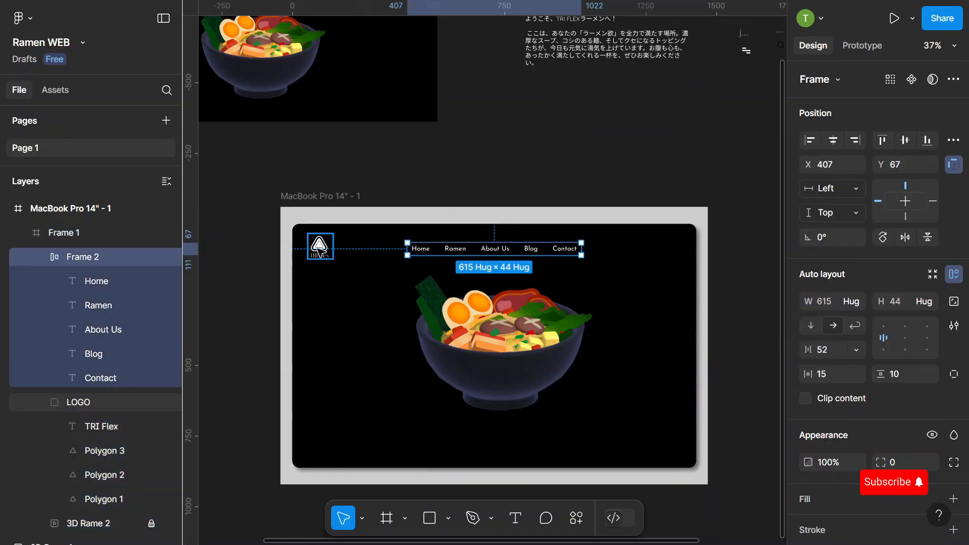
key("ctrl+a")
left_click_drag(432, 247, 432, 246)
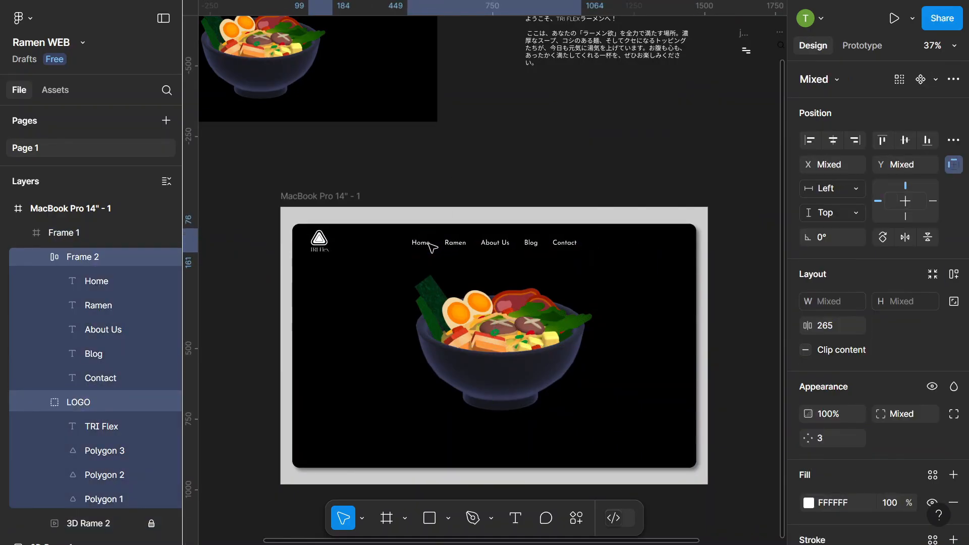
left_click(474, 181)
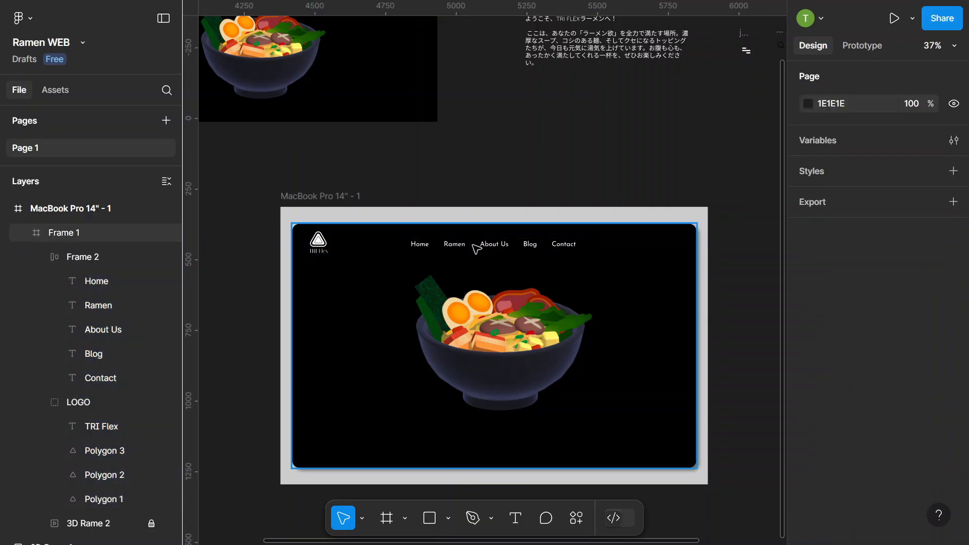
Center the navigation frame horizontally within the black inner frame.
double_click(483, 246)
left_click(833, 144)
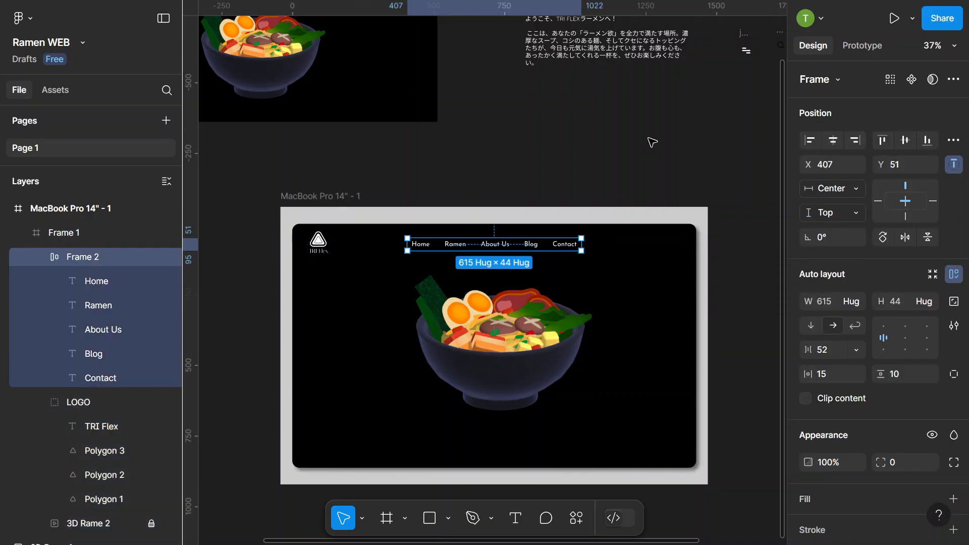
left_click(623, 198)
Draw a rectangle of about 246 × 50 to the right of "Contact" at about X 1054, Y 55.
scroll(712, 254, "up", 3)
scroll(712, 254, "up", 4)
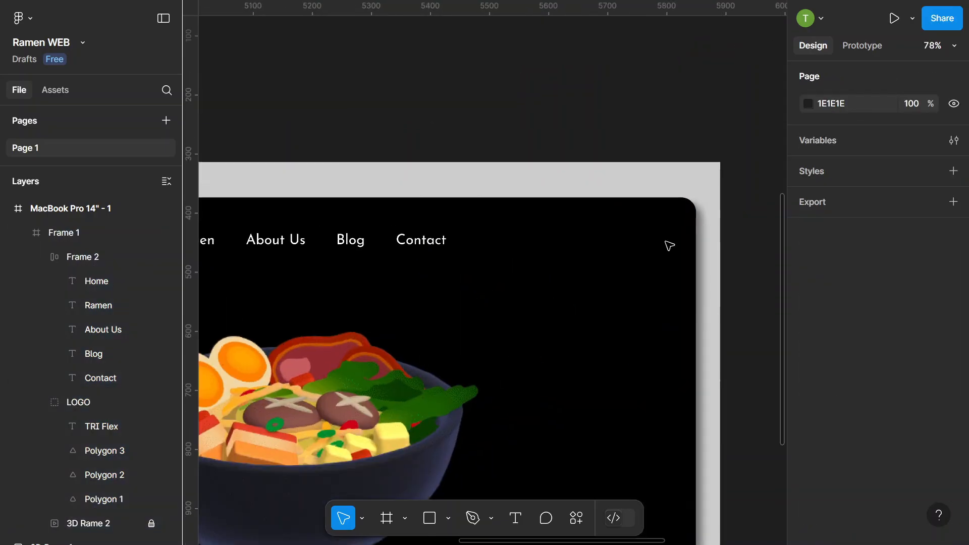
key("r")
scroll(579, 274, "up", 2)
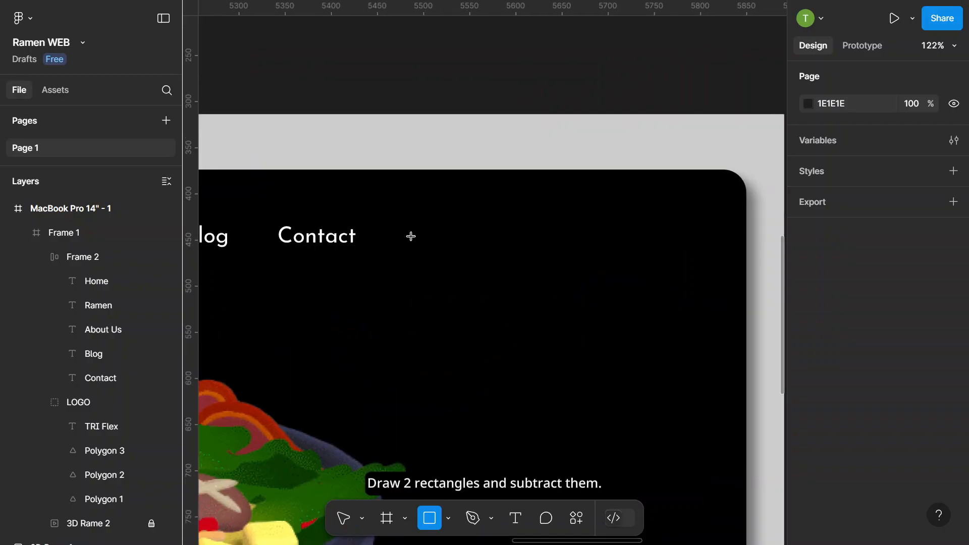
left_click_drag(401, 221, 628, 266)
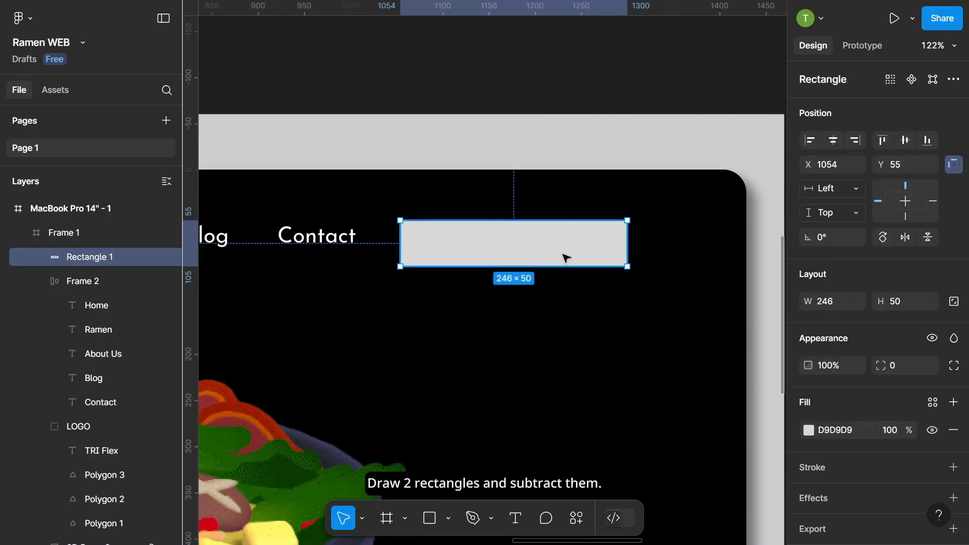
Duplicate the rectangle, offset the copy to about X 1124, Y 11 overlapping the original's upper edge, and subtract it from the original.
key("ctrl+d")
left_click_drag(532, 253, 598, 216)
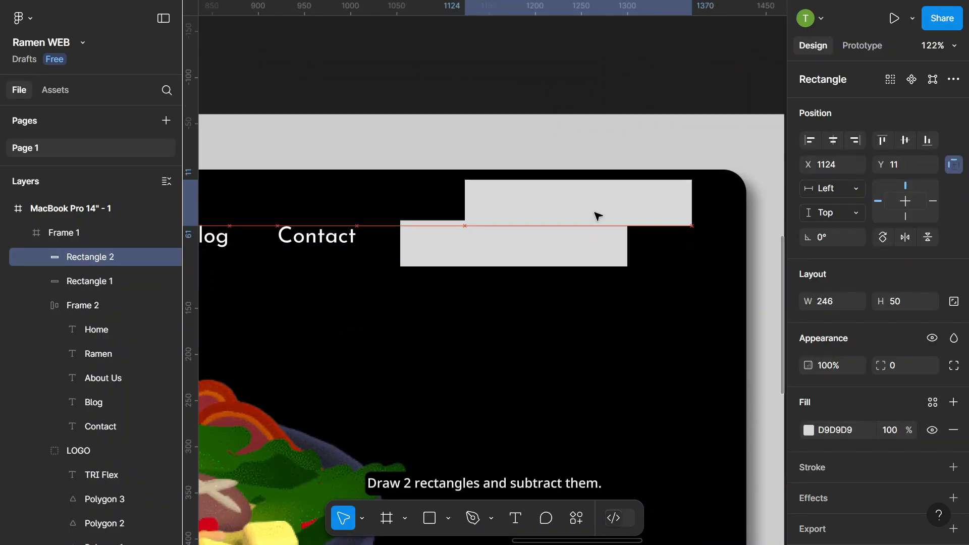
left_click(447, 253, "shift")
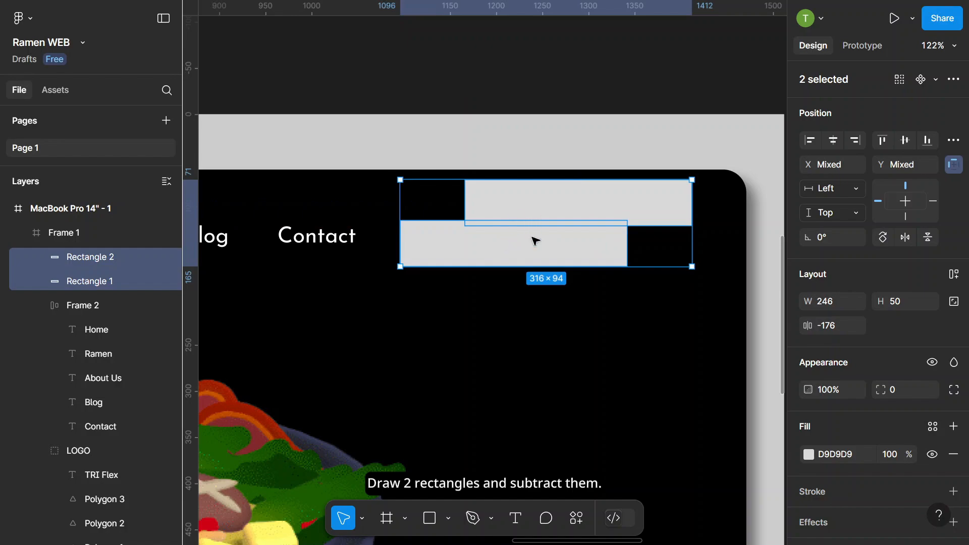
left_click(953, 79)
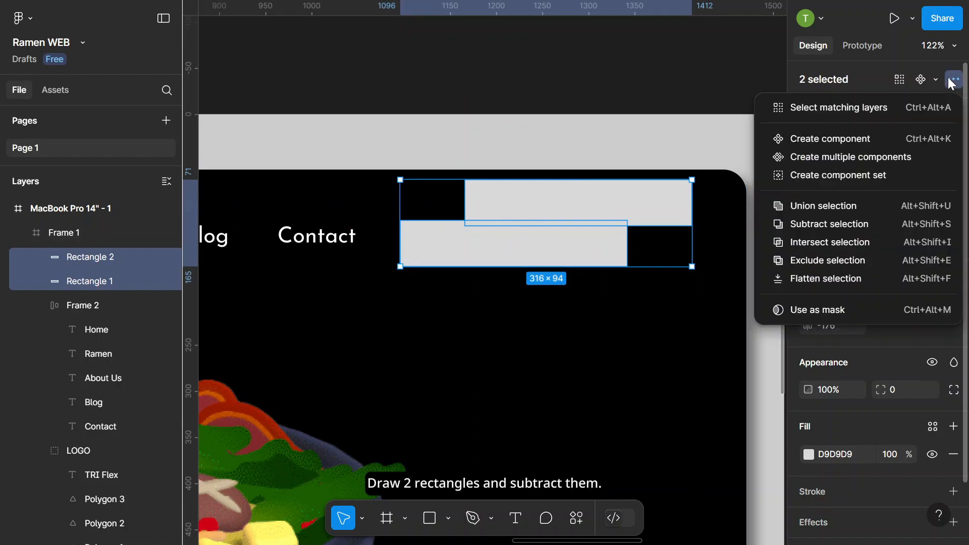
left_click(826, 223)
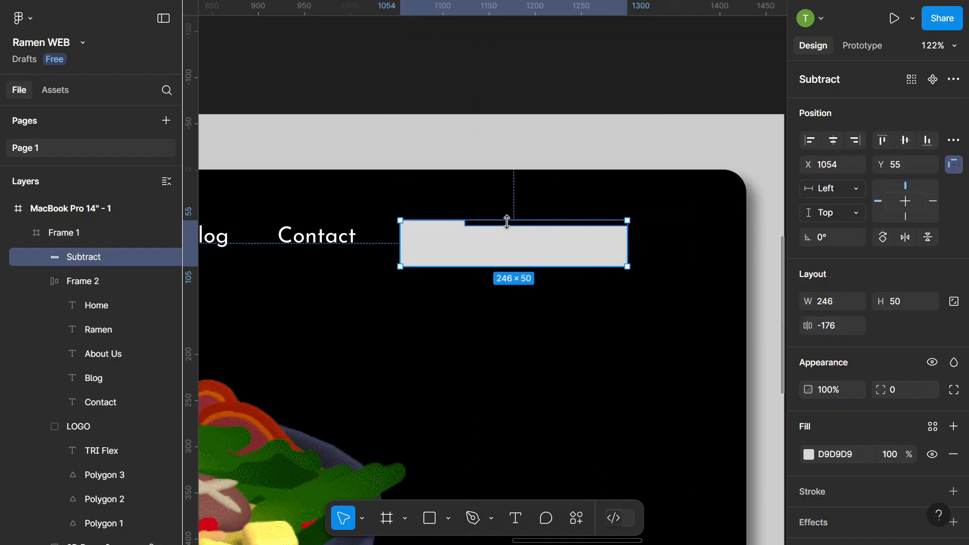
Collapse the navigation frame and the LOGO group in the layer list, and rename the navigation frame as "nav texts".
left_click(42, 280)
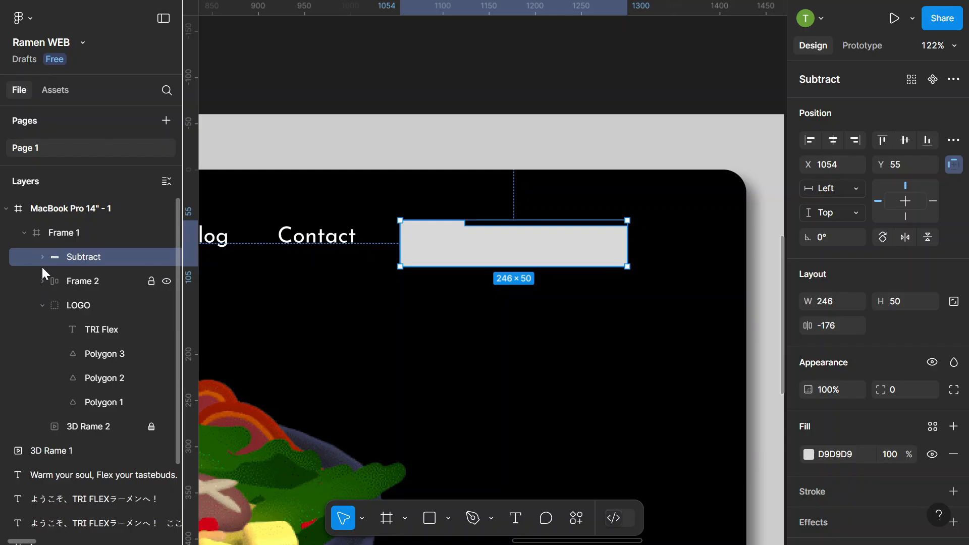
double_click(71, 281)
type("nav")
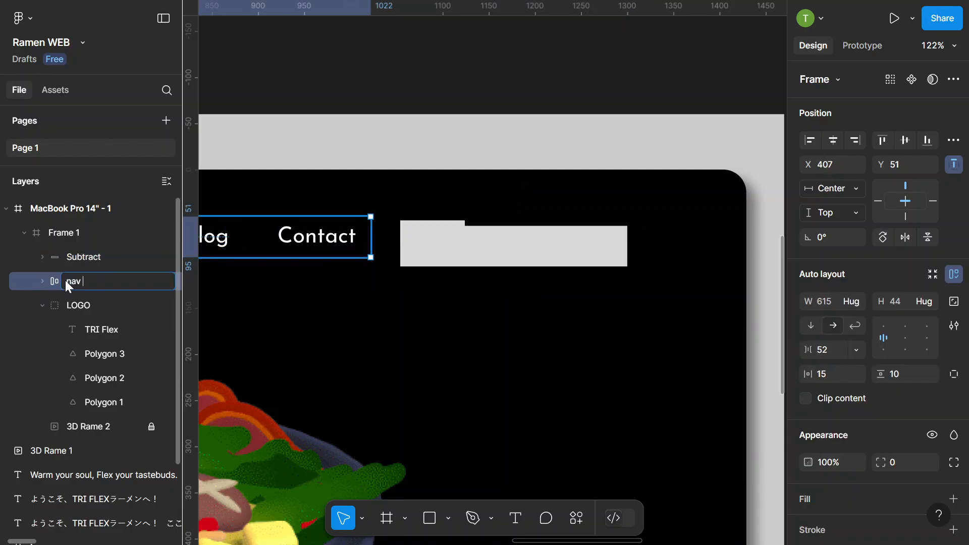
type(" texts")
key("Return")
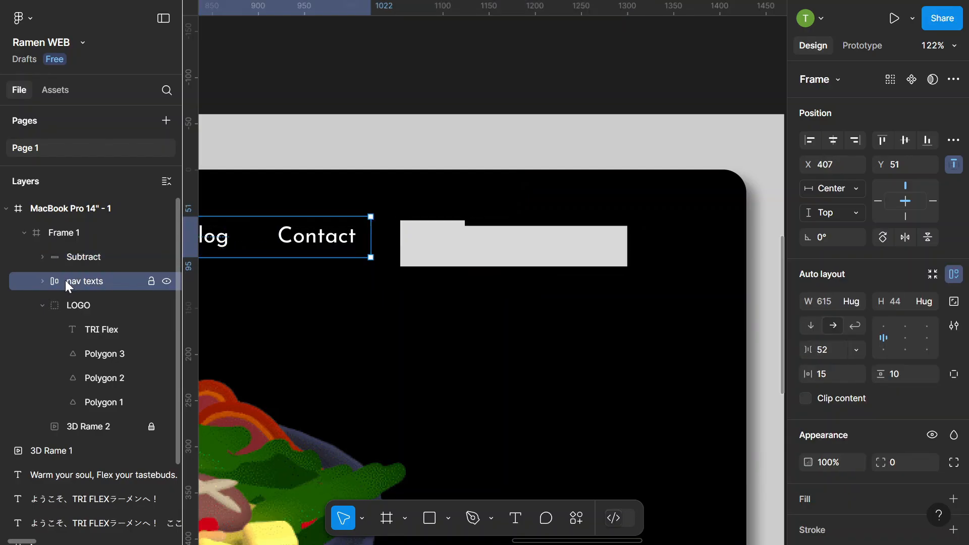
left_click(44, 307)
Move the subtracting rectangle to about X 1228, Y 29, duplicate it, and place the copy at about X 964, Y 95 along the lower edge.
left_click(94, 263)
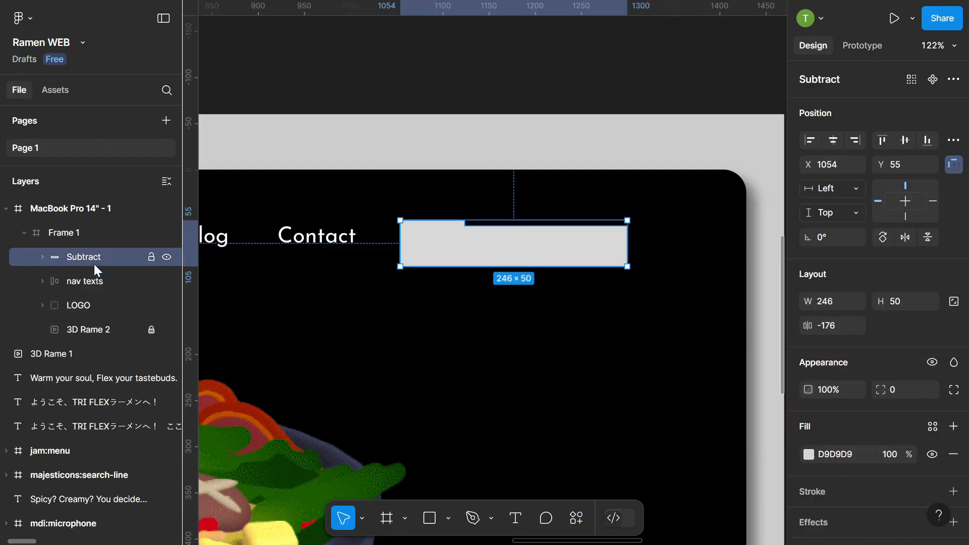
left_click(41, 257)
left_click(101, 288)
left_click_drag(583, 219, 561, 254)
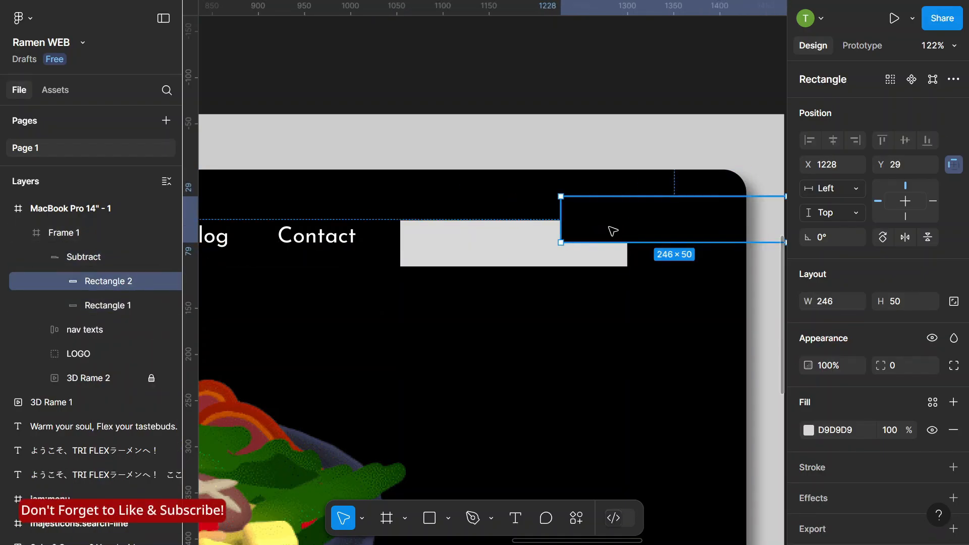
key("ctrl+d")
left_click_drag(637, 221, 398, 281)
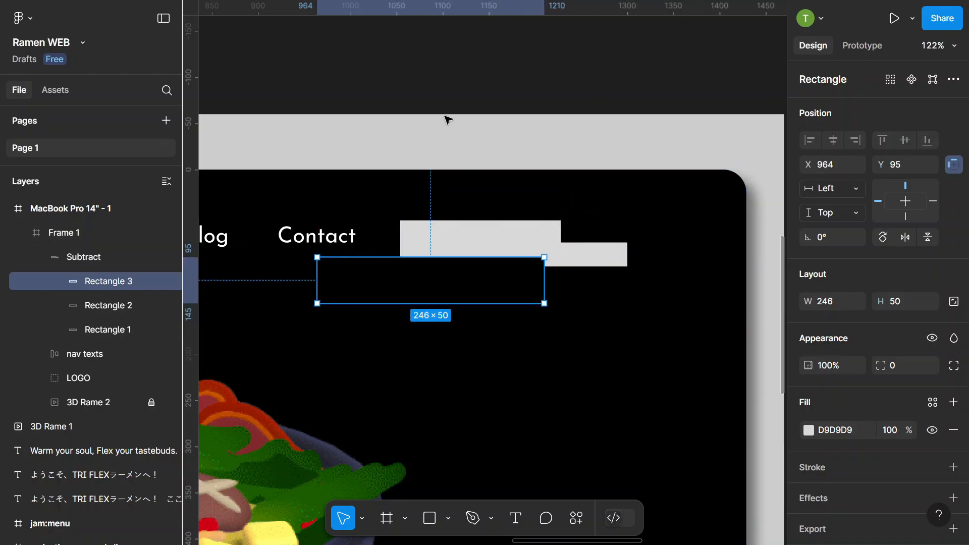
Set the corner radius of the whole subtracted shape to 20.
left_click(443, 88)
left_click(450, 256)
left_click(450, 255)
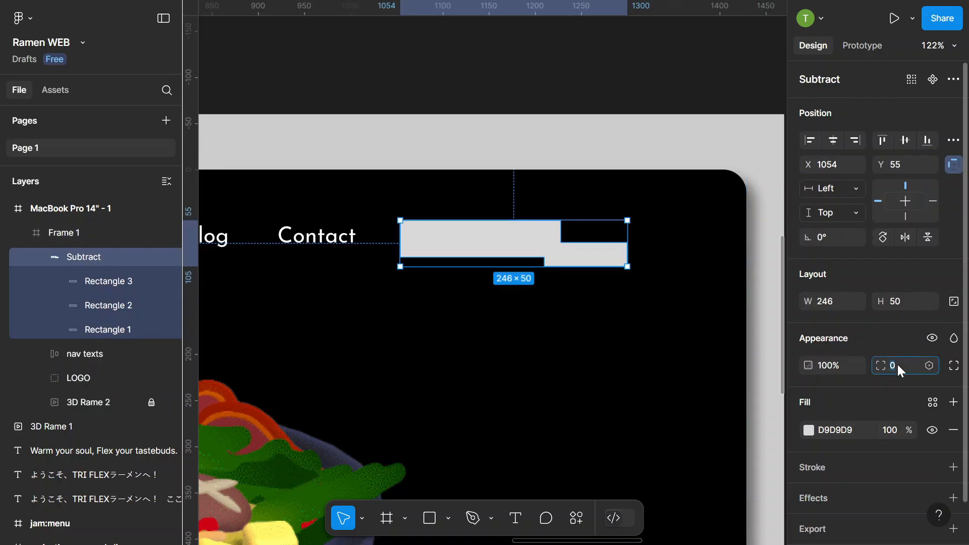
type("20")
key("Return")
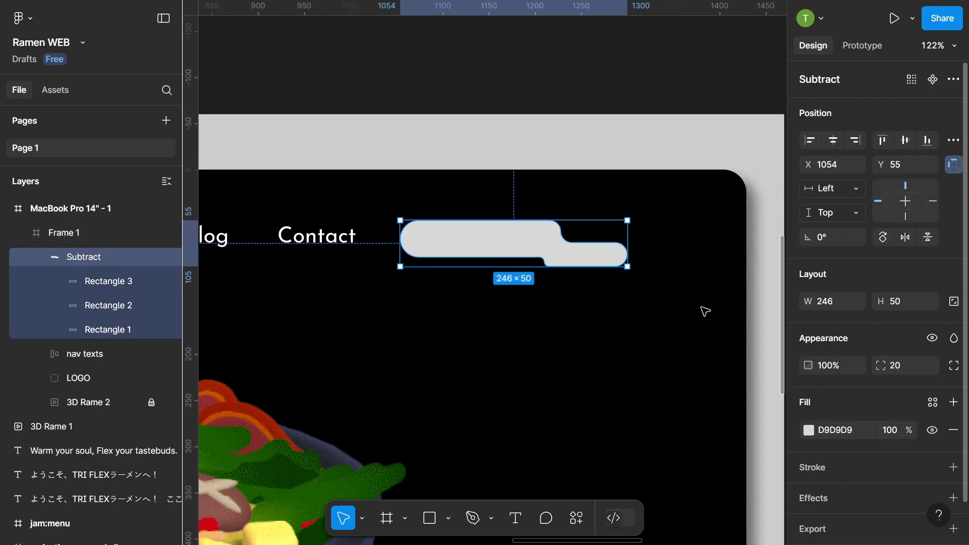
Change the fill of the subtracted header shape to white (FFFFFF).
left_click(603, 118)
left_click(578, 244)
left_click(578, 244)
scroll(867, 302, "down", 1)
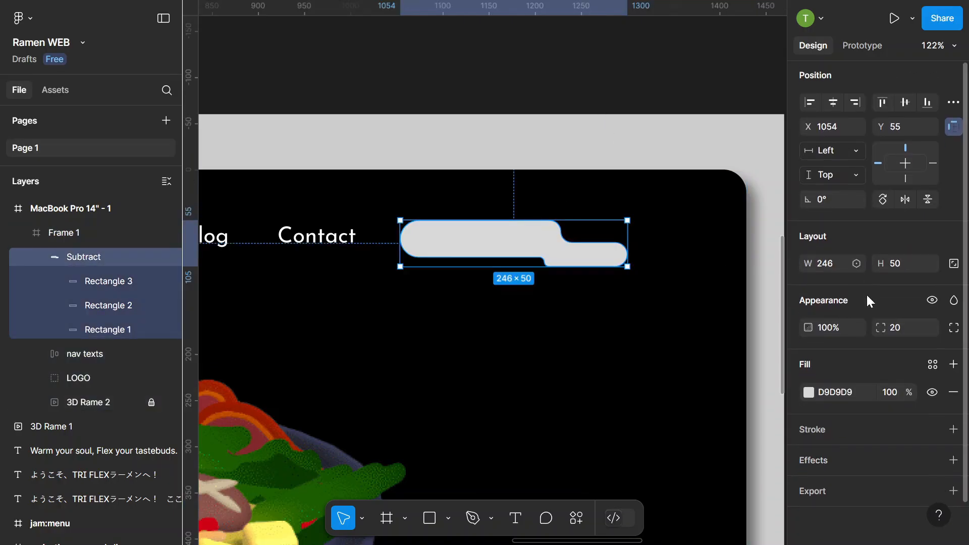
left_click(809, 393)
left_click_drag(705, 259, 567, 195)
left_click(586, 83)
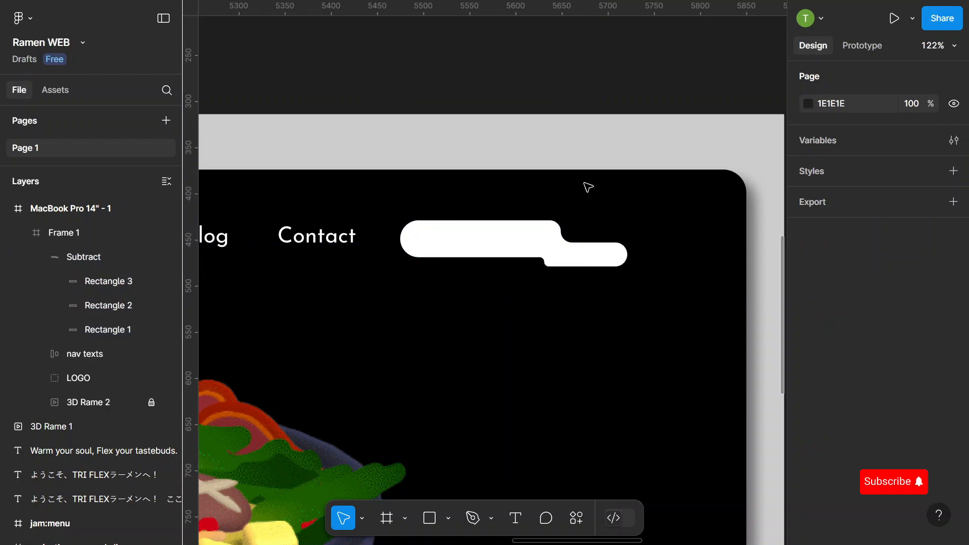
Move the text "Spicy? Creamy? You decide..." onto the white header shape at about X 1059, Y 65.
scroll(588, 365, "down", 6)
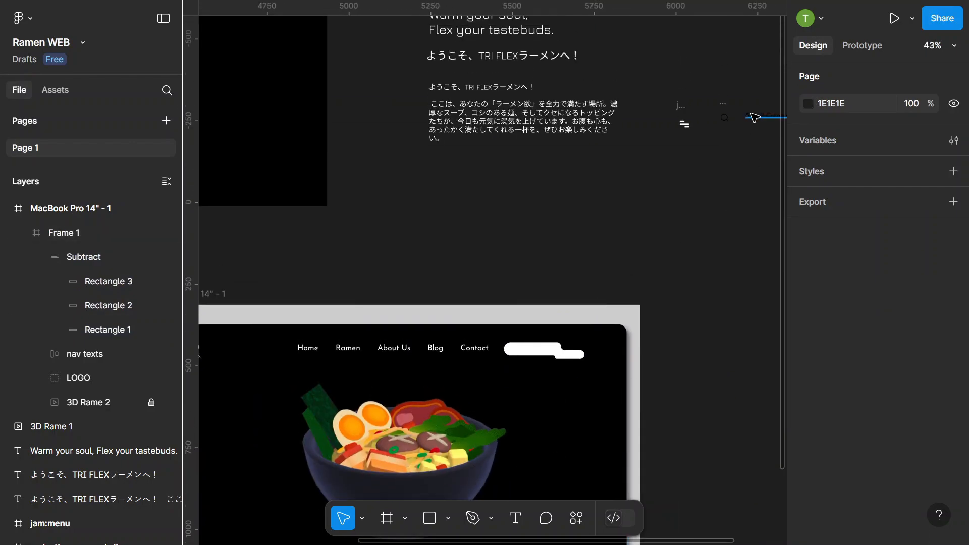
left_click(754, 117)
left_click_drag(757, 116, 522, 348)
scroll(537, 358, "up", 5)
scroll(894, 430, "down", 3)
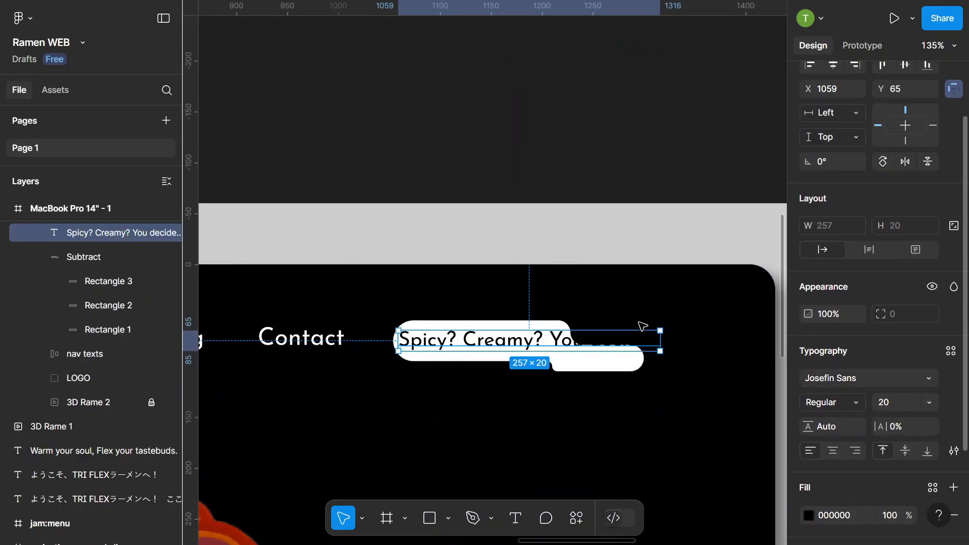
Widen the shape's base rectangle to about 298 and shift the upper cut-out to about X 1306, Y 23 and the lower one to X 1054.
left_click(88, 329)
left_click_drag(656, 346, 693, 344)
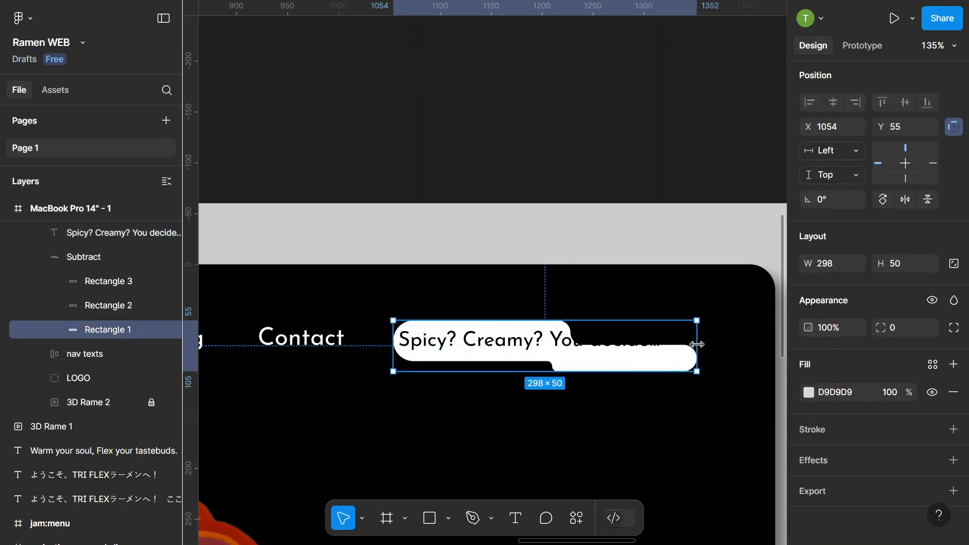
left_click(108, 306)
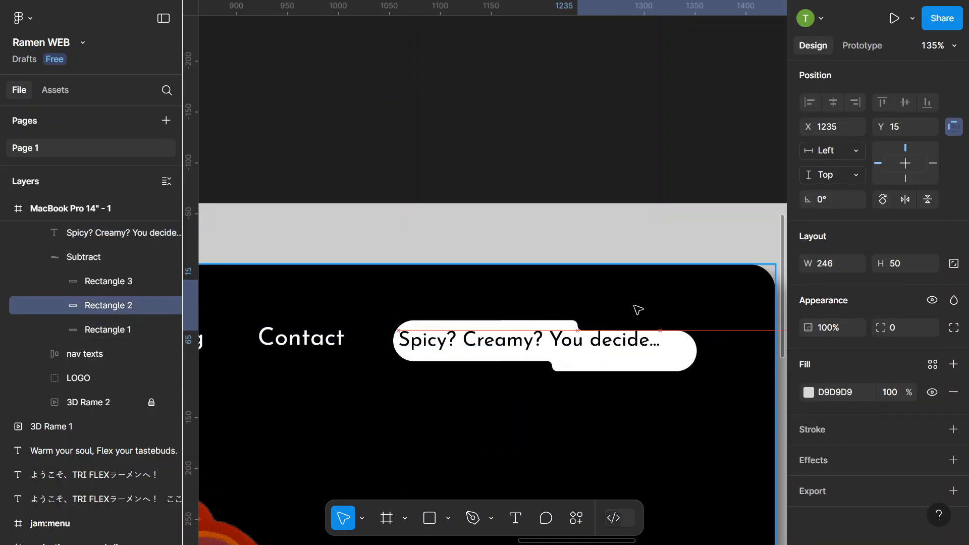
left_click_drag(637, 310, 705, 319)
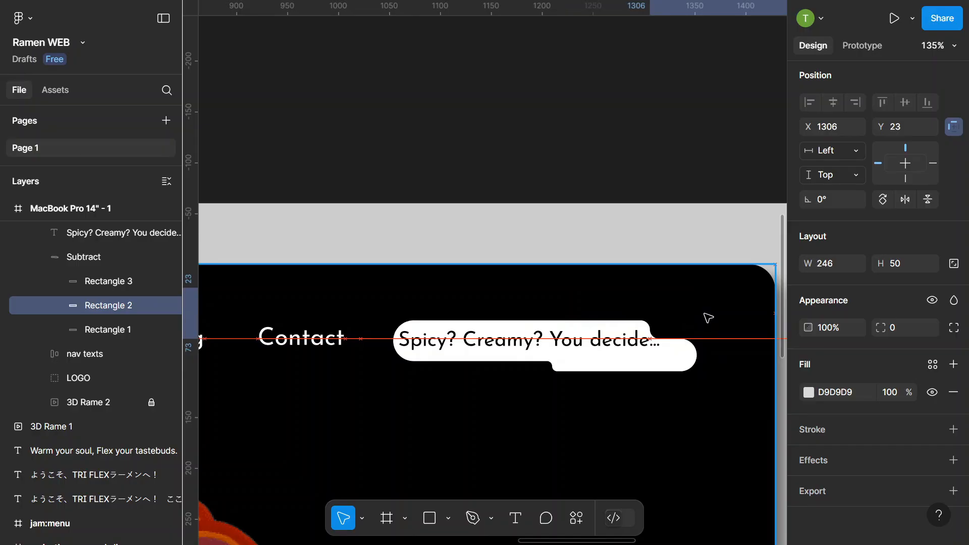
left_click_drag(530, 385, 587, 387)
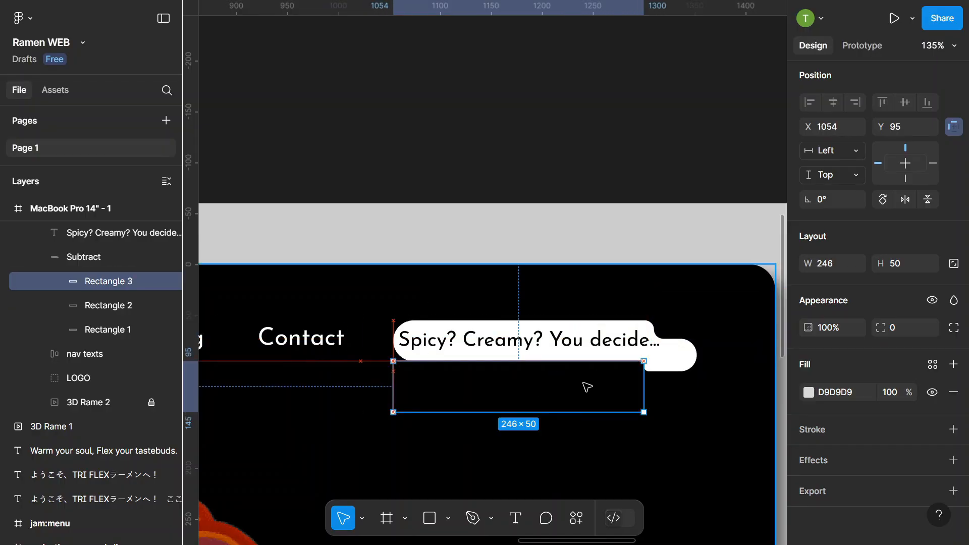
Extend the base rectangle down and up to about 90 high from Y 44, and move the text to about X 1060, Y 61.
left_click(105, 329)
left_click_drag(497, 371, 498, 402)
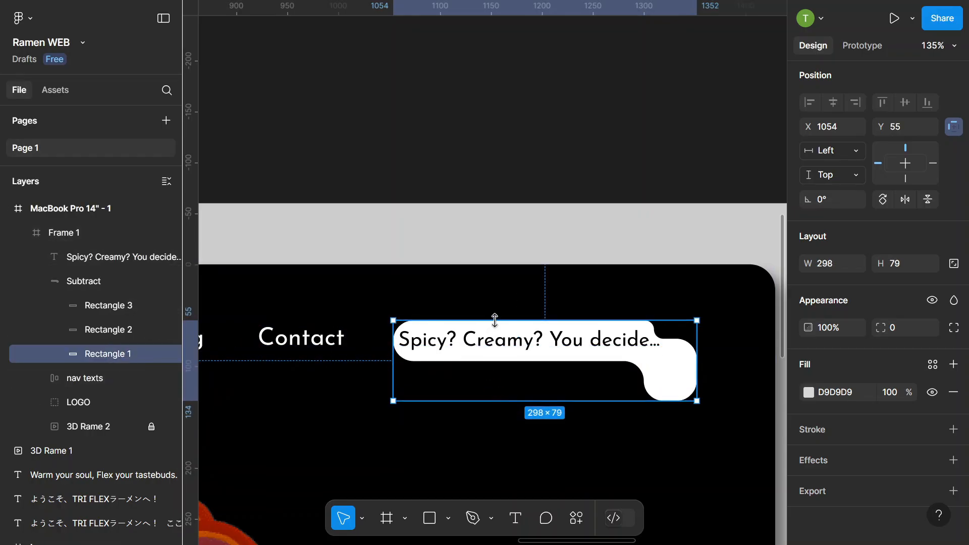
left_click_drag(495, 320, 493, 309)
left_click(484, 171)
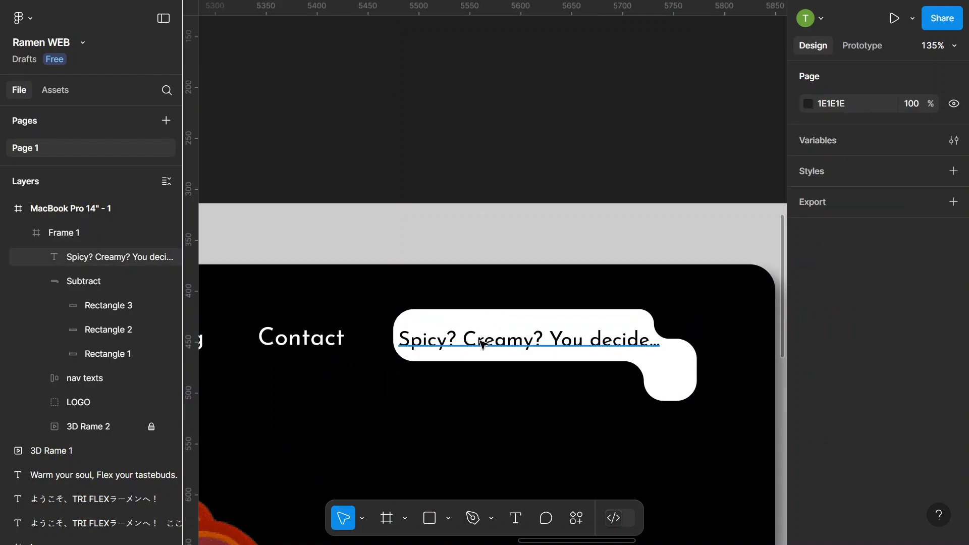
left_click_drag(482, 342, 483, 337)
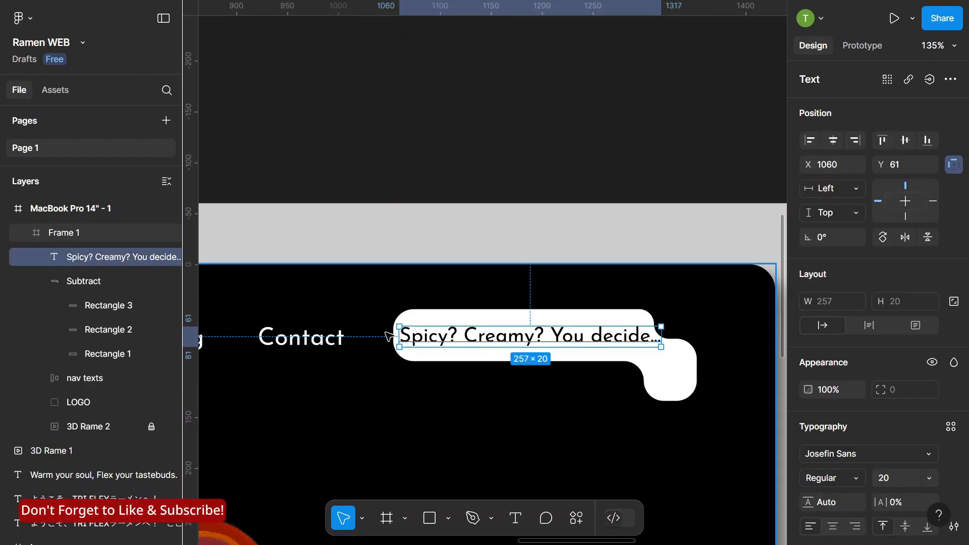
Extend the base rectangle leftward to about X 1022 and the lower cut-out rectangle to about X 995, making the cut-out 305 wide.
left_click(390, 347)
left_click_drag(390, 346, 357, 346)
left_click(468, 393)
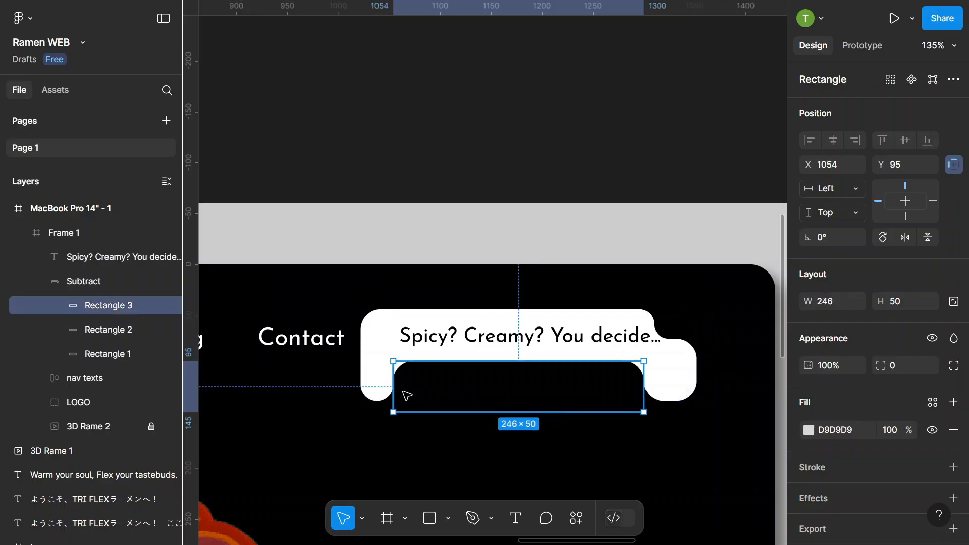
left_click_drag(393, 395, 333, 390)
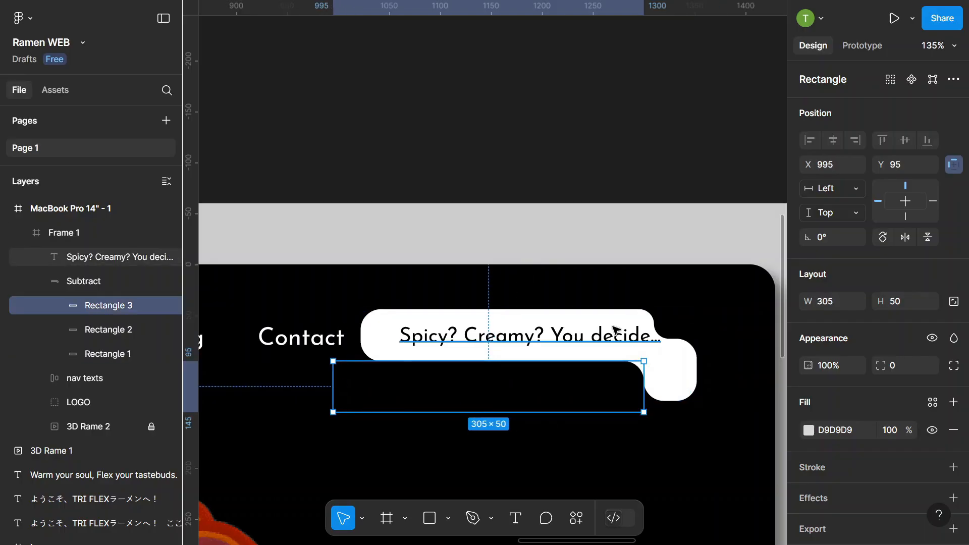
Set the "Spicy? Creamy? You decide..." text to font size 18 and move it right to about X 1077, Y 61.
left_click(606, 346)
left_click(897, 479)
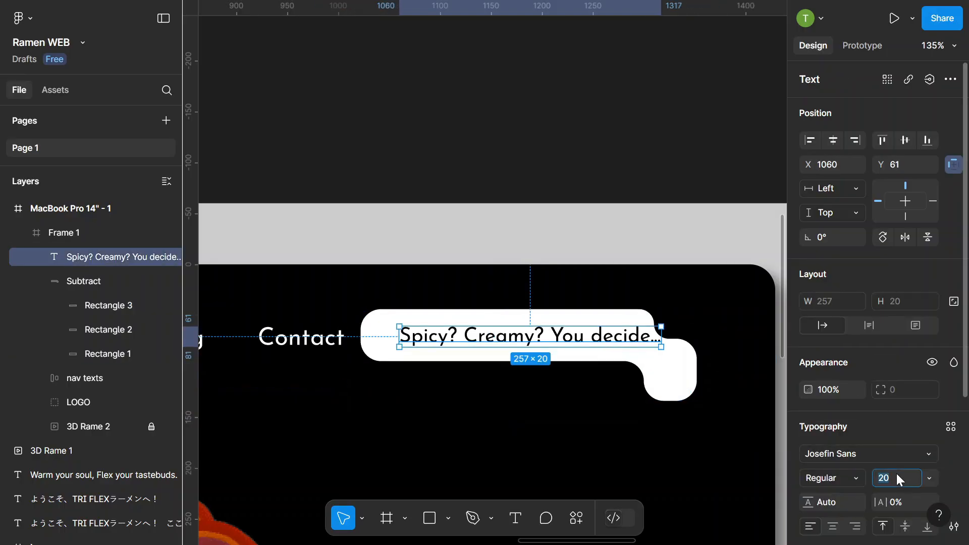
type("18")
key("Return")
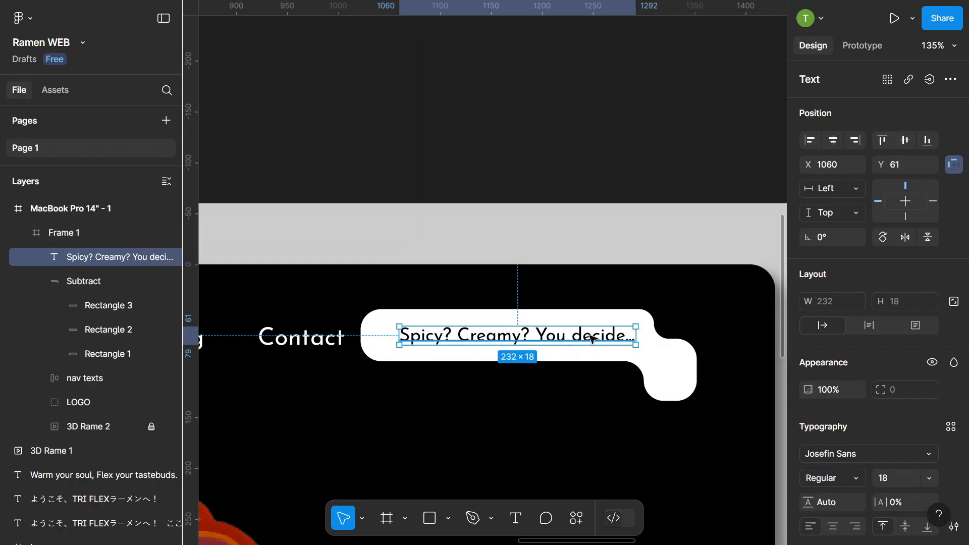
left_click_drag(589, 338, 608, 337)
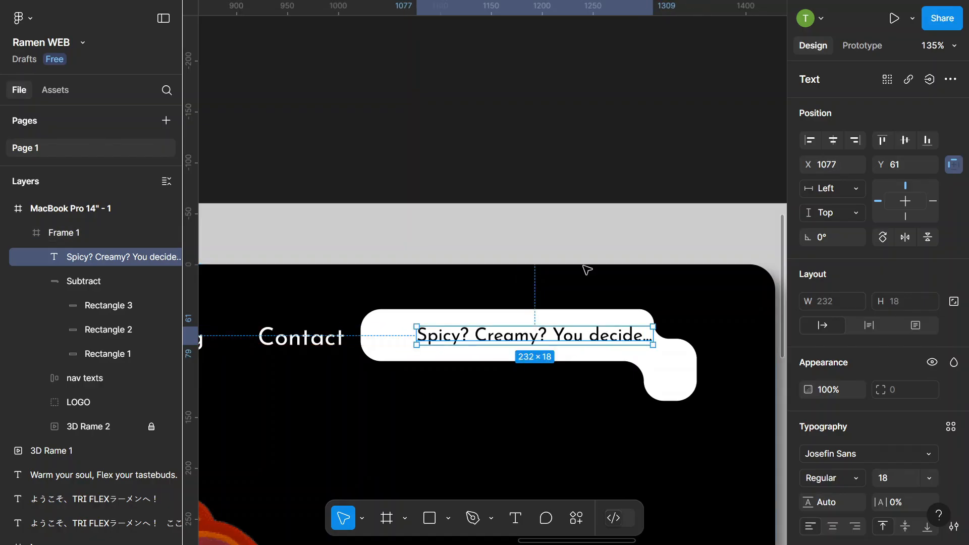
left_click(554, 153)
Bring the search icon onto the white header shape, scale it to about 25 × 25, and place it just before the text.
scroll(557, 190, "down", 6)
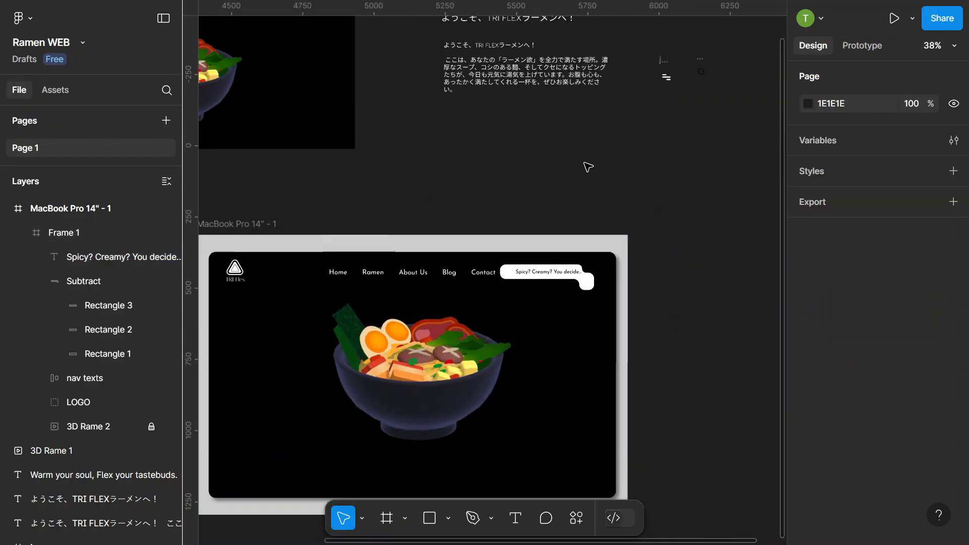
left_click(508, 273)
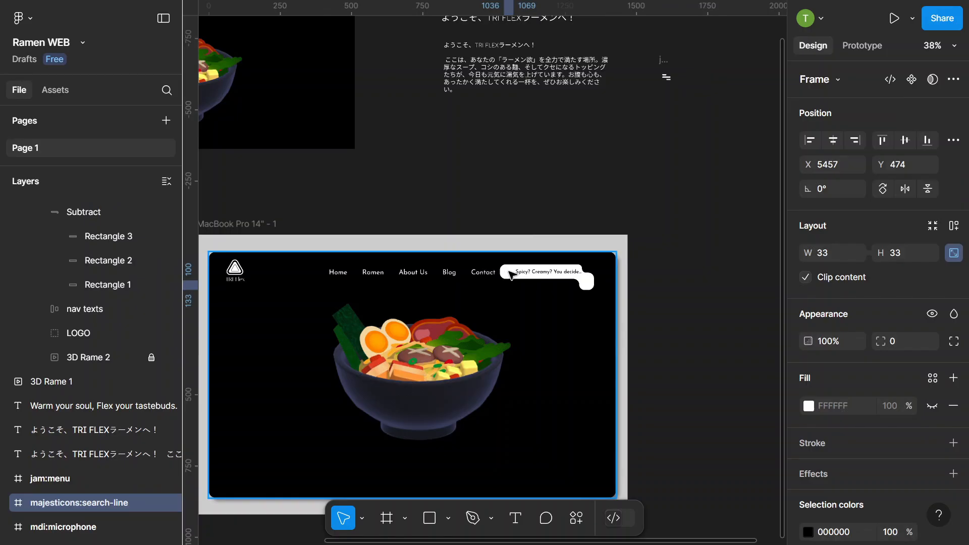
scroll(511, 275, "up", 6)
left_click_drag(509, 299, 512, 258)
scroll(510, 254, "up", 2)
scroll(552, 285, "up", 3)
left_click_drag(485, 291, 497, 280)
Wrap the search icon and text in an auto layout with horizontal padding 4, and place it at about X 1029, Y 60.
left_click(568, 284, "shift")
scroll(568, 284, "down", 7)
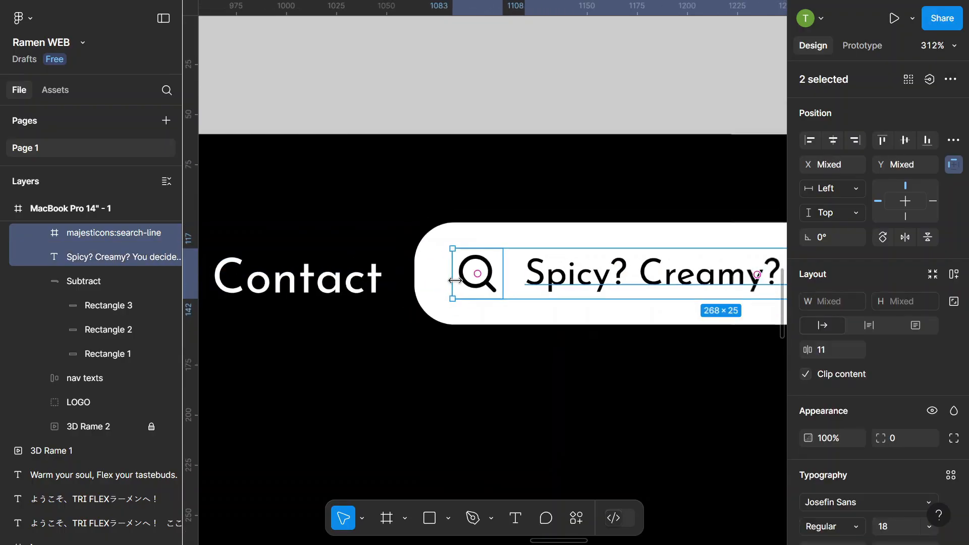
scroll(659, 278, "up", 1)
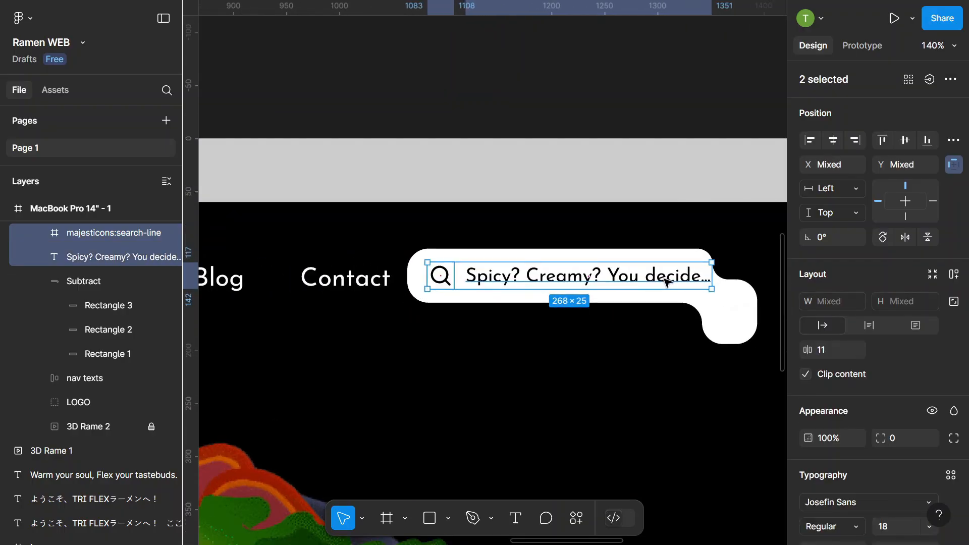
key("shift+a")
scroll(656, 275, "up", 1)
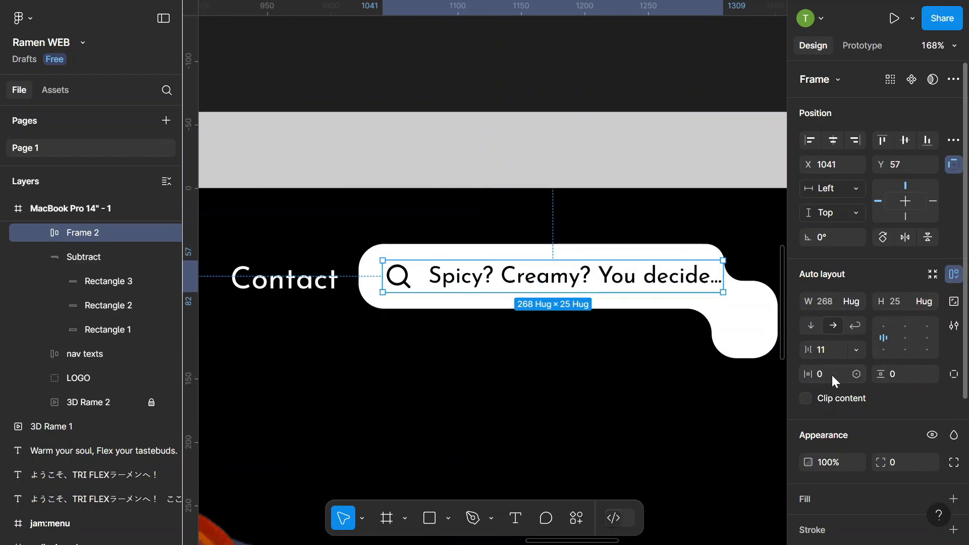
type("4")
key("Return")
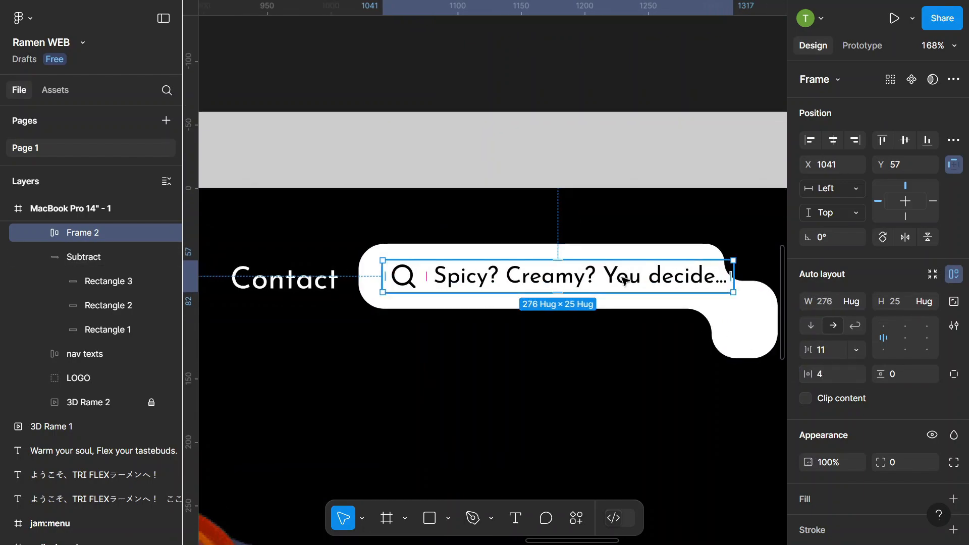
left_click_drag(615, 279, 612, 285)
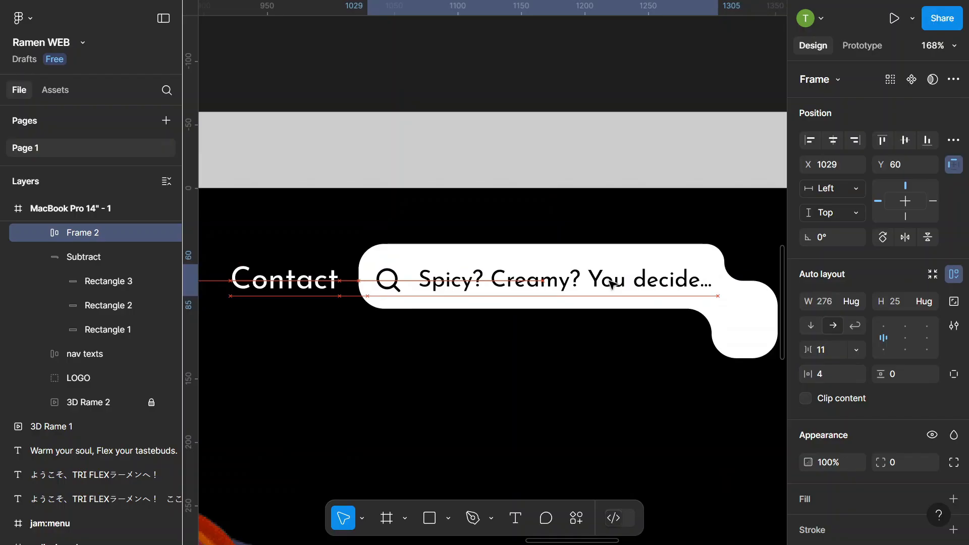
scroll(613, 285, "down", 5)
left_click(676, 310)
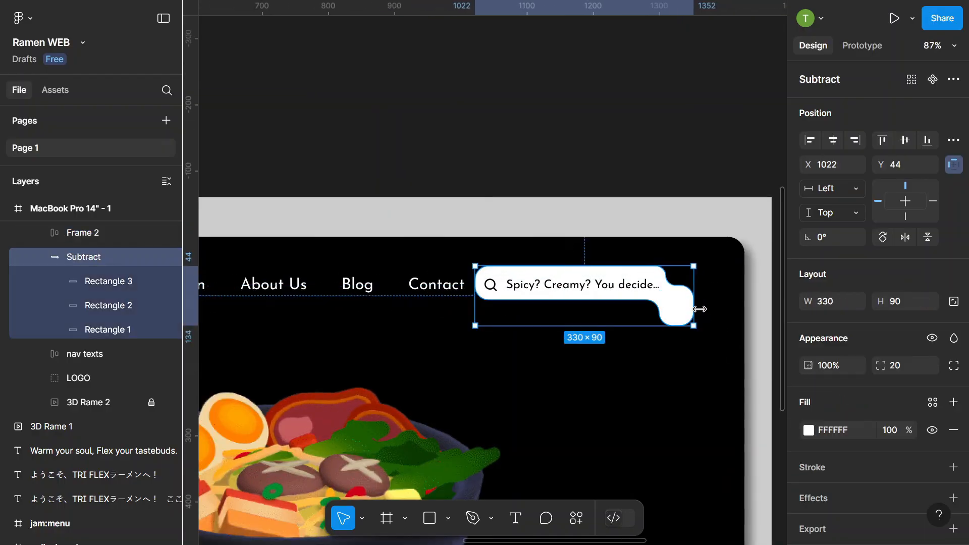
left_click_drag(693, 309, 700, 309)
key("ctrl+z")
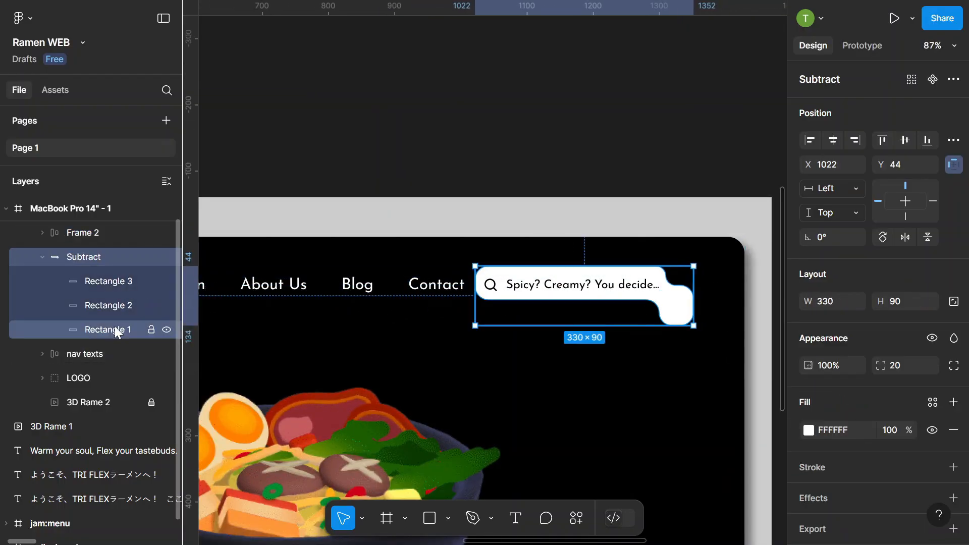
Widen the base rectangle of the header shape to about 342, and shift the lower cut-out rectangle right to about X 1007, Y 95.
left_click(119, 329)
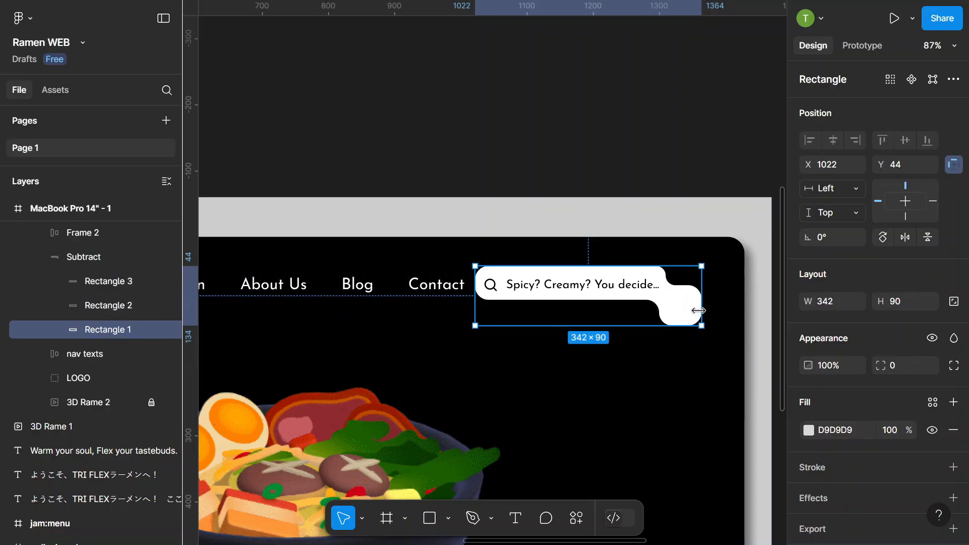
left_click(627, 313)
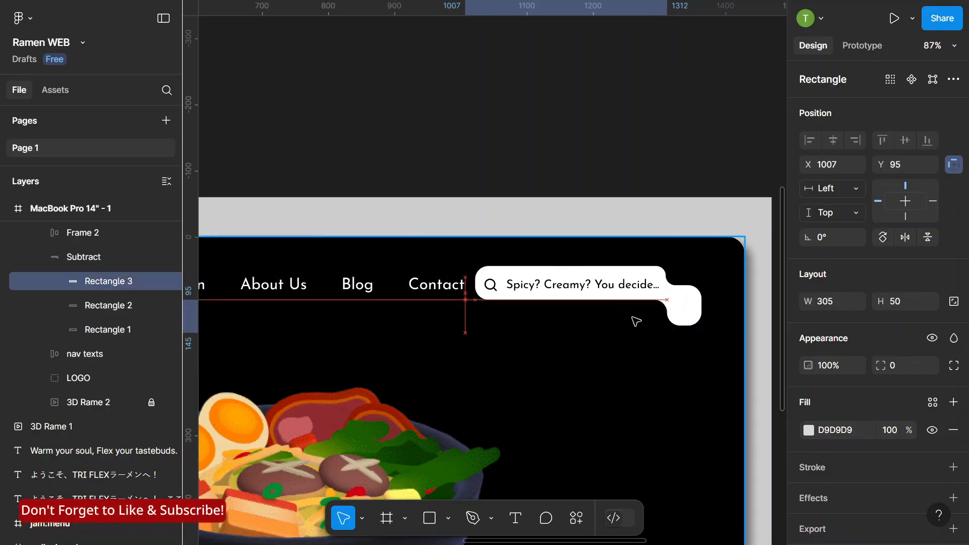
Nudge the lower cut-out rectangle of the header shape left to X 996.
key("Left")
key("Left")
key("Left")
key("Left")
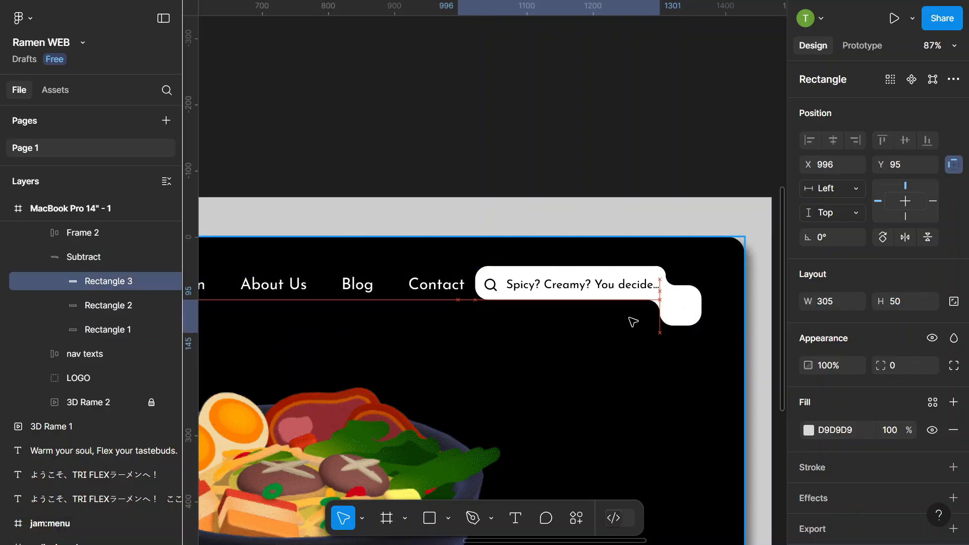
key("Escape")
Bring the white menu icon into the header above the notch of the search shape, at about X 1339, Y 31.
scroll(592, 207, "down", 6)
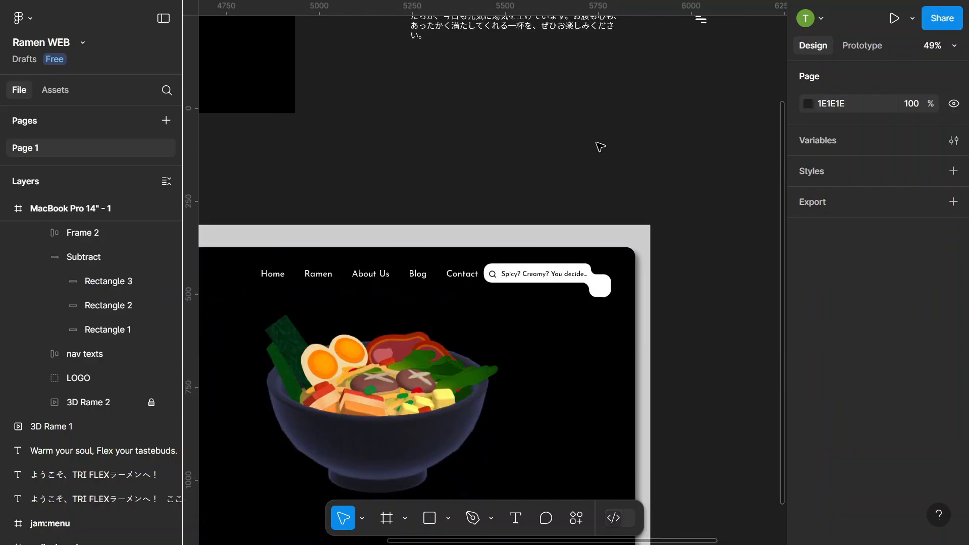
left_click_drag(700, 51, 600, 317)
scroll(601, 313, "up", 5)
left_click_drag(603, 344, 627, 295)
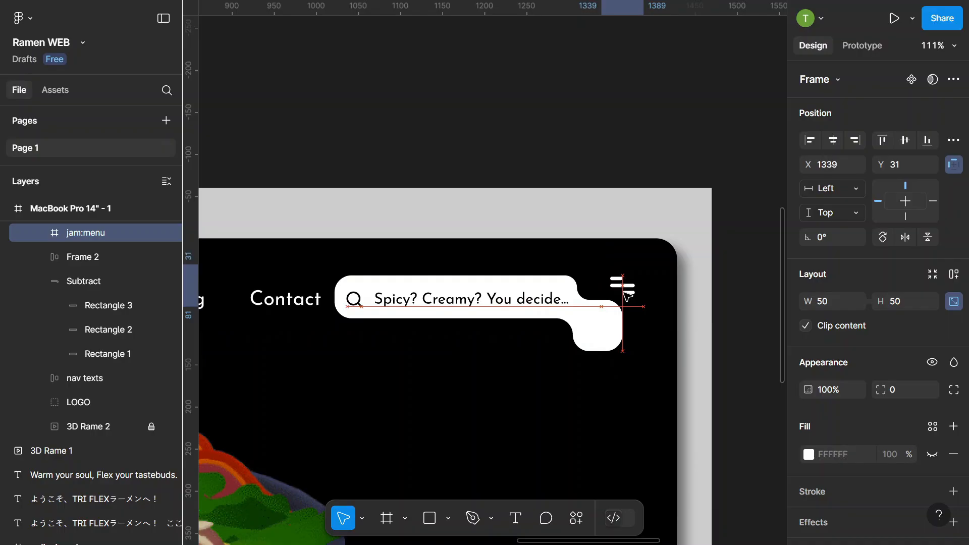
Set the gap between the navigation links to 30 and adjust the row's position slightly.
scroll(627, 295, "down", 6)
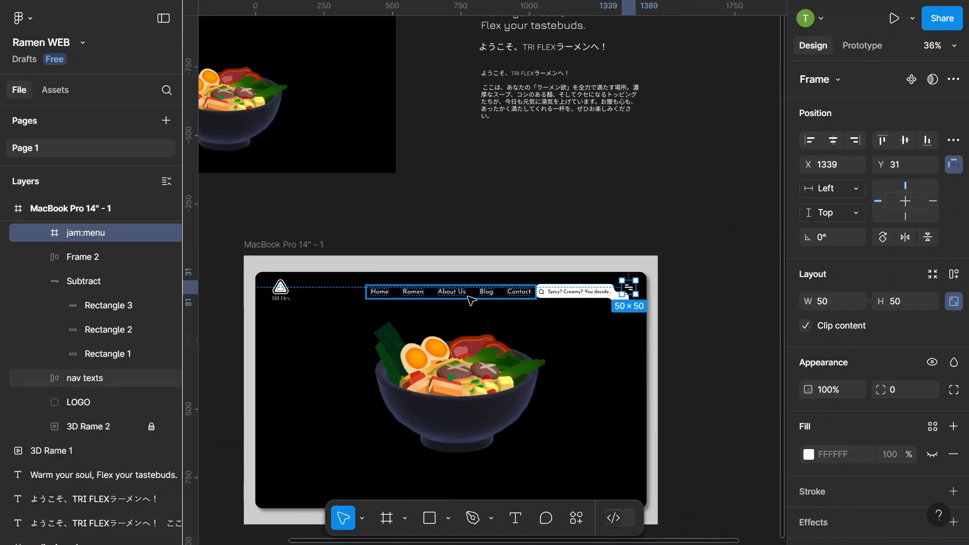
left_click(470, 301)
scroll(408, 298, "up", 3)
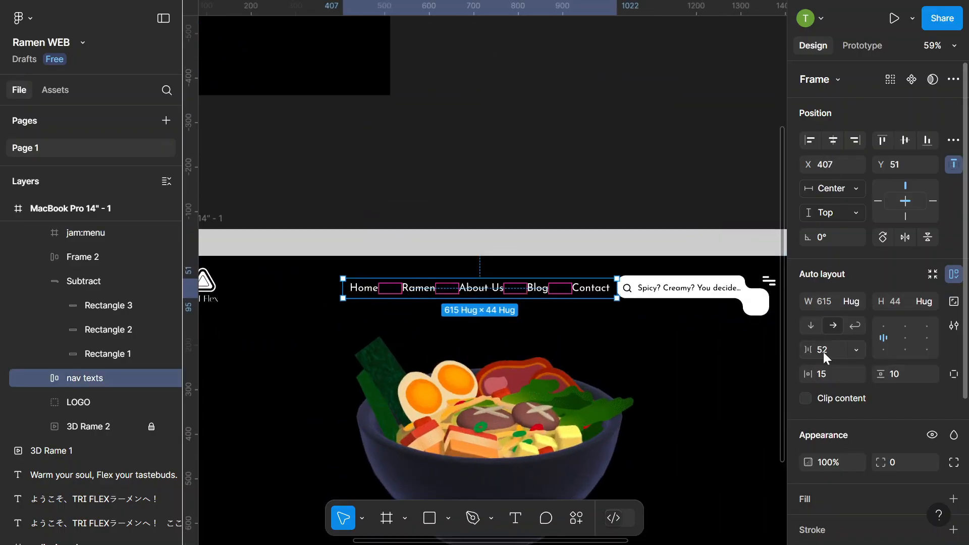
key("Return")
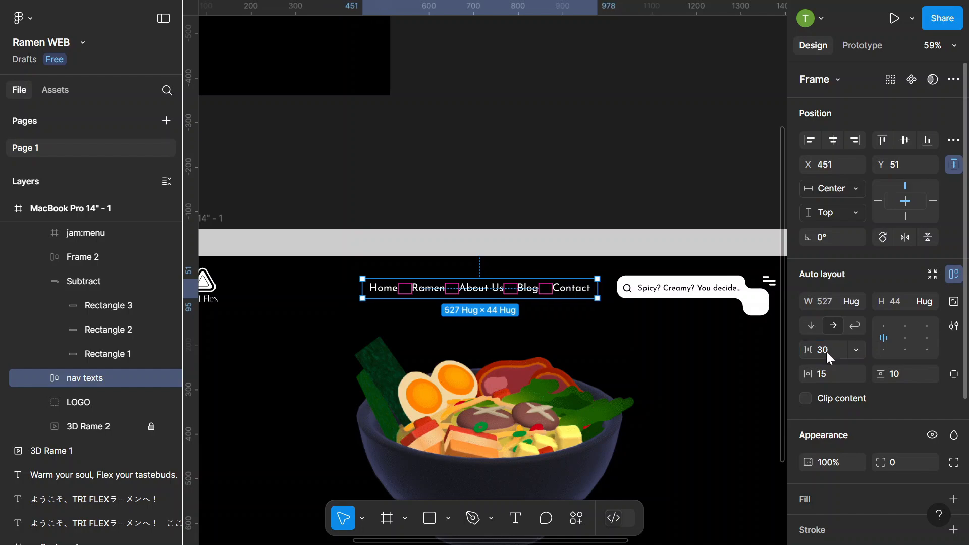
scroll(411, 214, "down", 2)
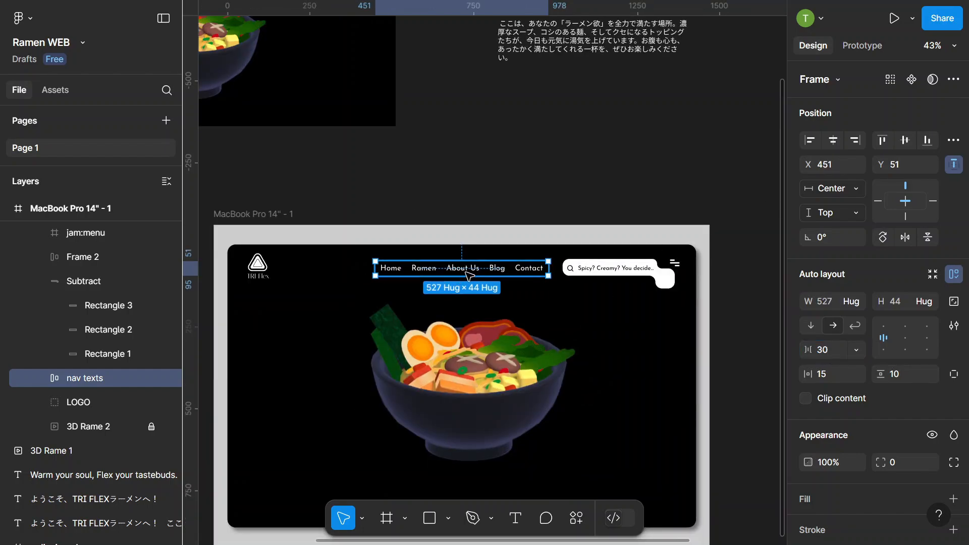
mouse_move(469, 275)
left_mouse_down()
mouse_move(460, 274)
mouse_move(471, 275)
left_mouse_up()
scroll(651, 273, "up", 5)
left_click(684, 289)
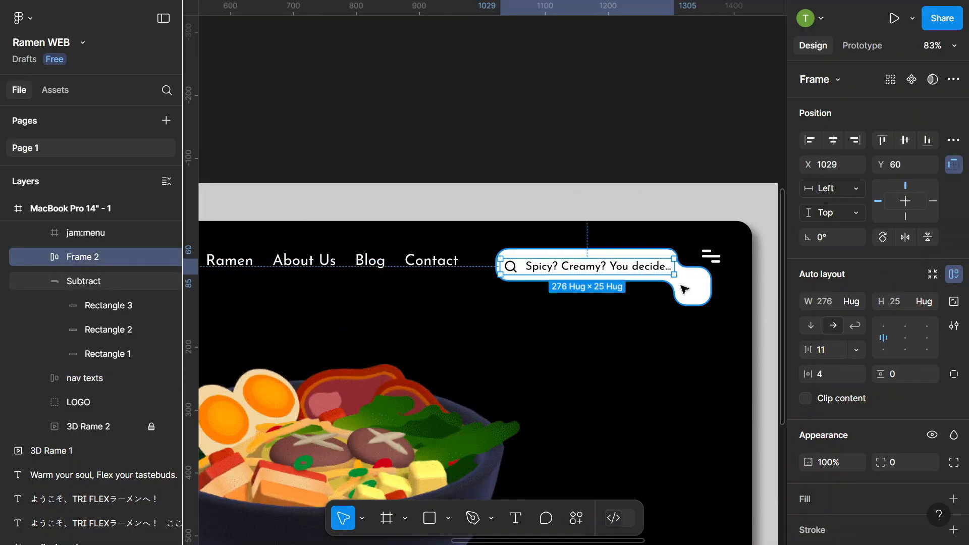
left_click(683, 289)
left_click(567, 177)
scroll(515, 199, "down", 3)
scroll(568, 167, "up", 3)
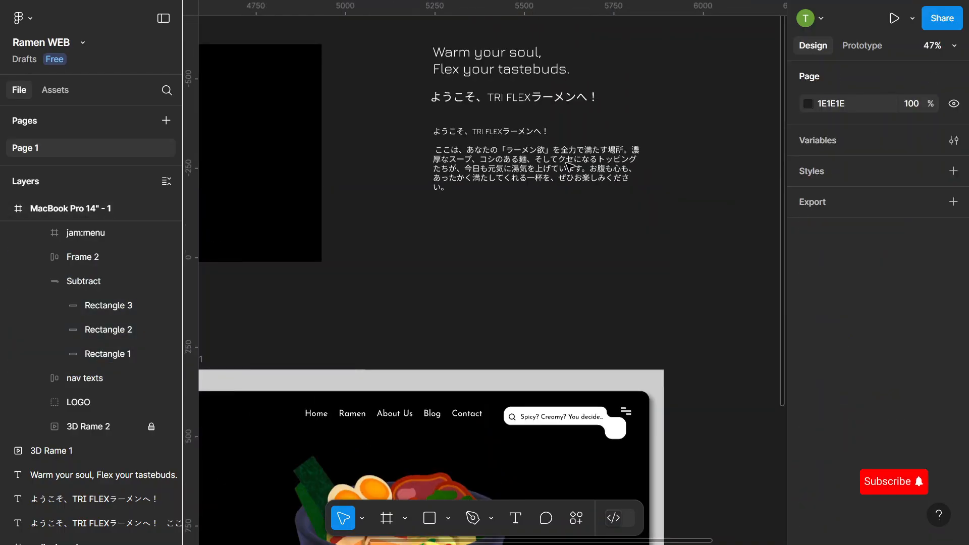
Bring the microphone icon from outside the frame onto the lower tab of the white search shape.
scroll(567, 167, "down", 5)
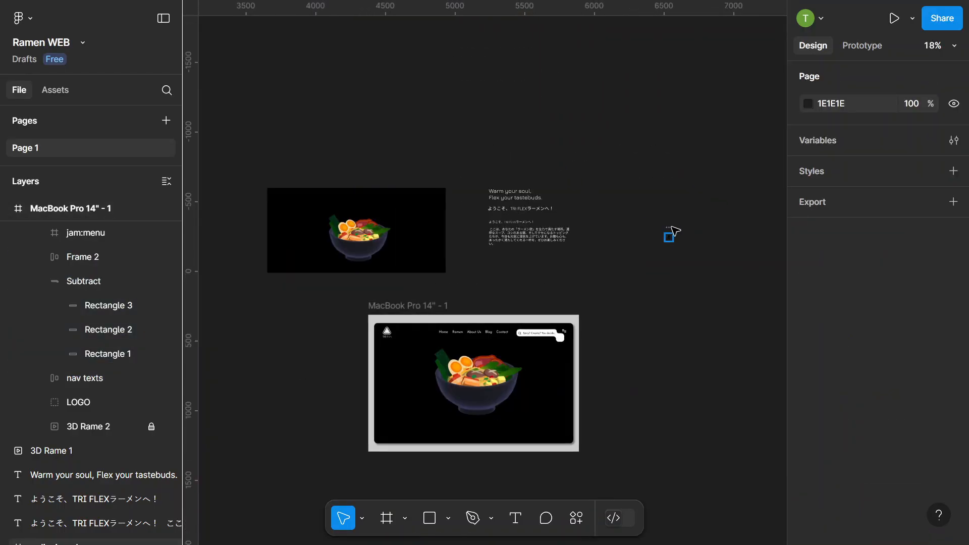
left_click(673, 228)
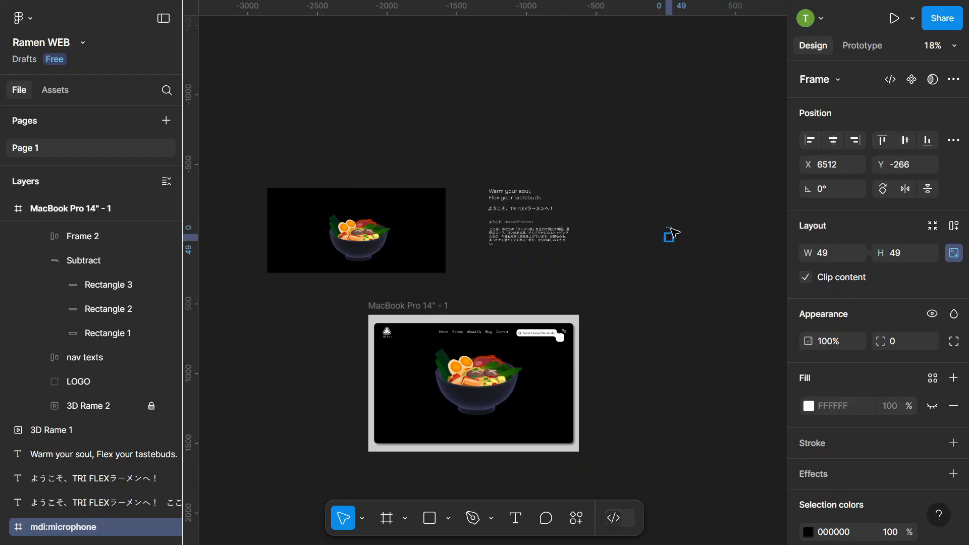
left_click_drag(674, 232, 556, 331)
scroll(558, 331, "up", 5)
scroll(558, 331, "up", 5)
Add a drop shadow in colour 1E2469 to the microphone vector.
double_click(557, 331)
scroll(893, 438, "down", 2)
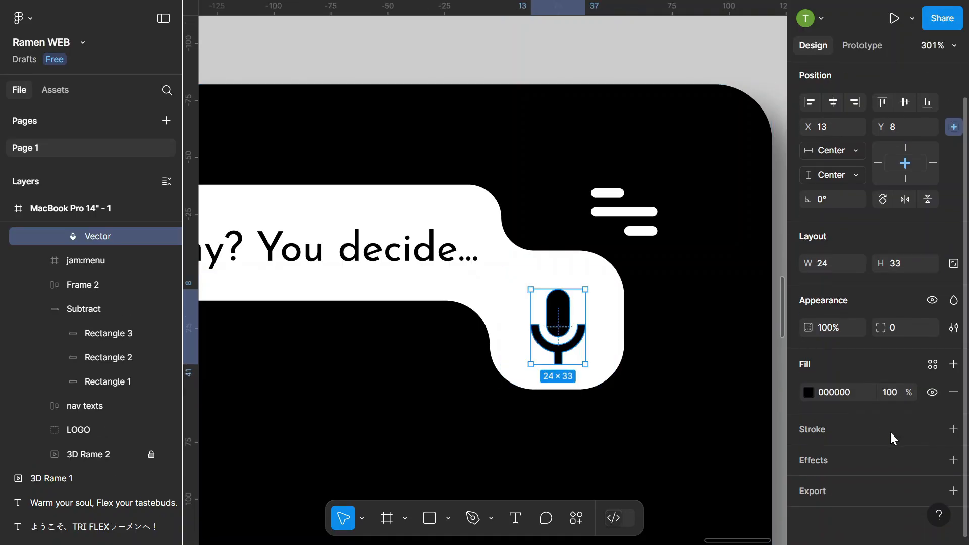
left_click(953, 462)
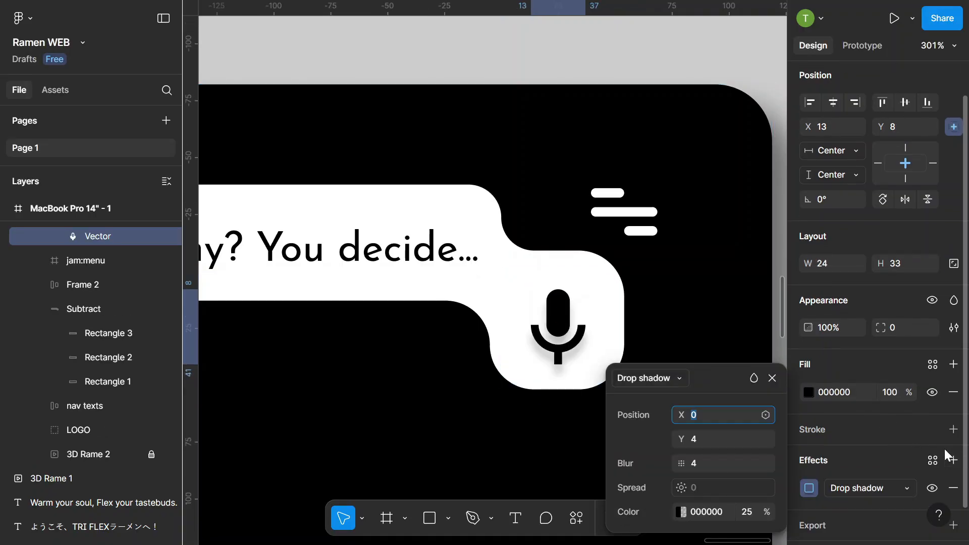
left_click(680, 511)
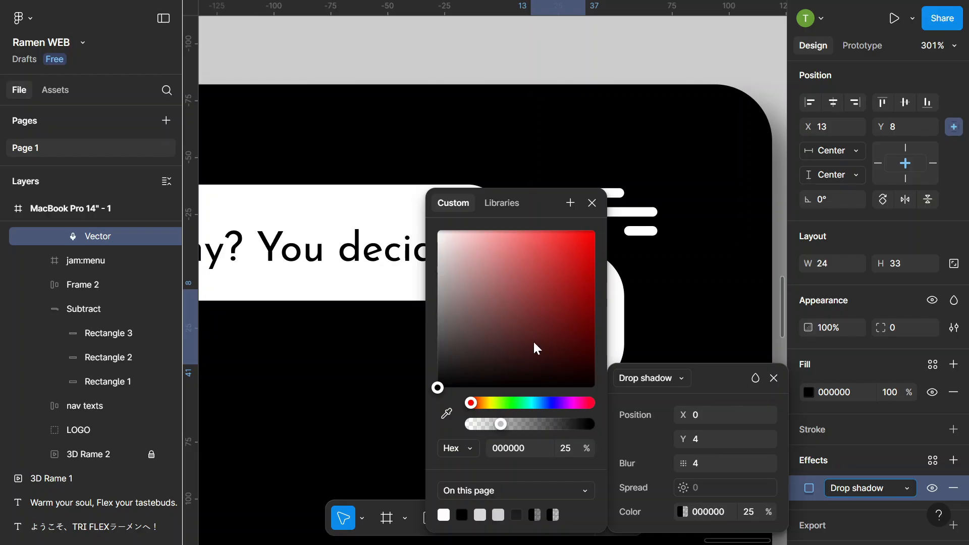
left_click(551, 323)
left_click(548, 402)
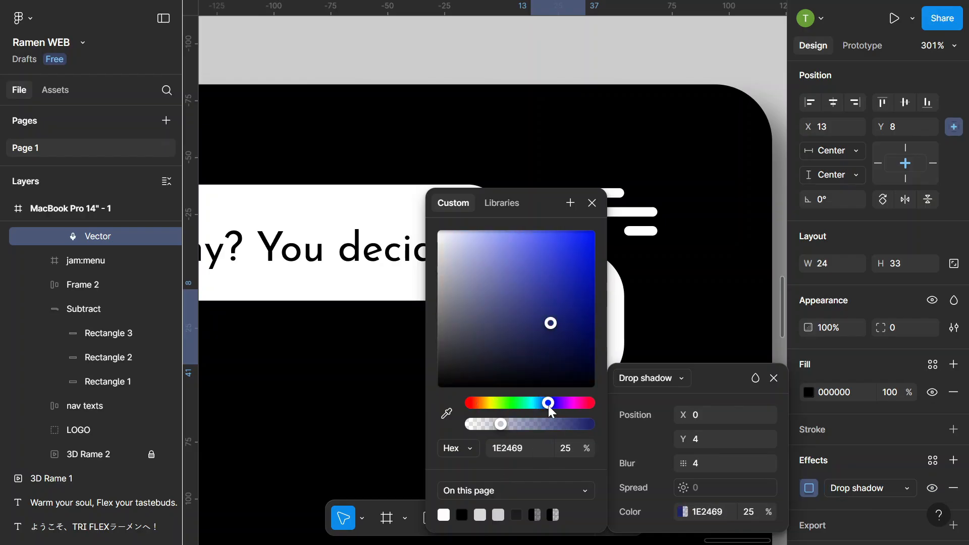
key("Escape")
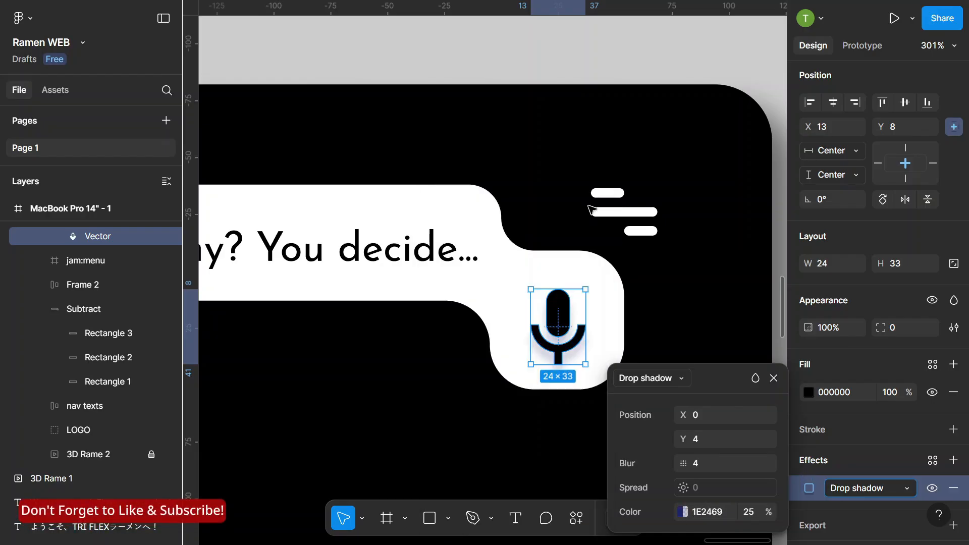
left_click(682, 356)
scroll(649, 341, "down", 3)
scroll(649, 340, "down", 5)
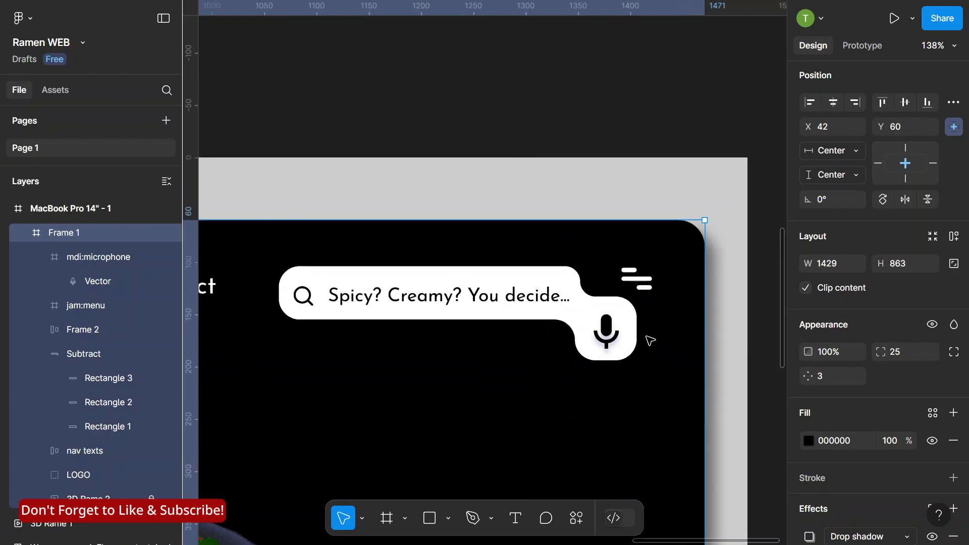
Recolour the search icon and placeholder text to grey 837D7D.
left_click(441, 310)
scroll(879, 358, "down", 4)
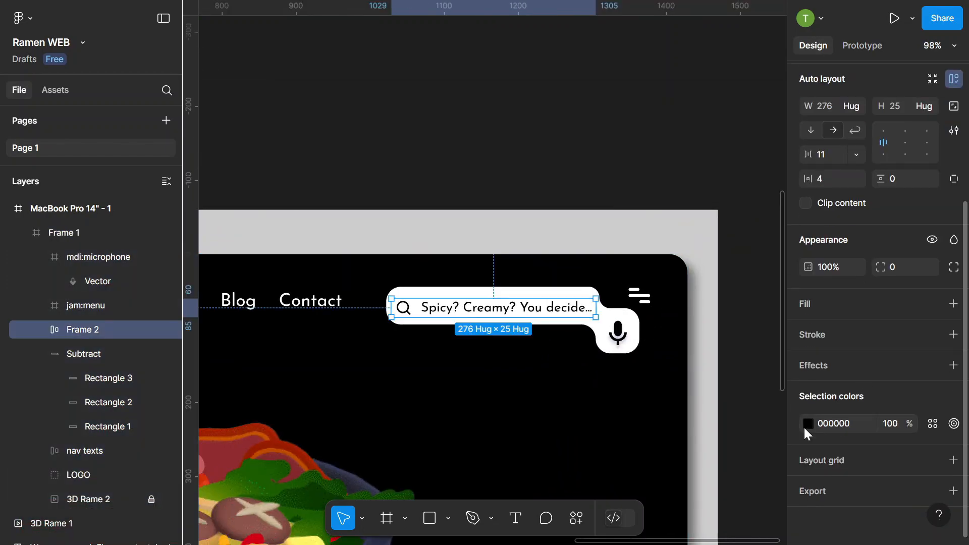
left_click(807, 424)
left_click_drag(635, 313, 624, 307)
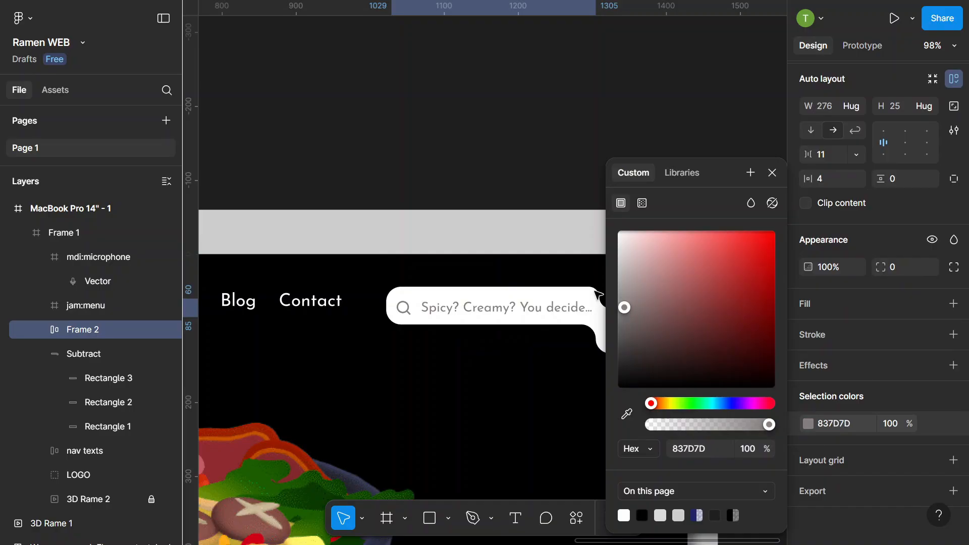
left_click(509, 166)
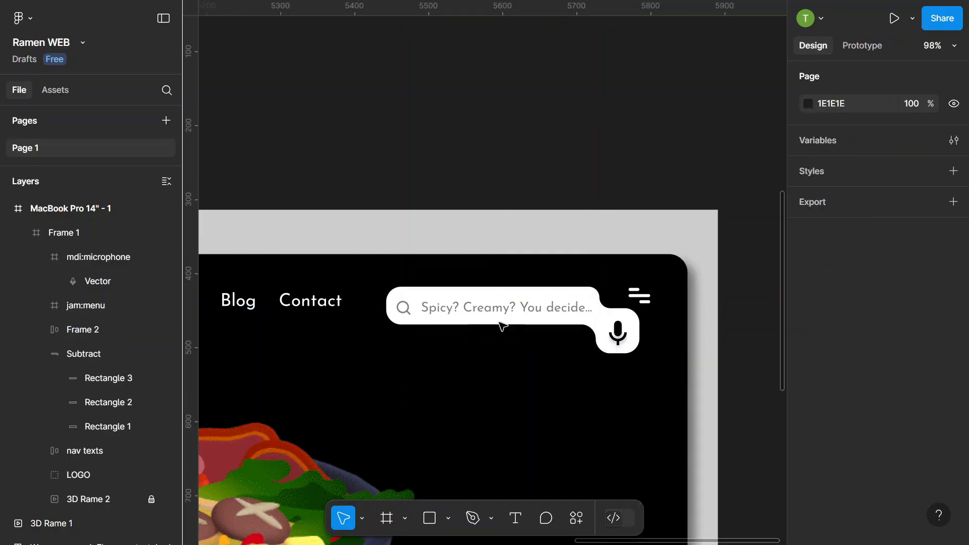
Group the search icon and text frame, the microphone icon and the white search shape together.
left_click(467, 310)
left_click(463, 308)
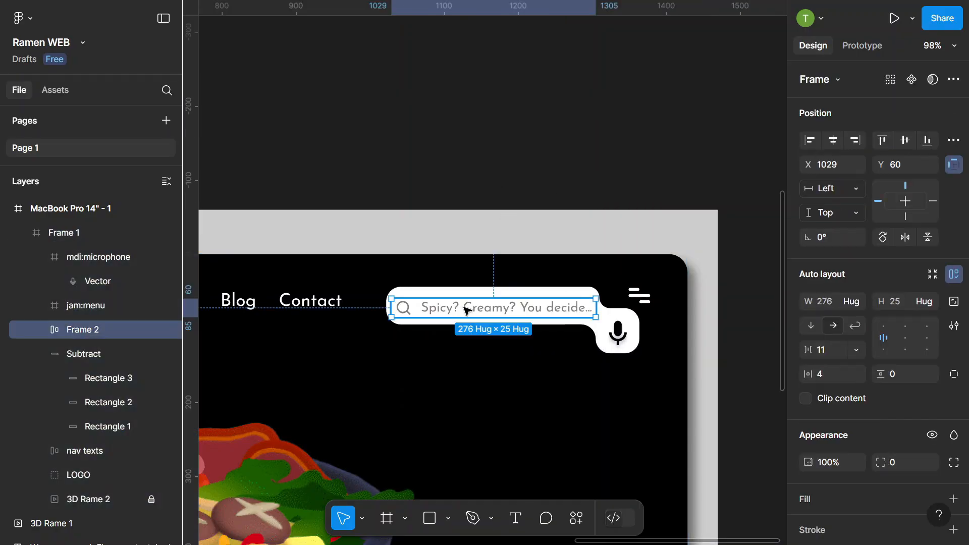
scroll(463, 308, "up", 3)
left_click(676, 346, "shift")
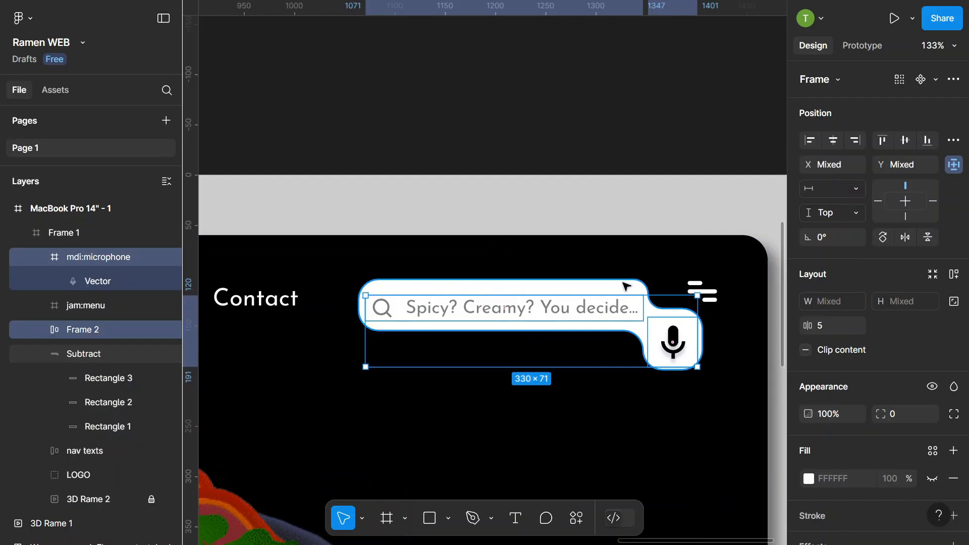
left_click(624, 284, "shift")
right_click(576, 327)
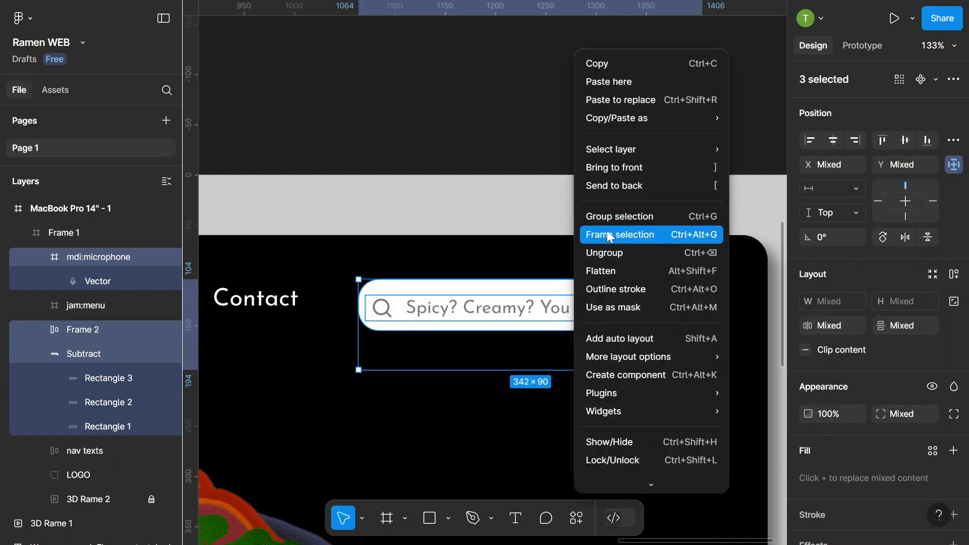
left_click(616, 216)
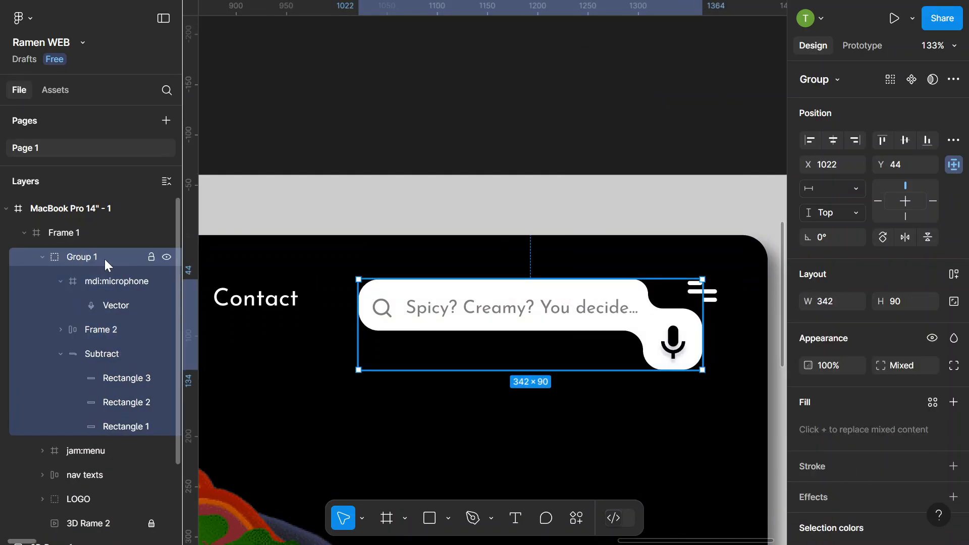
Rename the new search bar group as "search".
double_click(87, 257)
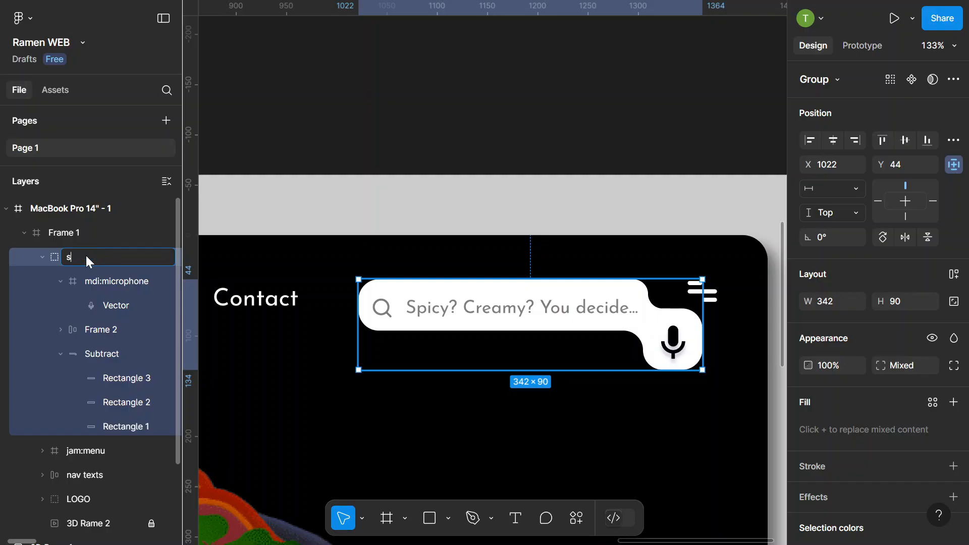
type("search")
key("Return")
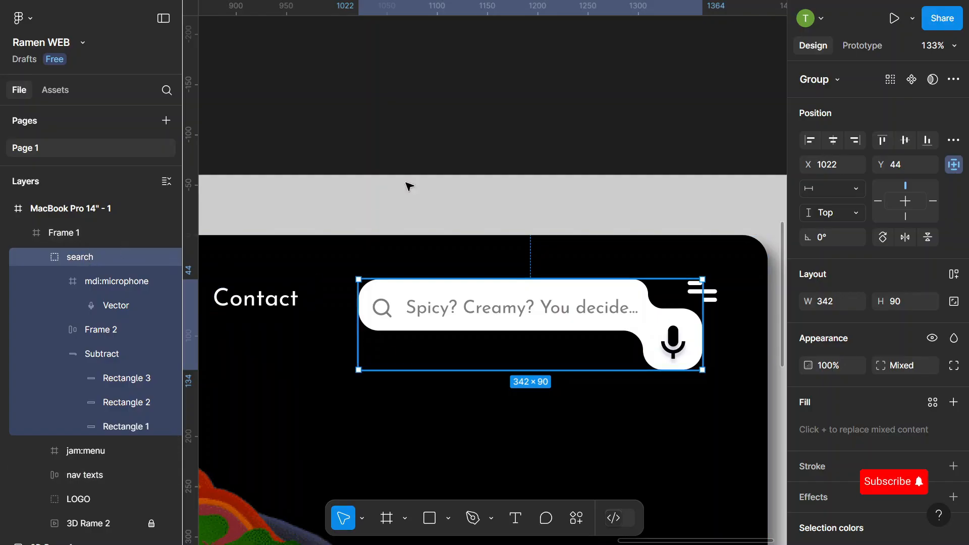
left_click(483, 150)
Move the navigation links left, closer to the logo, to about X 257, Y 46.
scroll(618, 303, "down", 6)
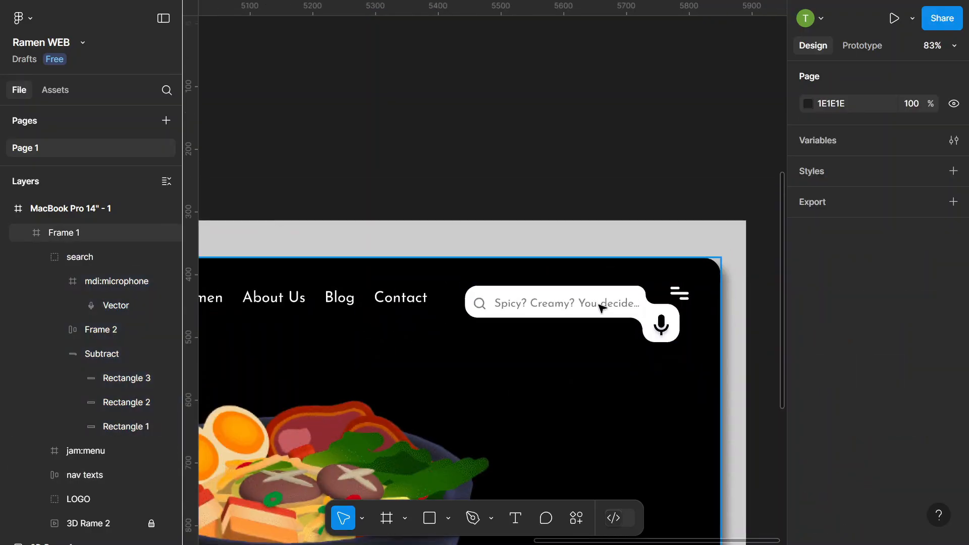
scroll(618, 304, "down", 3)
scroll(429, 303, "up", 2)
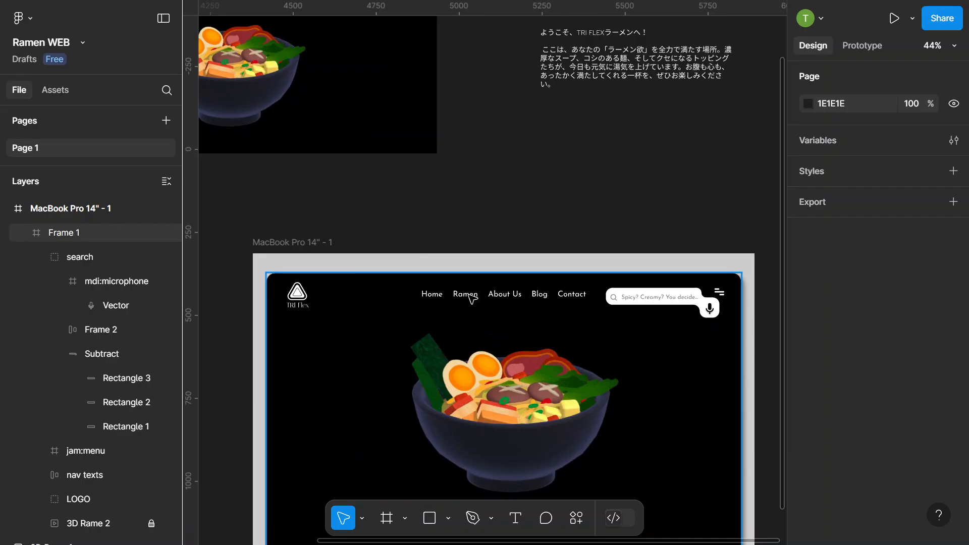
left_click(469, 297)
left_click(476, 298)
left_click_drag(475, 297, 431, 300)
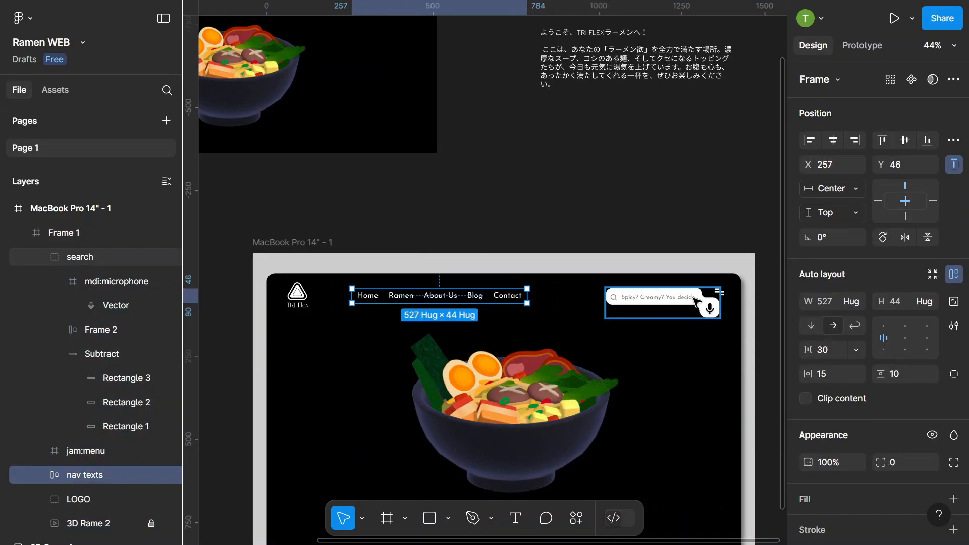
Move the search group left, away from the menu icon, to about X 907, Y 46.
scroll(656, 299, "up", 2)
left_click(638, 302)
left_click_drag(634, 300, 629, 300)
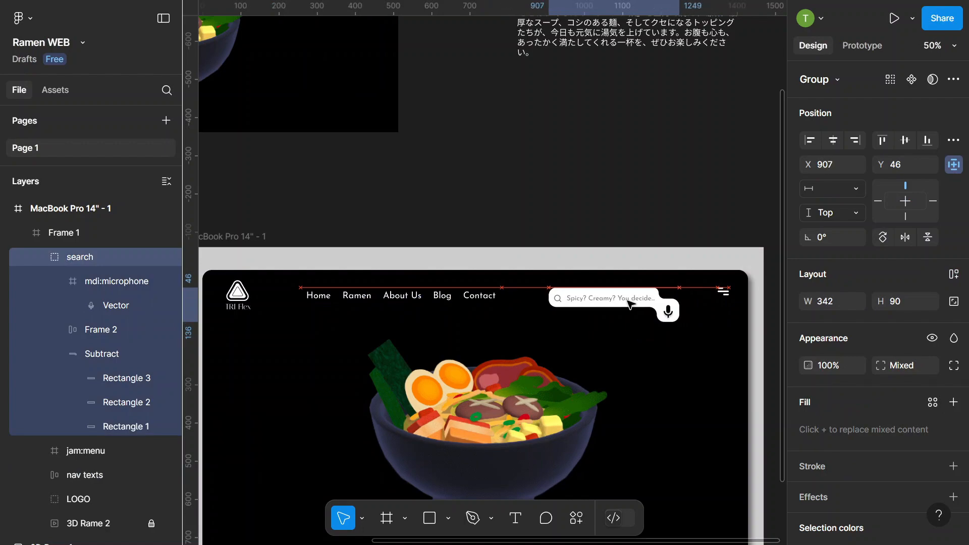
left_click(722, 291, "shift")
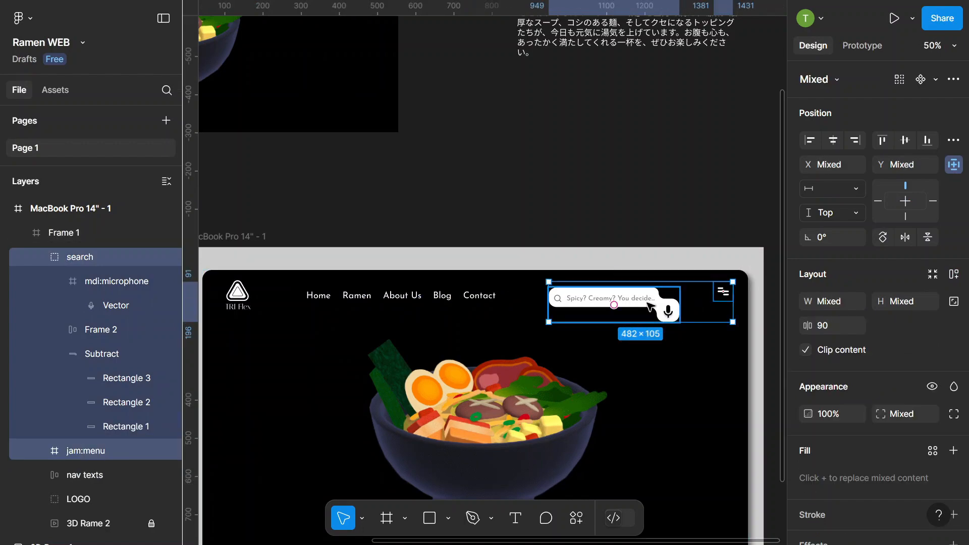
left_click(500, 307, "shift")
left_click(270, 304)
left_click(437, 220)
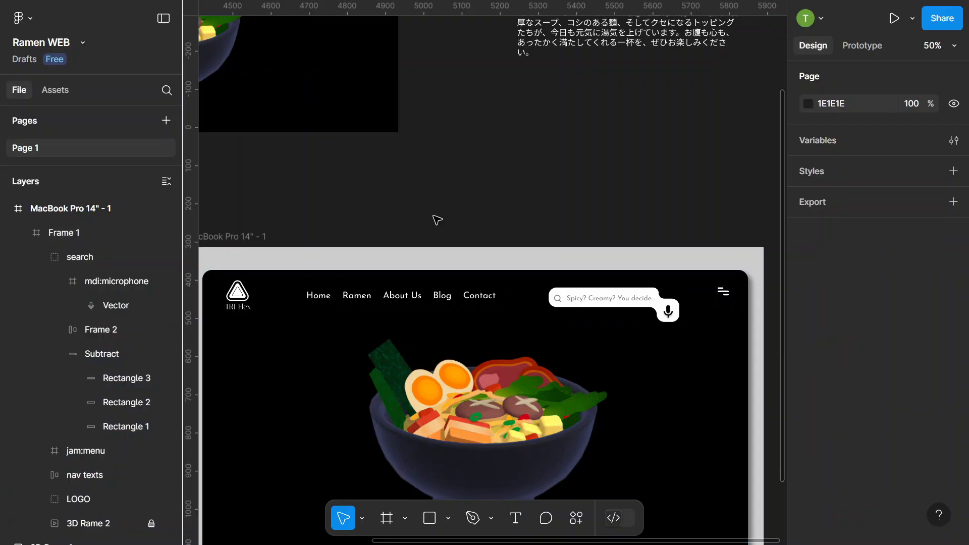
Align the logo, navigation links, search group and menu icon on their vertical centres.
left_click(237, 293)
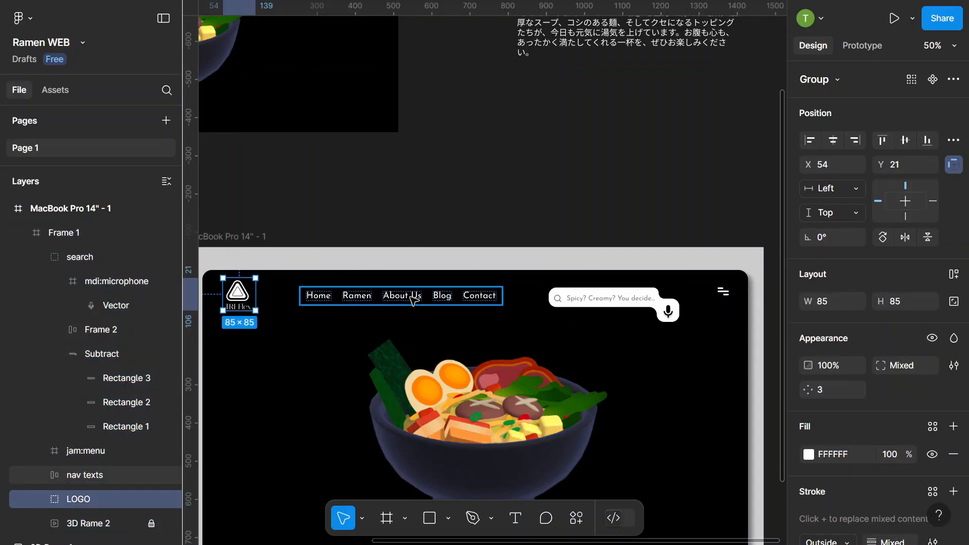
left_click(407, 296, "shift")
left_click(605, 298, "shift")
left_click(721, 298, "shift")
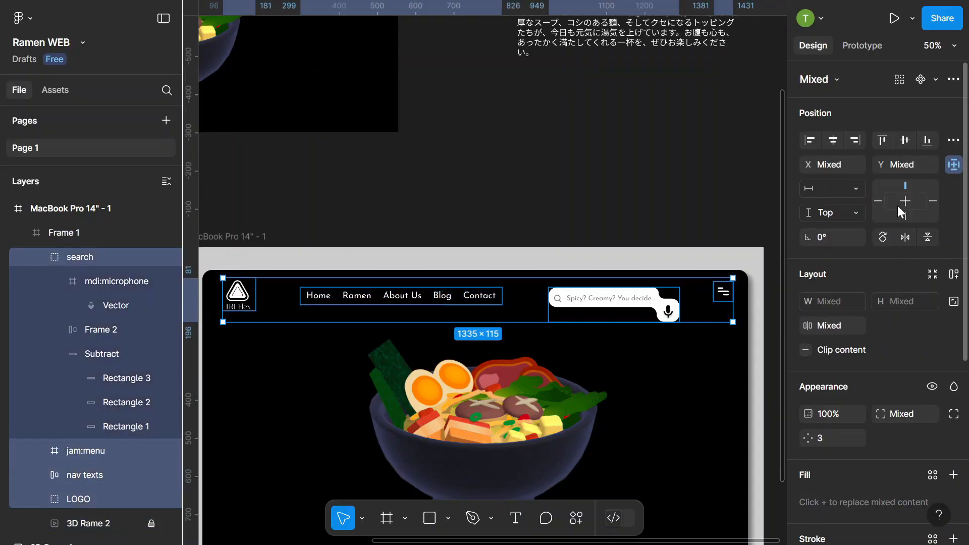
left_click(904, 141)
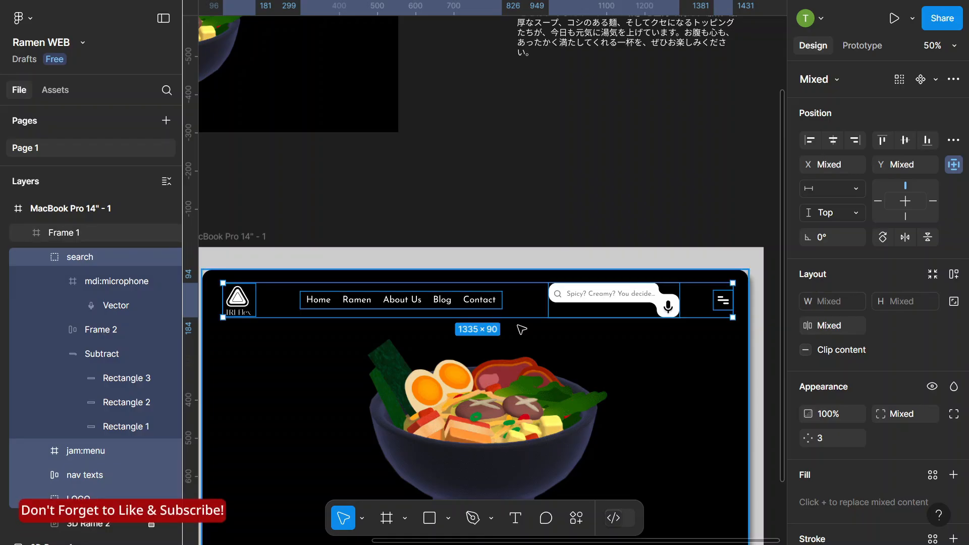
Try to align the logo, navigation links, search group and menu icon along their top edges.
left_click(883, 140)
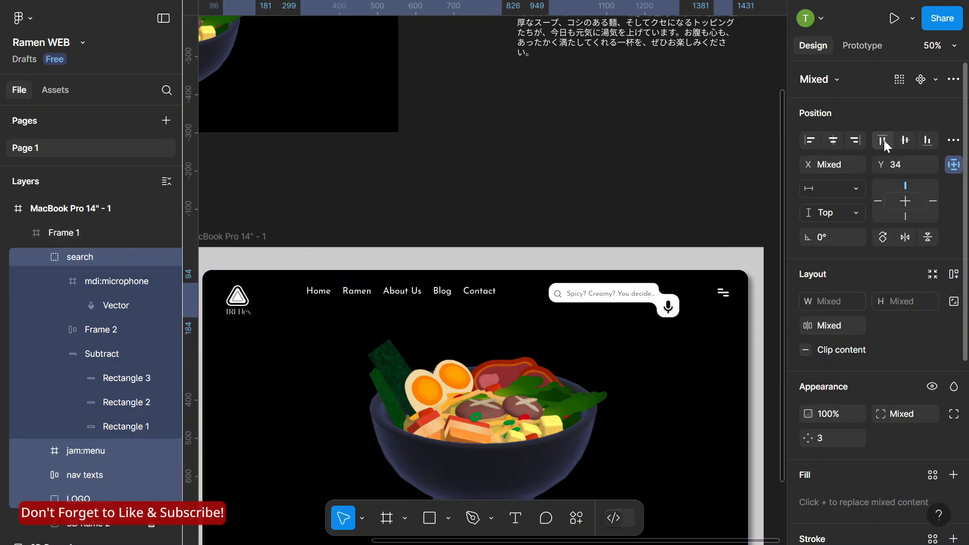
left_click(833, 144)
key("ctrl+z")
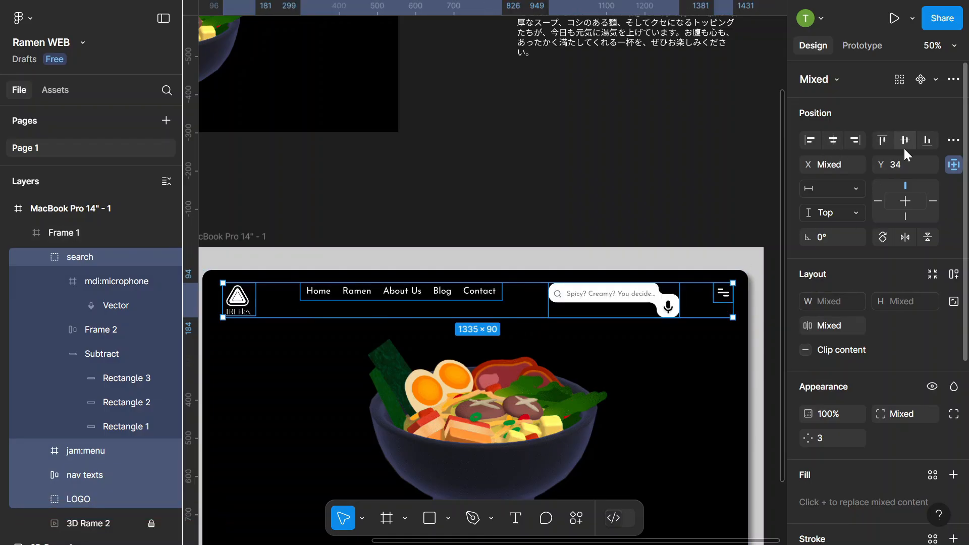
key("ctrl+z")
left_click(618, 174)
scroll(535, 314, "up", 3)
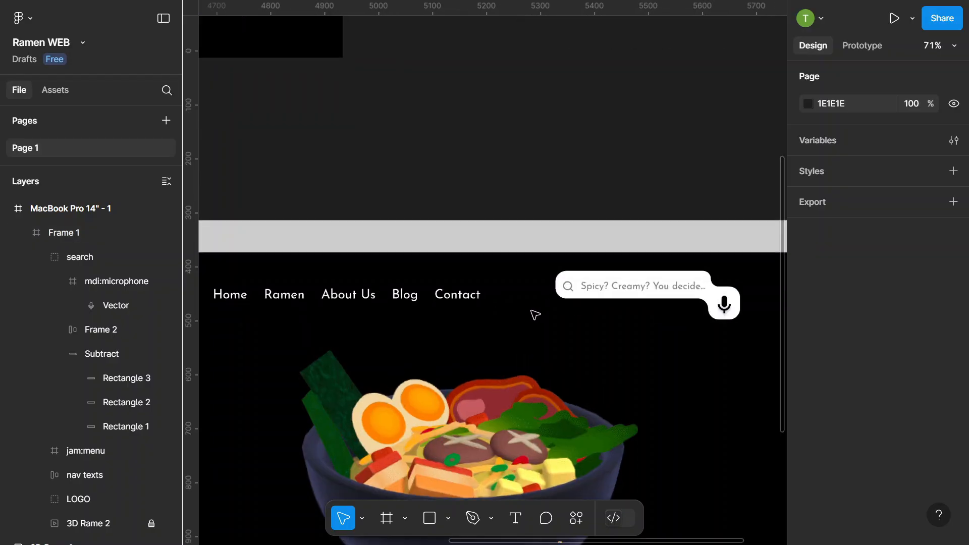
scroll(535, 315, "down", 3)
left_click(613, 303)
scroll(613, 303, "up", 1)
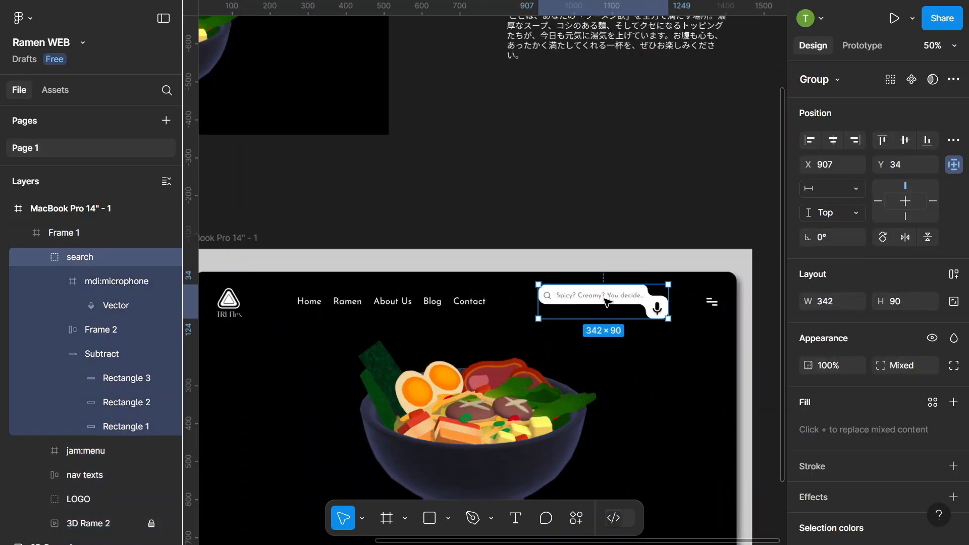
left_click(647, 220)
scroll(647, 220, "down", 1)
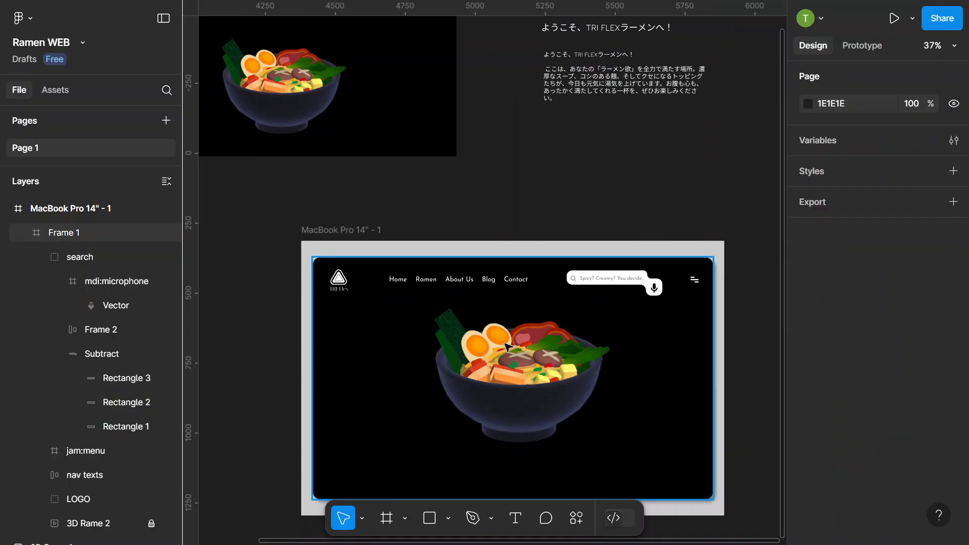
Move the Japanese welcome paragraph into the landing page below the bowl's right side, to about X 820, Y 662.
scroll(545, 242, "down", 1)
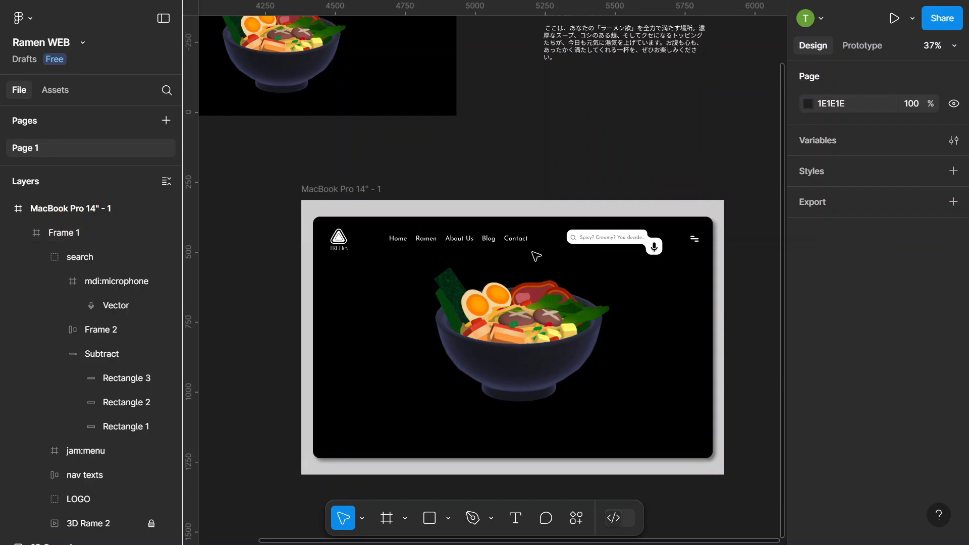
left_click(587, 60)
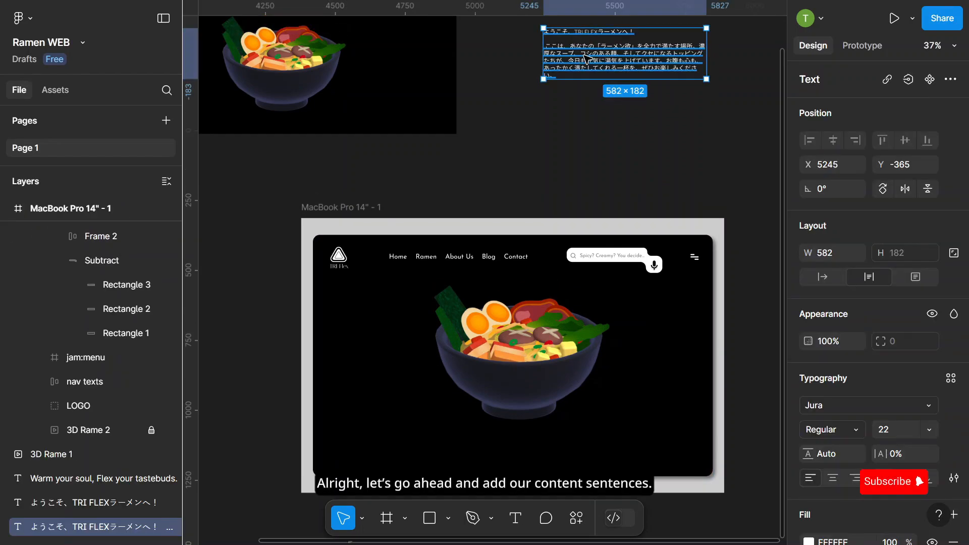
left_click_drag(587, 60, 583, 432)
scroll(661, 434, "up", 2)
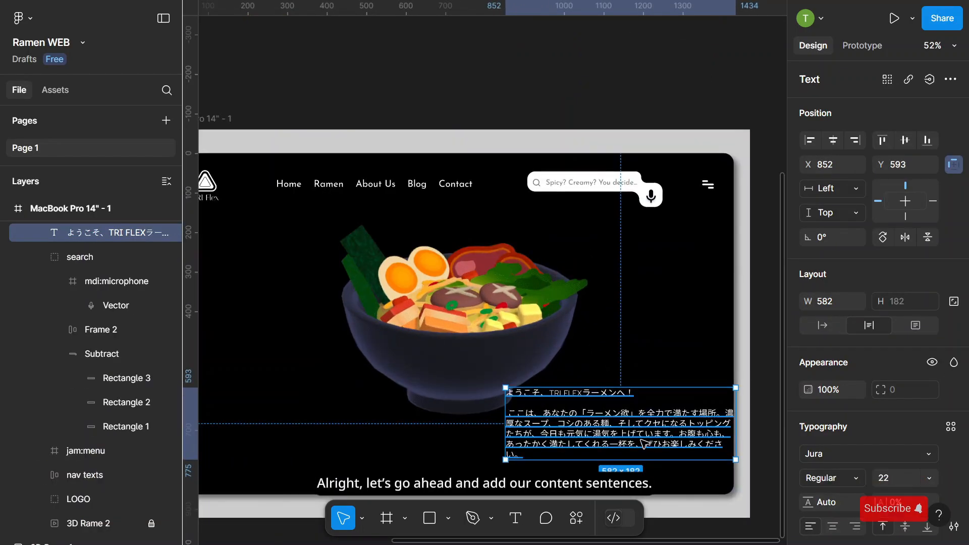
left_click_drag(646, 438, 636, 462)
Move the "Warm your soul, Flex your tastebuds." heading into the page's lower-left area at X 60, Y 620.
scroll(616, 435, "down", 4)
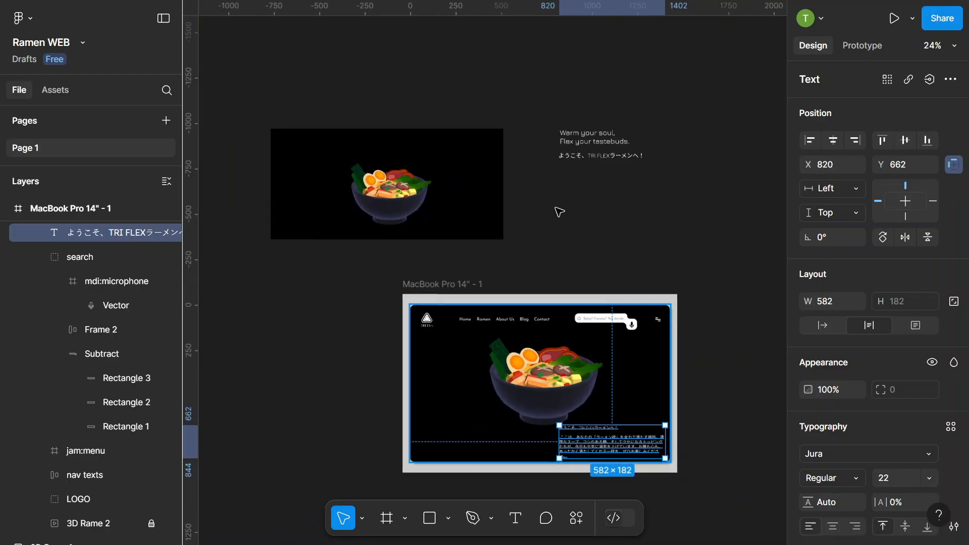
left_click(557, 210)
left_click_drag(596, 136, 446, 418)
scroll(452, 437, "up", 4)
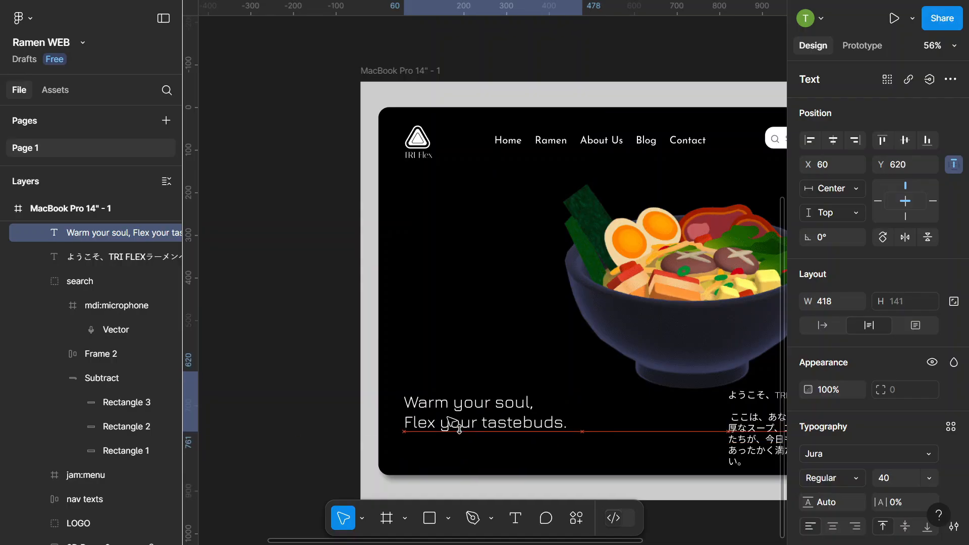
left_click(322, 394)
Add the text "Hungry Yet?" below the tastebuds heading and set its font size to 24.
scroll(460, 471, "up", 5)
key("t")
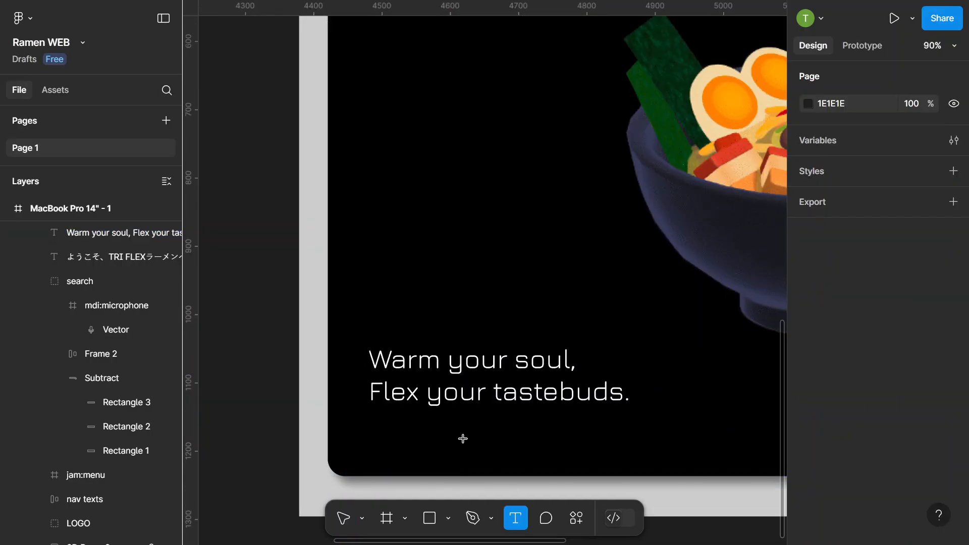
left_click(461, 437)
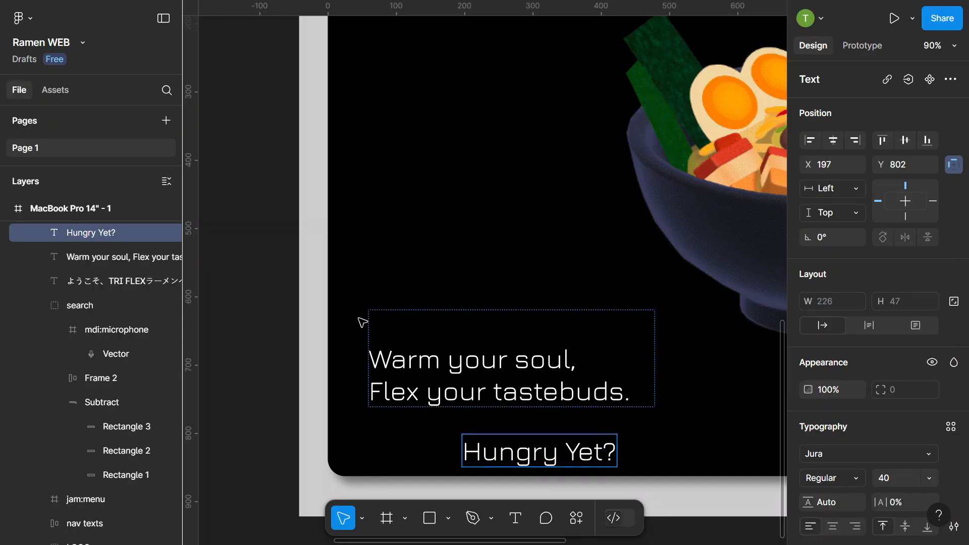
left_click(928, 478)
left_click(905, 369)
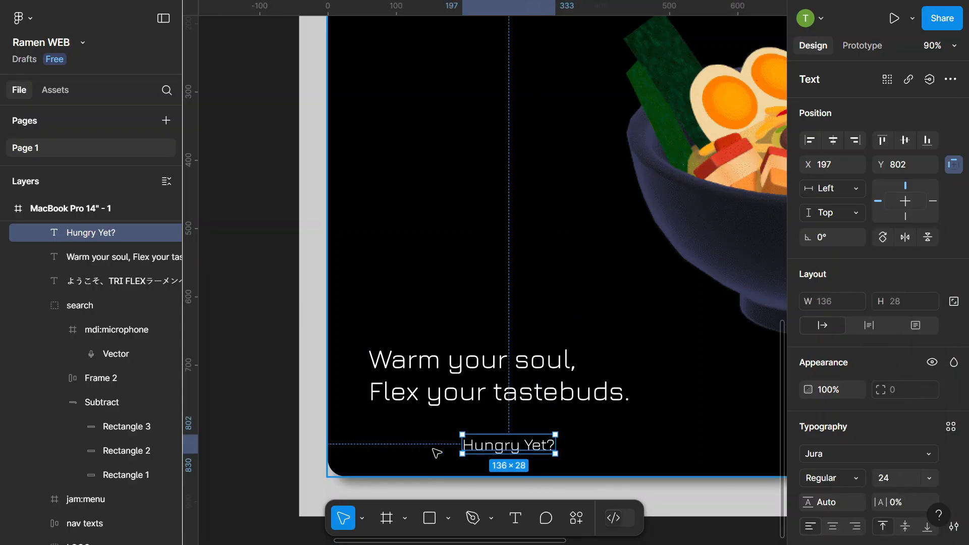
Wrap the "Hungry Yet?" text in an auto layout frame and give the frame a white FFFFFF stroke.
key("shift+a")
scroll(861, 452, "down", 3)
left_click(953, 378)
left_click(808, 406)
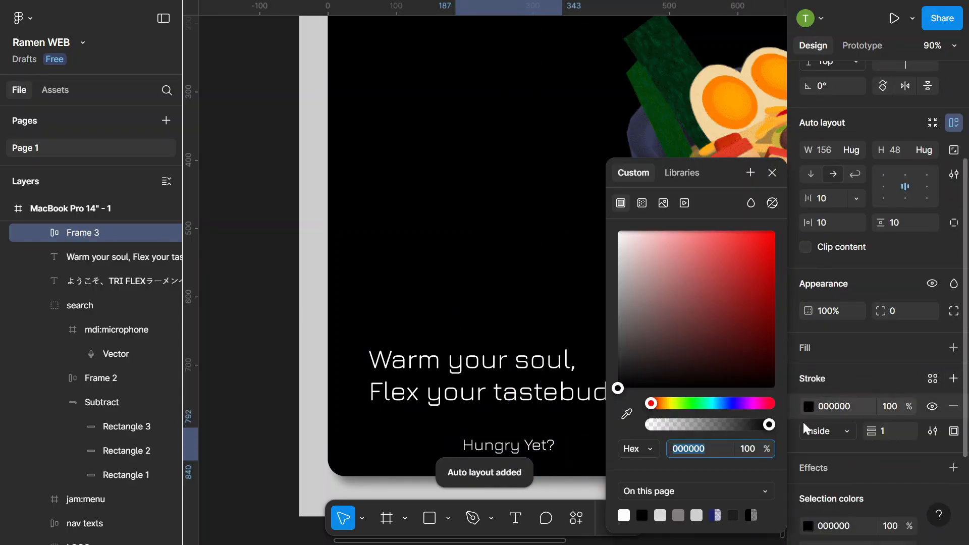
left_click(792, 396)
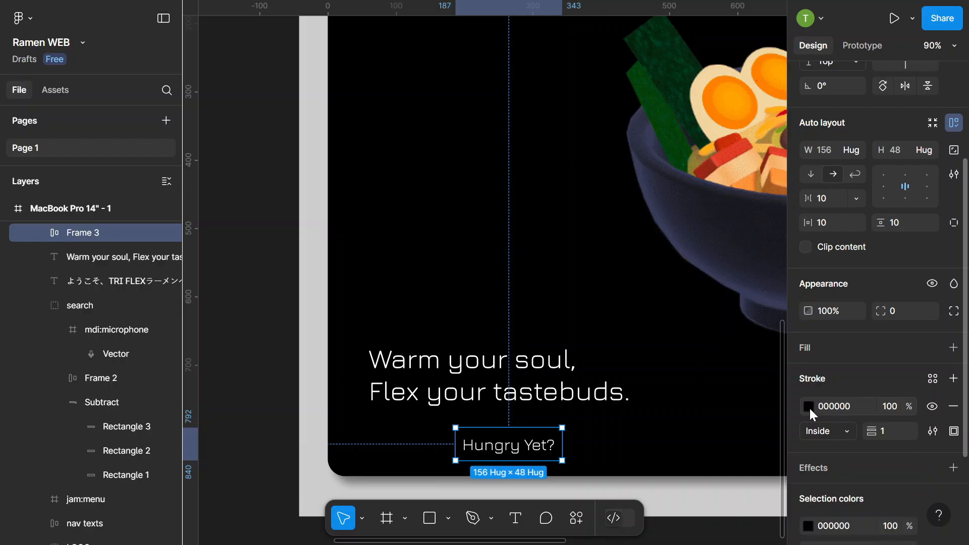
left_click(810, 406)
left_click_drag(626, 232, 573, 210)
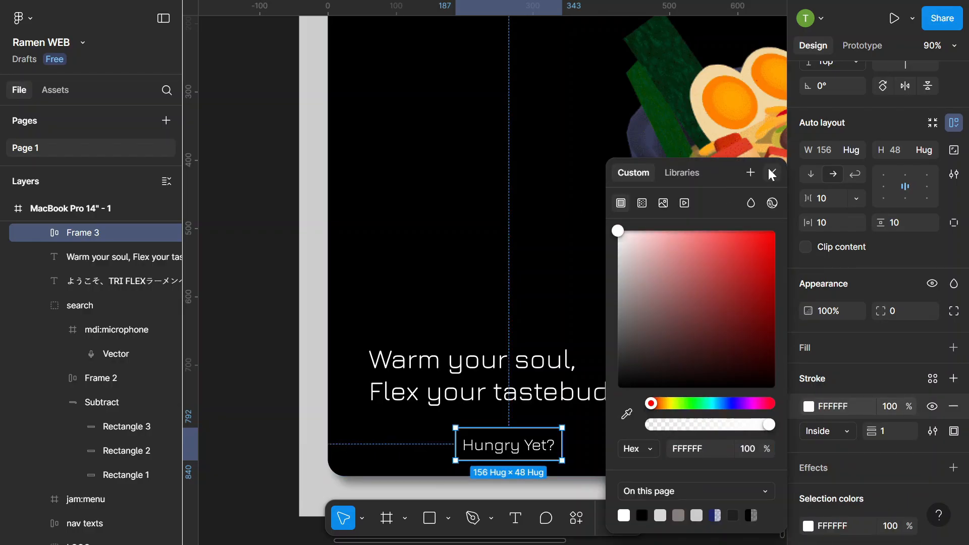
left_click(770, 171)
Set the corner radius of the "Hungry Yet?" button frame to 20.
left_click(902, 308)
type("20")
key("Return")
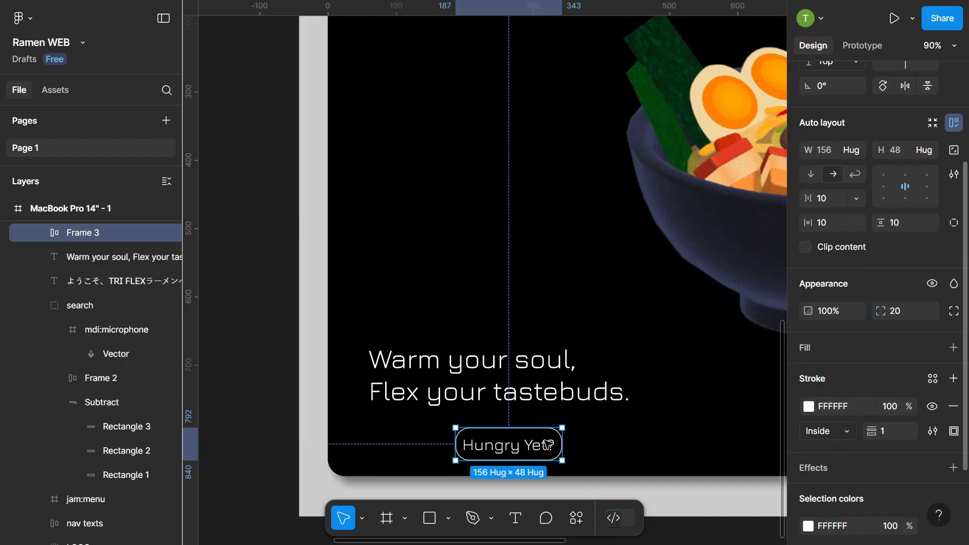
Move the "Hungry Yet?" button to X 60, Y 791, flush with the heading's left edge.
scroll(500, 451, "up", 2)
left_click_drag(500, 451, 419, 451)
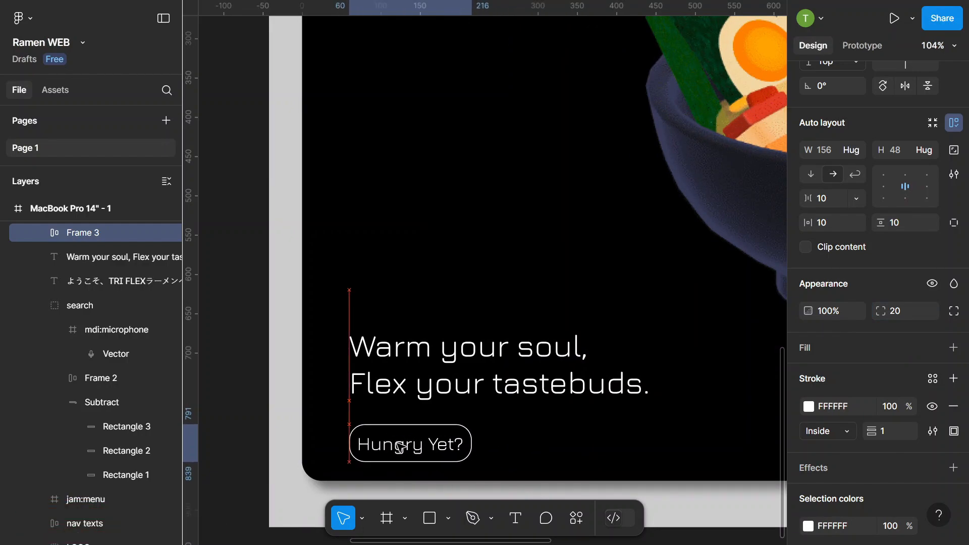
scroll(381, 438, "down", 5)
left_click(280, 410)
Set the font size of the "Hungry Yet?" button text to 18.
scroll(295, 398, "down", 3)
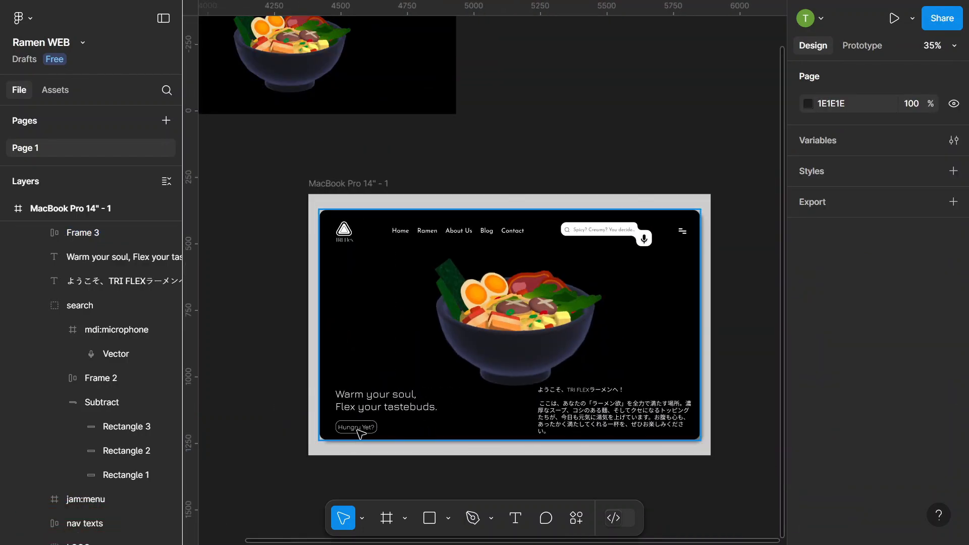
left_click(352, 433)
double_click(349, 432)
scroll(350, 432, "up", 6)
double_click(351, 424)
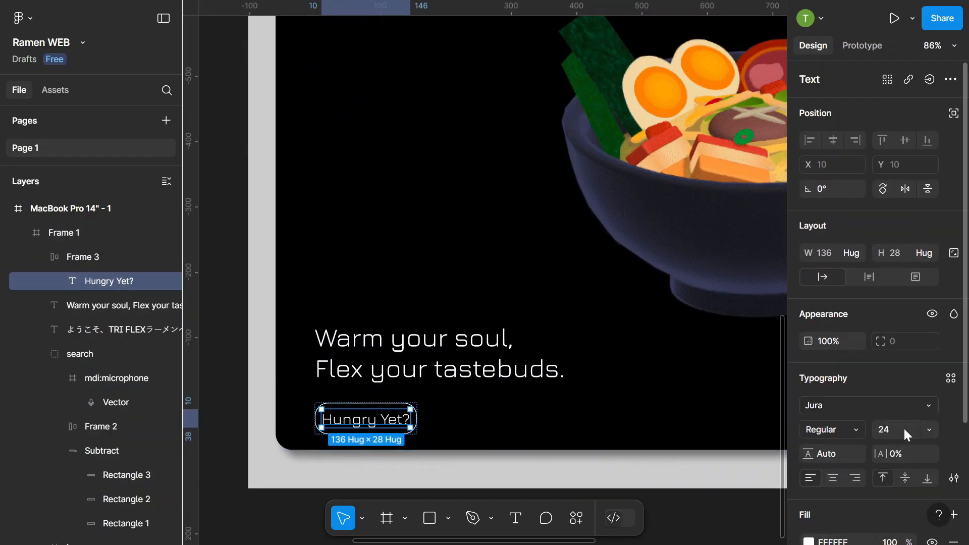
type("8")
key("Return")
scroll(349, 420, "up", 6)
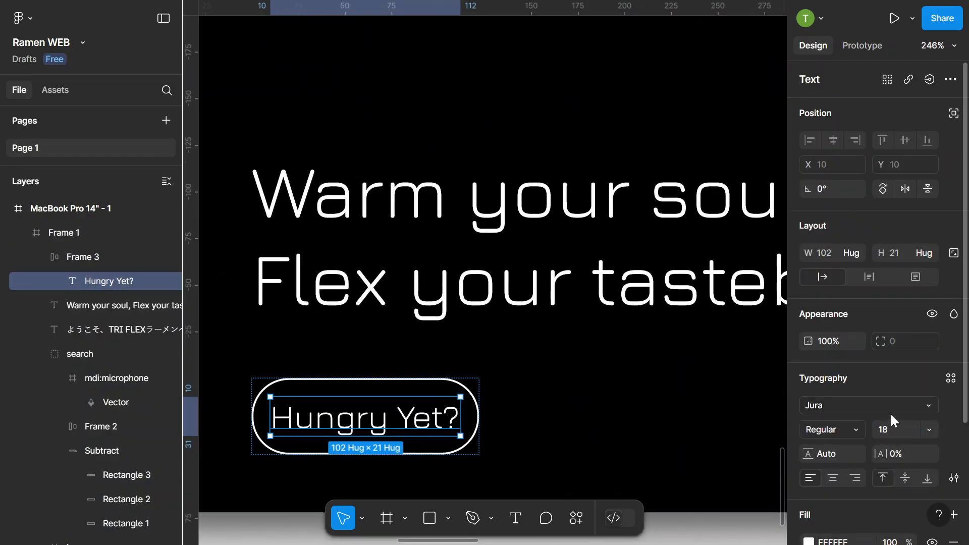
Set the "Hungry Yet?" button's vertical padding to 5 and its horizontal padding to 15.
double_click(447, 421)
left_click(906, 374)
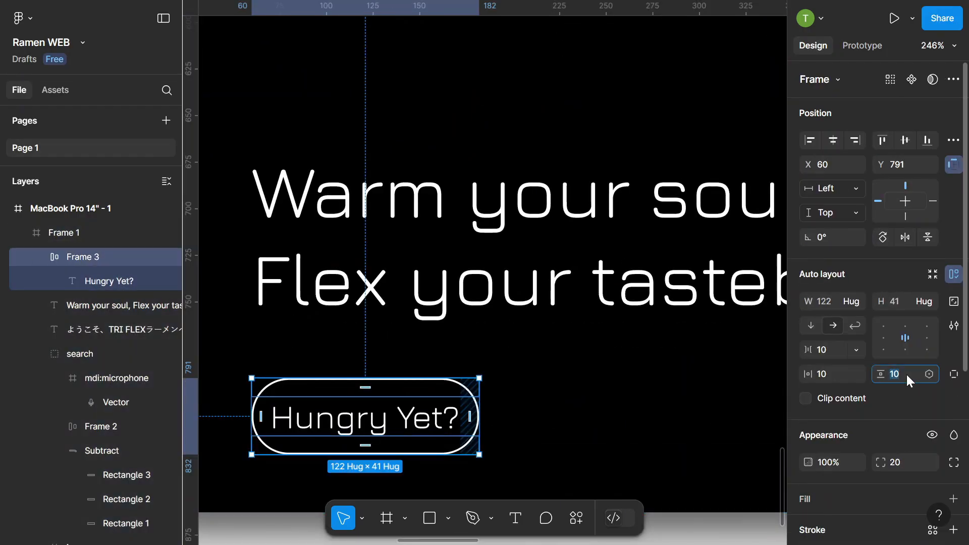
type("5")
key("Return")
left_click(820, 373)
type("15")
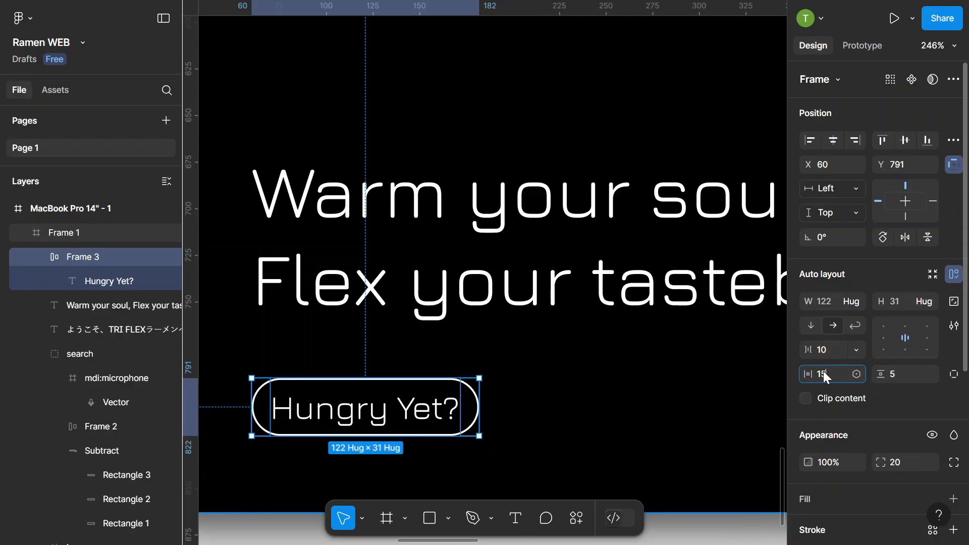
key("Return")
scroll(500, 397, "down", 6)
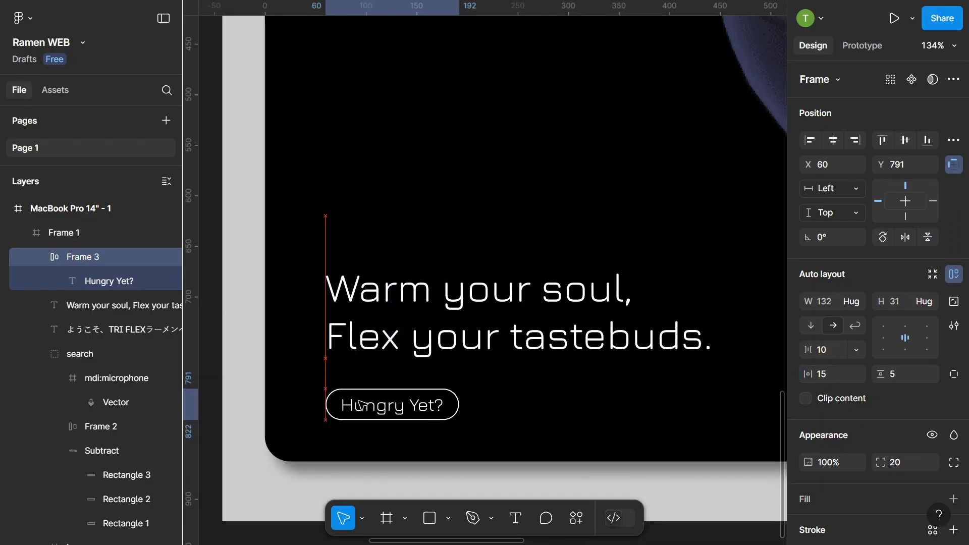
left_click(263, 404)
Move the standalone Japanese welcome title into the page below the logo, to about X 48, Y 199.
scroll(393, 365, "down", 5)
scroll(382, 360, "up", 2)
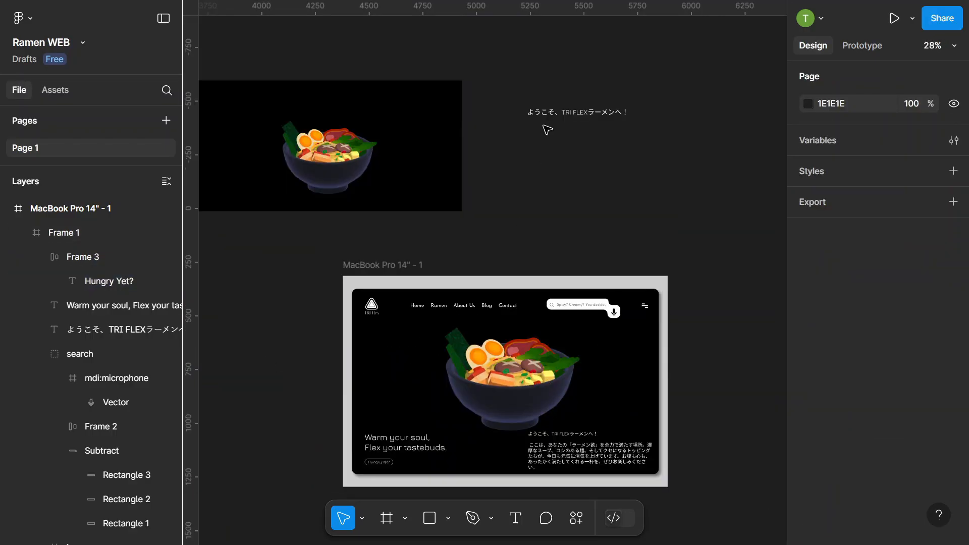
left_click(556, 113)
left_click_drag(573, 112, 344, 338)
scroll(509, 342, "up", 2)
scroll(509, 342, "up", 2)
scroll(503, 313, "down", 2)
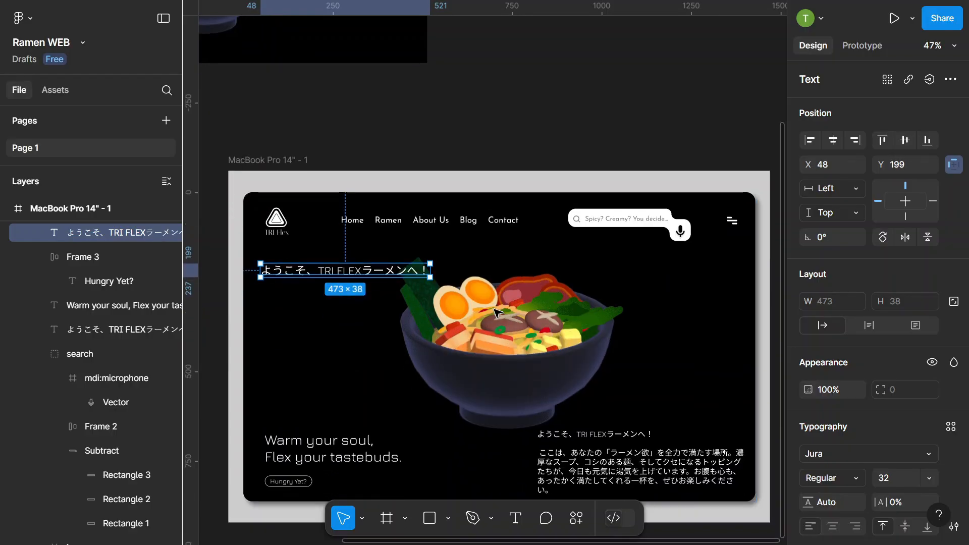
scroll(484, 260, "down", 3)
left_click(535, 166)
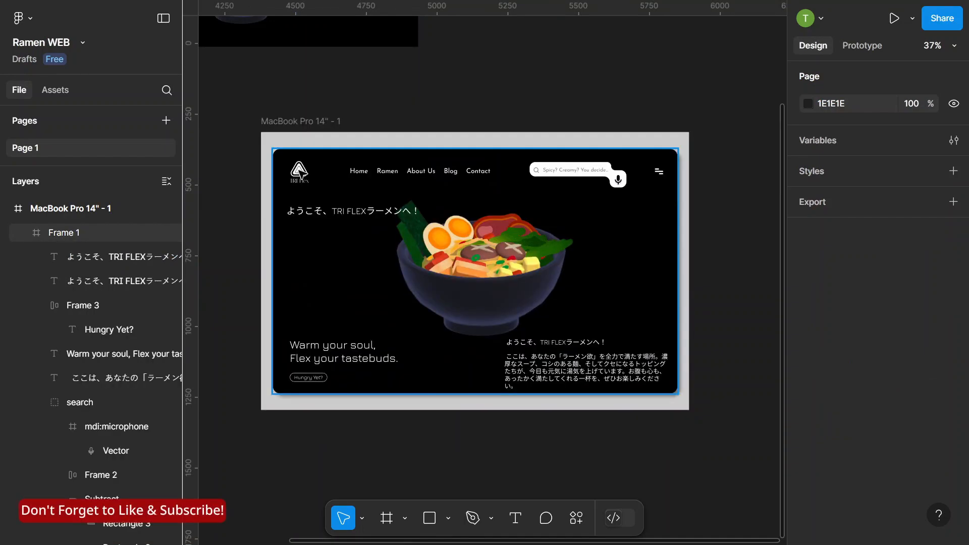
double_click(299, 172)
left_click(407, 173, "shift")
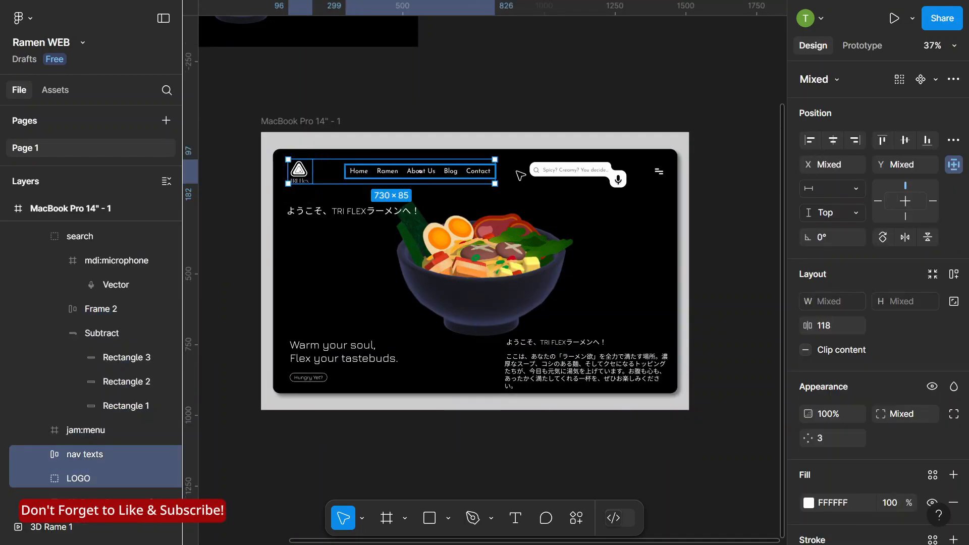
left_click(573, 171, "shift")
left_click(660, 173, "shift")
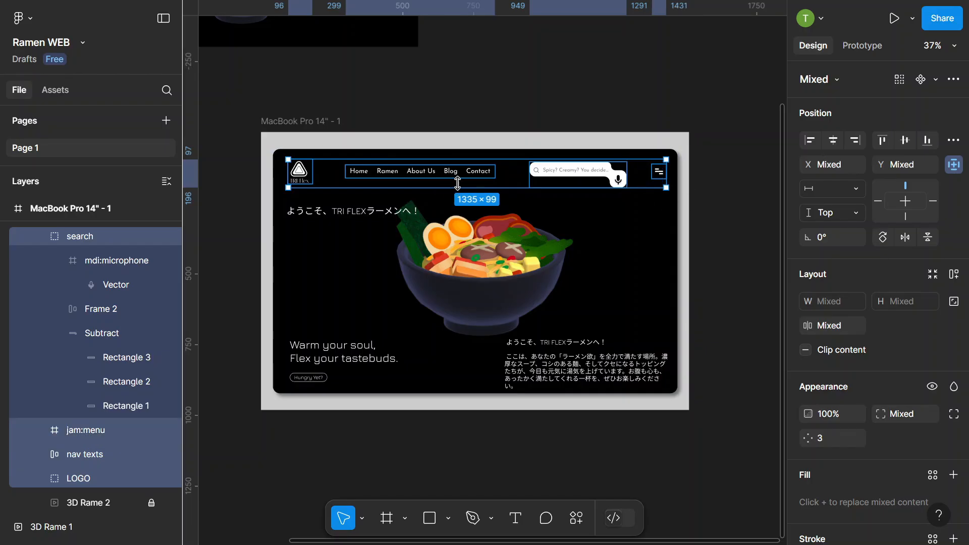
scroll(631, 177, "up", 1)
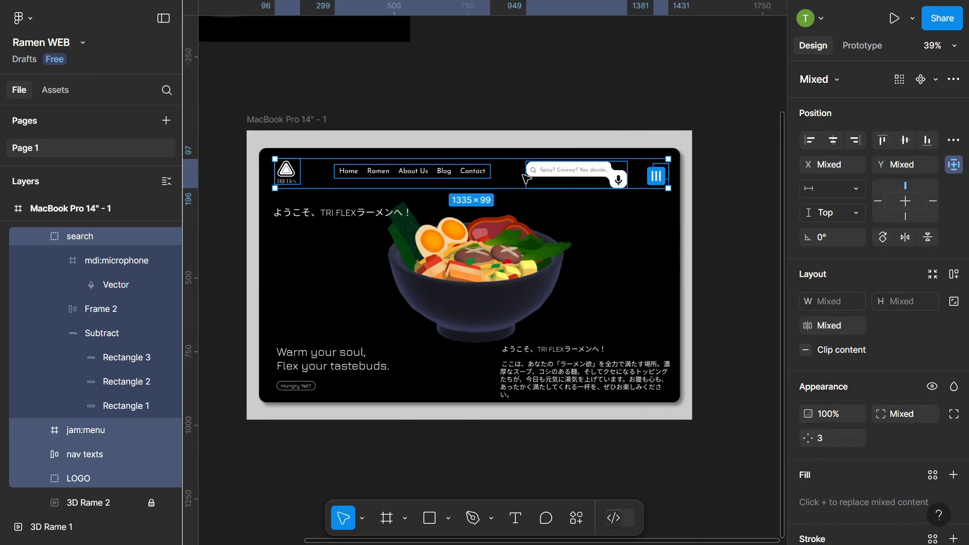
left_click(506, 112)
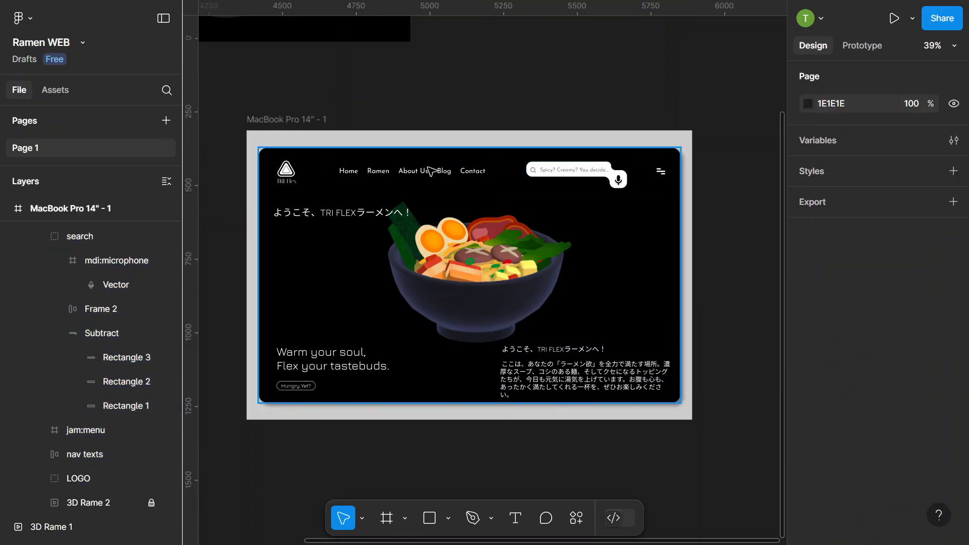
Duplicate the MacBook Pro 14" - 1 frame and move the copy farther right, to about X 6080, Y 314.
scroll(418, 197, "down", 3)
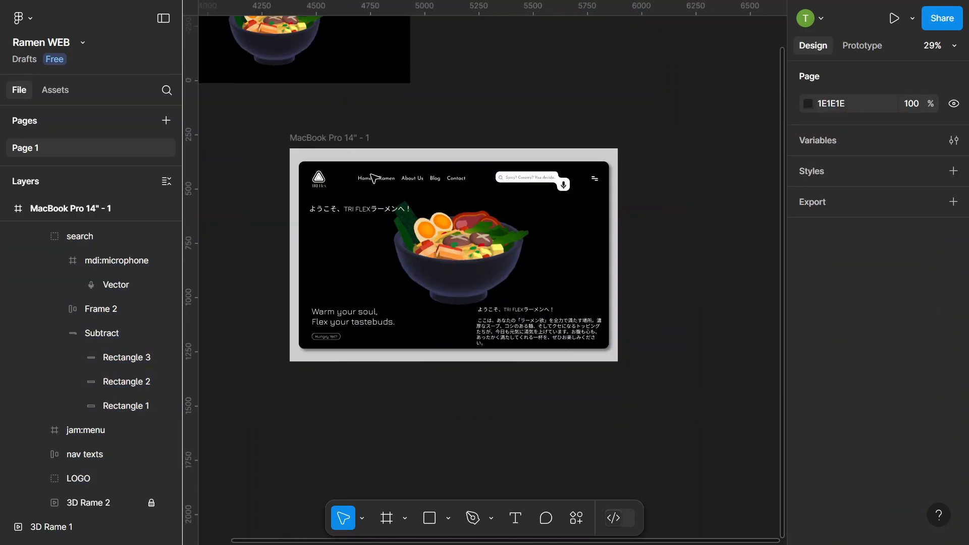
left_click(333, 140)
key("ctrl+d")
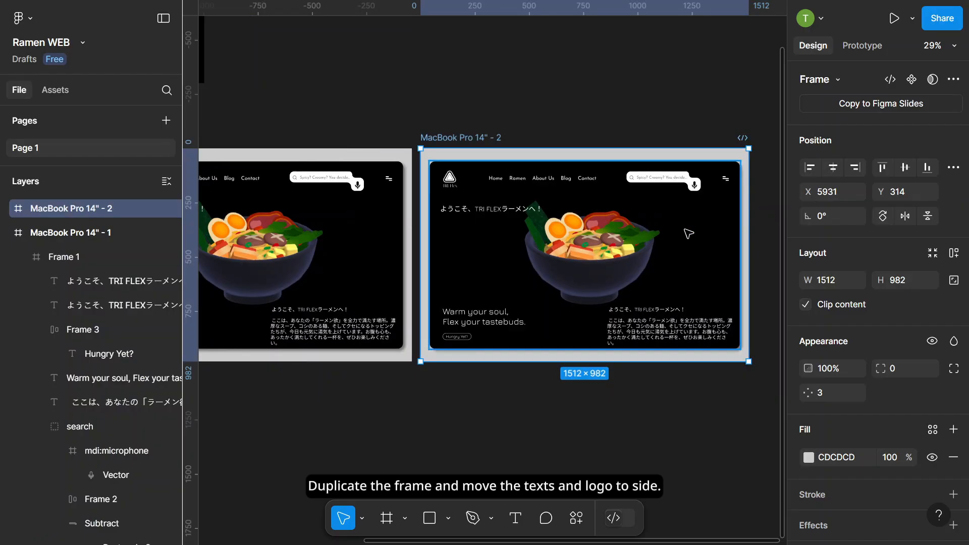
scroll(676, 229, "down", 1)
left_click_drag(670, 229, 699, 232)
scroll(650, 209, "down", 2)
scroll(323, 204, "up", 2)
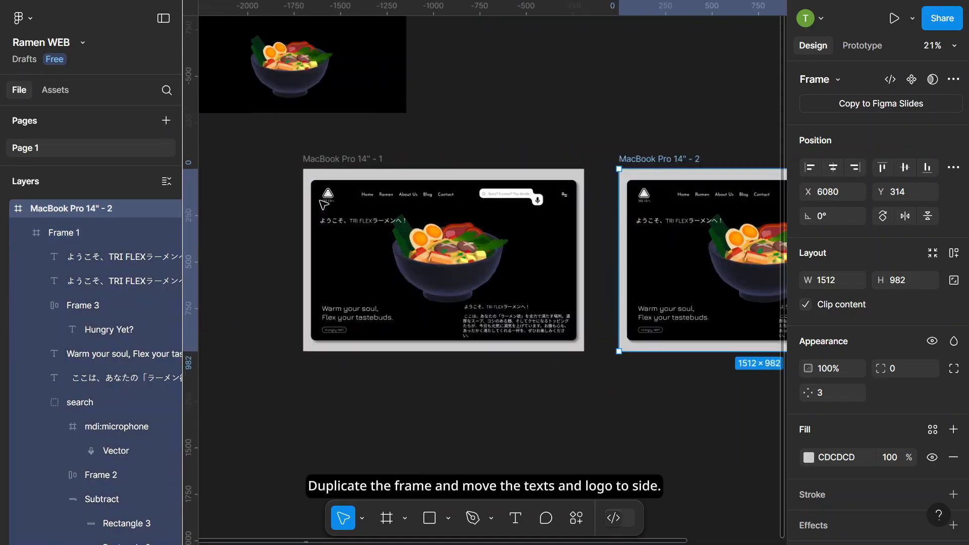
scroll(323, 204, "up", 4)
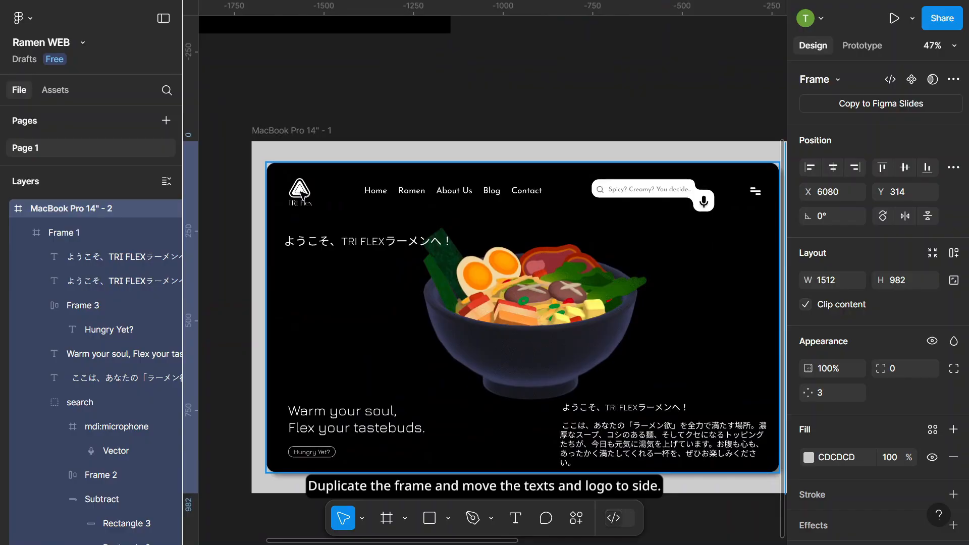
In the MacBook Pro 14" - 1 frame, move the logo off the black page's left edge and the menu icon off its right edge.
left_click(301, 193)
left_click_drag(302, 194, 260, 193)
scroll(360, 239, "down", 2)
left_click(695, 202)
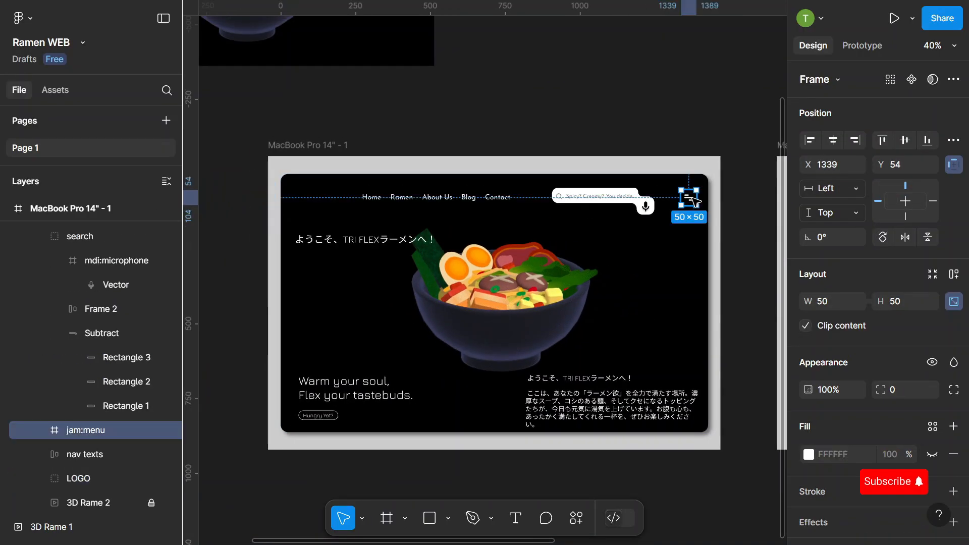
left_click_drag(695, 202, 724, 202)
Move the search group straight up out of the black page, to about Y -124.
left_click(629, 205)
key("shift+Up")
key("shift+Up")
key("shift+Up")
key("shift+Up")
key("shift+Up")
key("shift+Up")
key("shift+Up")
key("shift+Up")
key("shift+Up")
key("shift+Up")
key("shift+Up")
key("shift+Up")
key("shift+Up")
key("shift+Up")
key("shift+Up")
key("shift+Up")
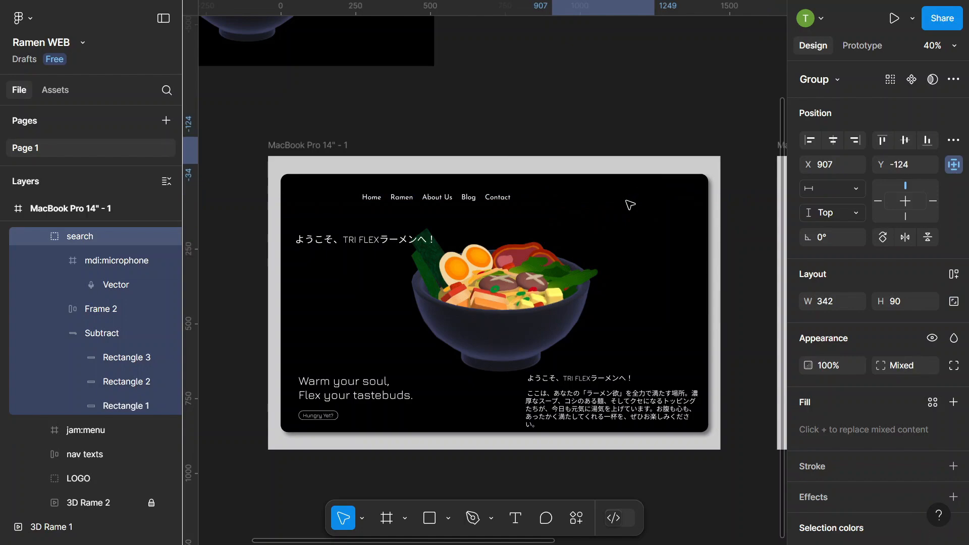
Move the nav texts straight up out of the black page, to about Y -113.
left_click(463, 198)
key("shift+Up")
key("shift+Up")
key("shift+Up")
key("shift+Up")
key("shift+Up")
key("shift+Up")
key("shift+Up")
key("shift+Up")
key("shift+Up")
key("shift+Up")
key("shift+Up")
key("shift+Up")
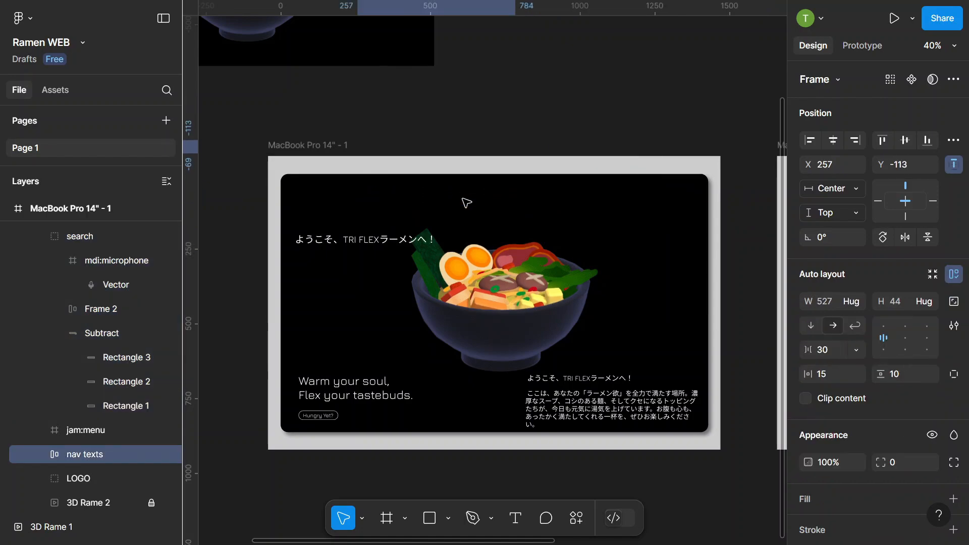
Move the large Japanese welcome title horizontally past the black page's left edge until it is fully out of view.
left_click(380, 242)
key("shift+Left")
key("shift+Left")
key("shift+Left")
key("shift+Left")
key("shift+Left")
key("shift+Left")
key("shift+Left")
key("shift+Left")
key("shift+Left")
key("shift+Left")
key("shift+Left")
key("shift+Left")
key("shift+Left")
key("shift+Left")
key("shift+Left")
key("shift+Left")
key("shift+Left")
key("shift+Left")
key("shift+Left")
key("shift+Left")
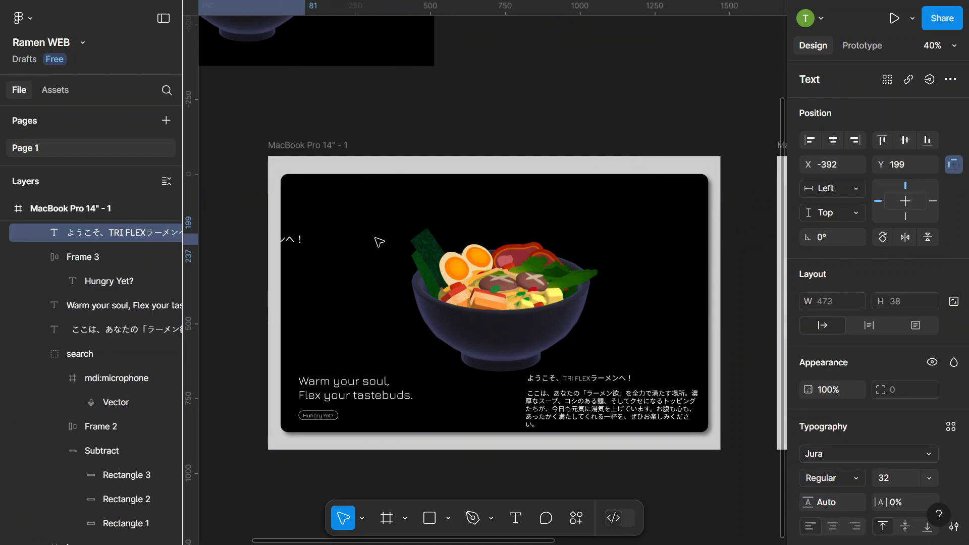
Move the "Warm your soul, Flex your tastebuds." text horizontally out past the black page's left edge.
left_click(348, 379)
key("shift+Left")
key("shift+Left")
key("shift+Left")
key("shift+Left")
key("shift+Left")
key("shift+Left")
key("shift+Left")
key("shift+Left")
key("shift+Left")
key("shift+Left")
key("shift+Left")
key("shift+Left")
key("shift+Left")
key("shift+Left")
key("shift+Left")
key("shift+Left")
key("shift+Left")
key("shift+Left")
key("shift+Left")
key("shift+Left")
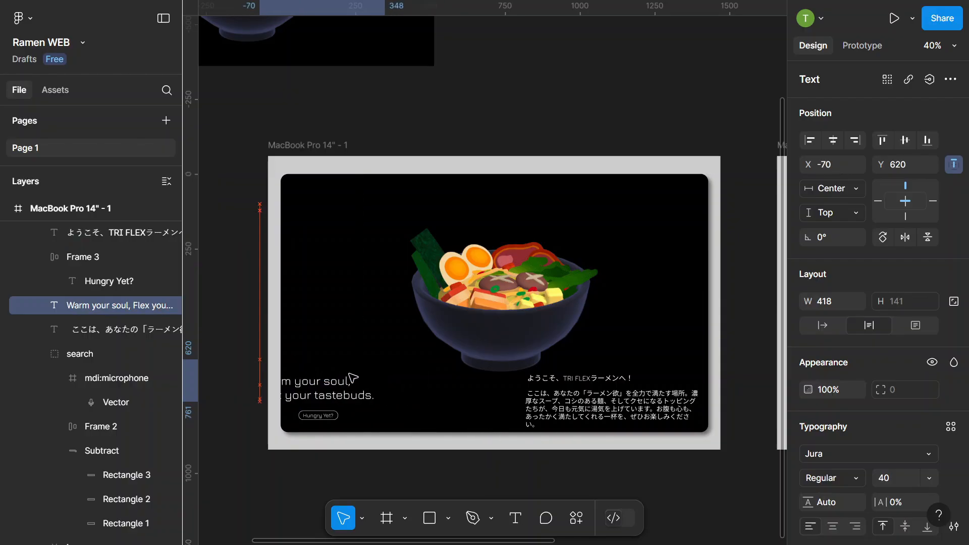
key("shift+Left")
key("shift+Left")
key("shift+Left")
key("shift+Left")
key("shift+Left")
key("shift+Left")
key("shift+Left")
key("shift+Left")
Move the "Hungry Yet?" button straight down past the black page's bottom edge.
left_click(318, 416)
key("shift+Down")
key("shift+Down")
key("shift+Down")
key("shift+Down")
key("shift+Down")
key("shift+Down")
key("shift+Down")
key("shift+Down")
key("shift+Down")
key("shift+Down")
key("shift+Down")
key("shift+Down")
key("shift+Down")
key("shift+Down")
key("shift+Down")
key("shift+Down")
key("shift+Down")
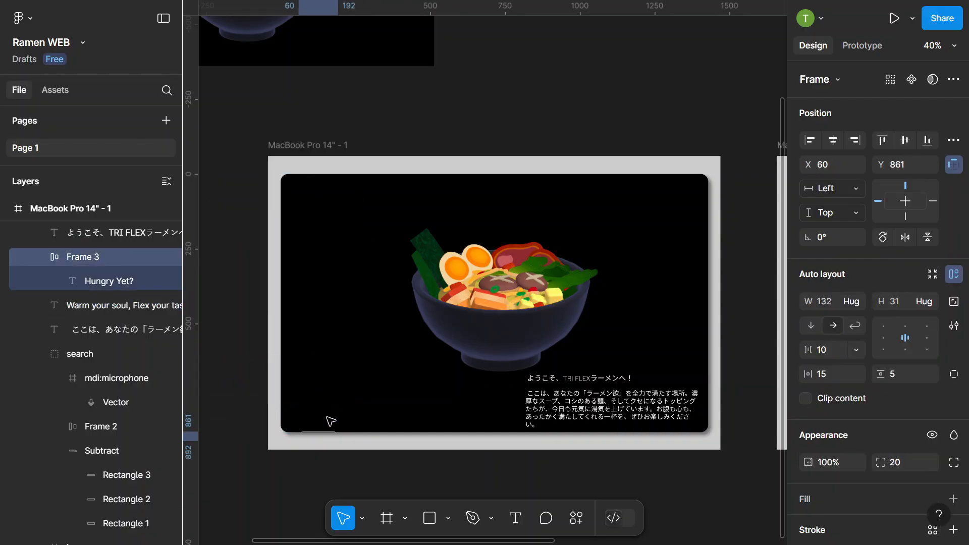
Move the smaller Japanese heading and the Japanese paragraph out past the black page's right edge, the paragraph to about X 1608.
scroll(740, 394, "up", 1)
left_click(593, 377)
key("shift+Right")
key("shift+Right")
key("shift+Right")
key("shift+Right")
key("shift+Right")
key("shift+Right")
key("shift+Right")
key("shift+Right")
key("shift+Right")
key("shift+Right")
key("shift+Right")
key("shift+Right")
key("shift+Right")
key("shift+Right")
key("shift+Right")
key("shift+Right")
key("shift+Right")
key("shift+Right")
key("shift+Right")
key("shift+Right")
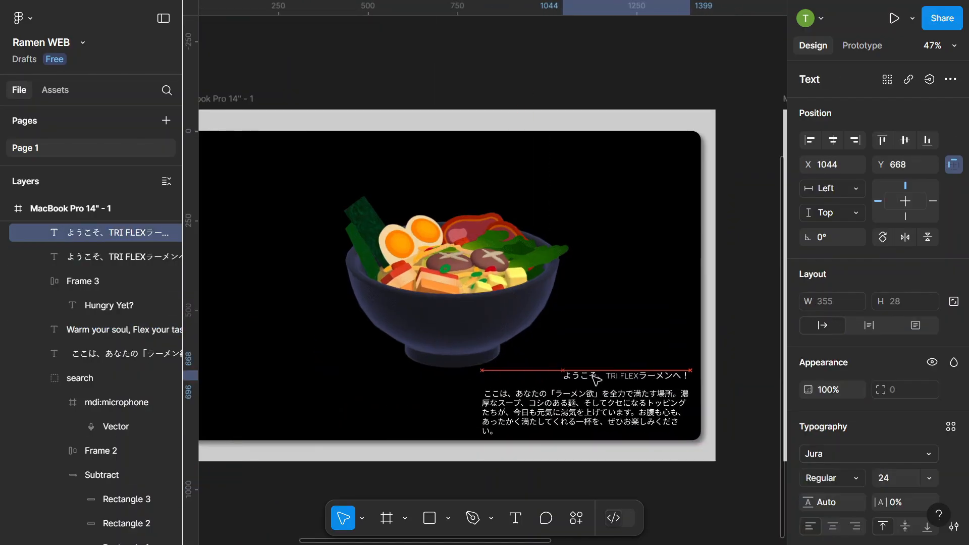
key("shift+Right")
key("shift+Right")
key("shift+Right")
key("shift+Right")
key("shift+Right")
key("shift+Right")
key("shift+Right")
key("shift+Right")
key("shift+Right")
key("shift+Right")
key("shift+Right")
key("shift+Right")
key("shift+Right")
key("shift+Right")
key("shift+Right")
key("shift+Right")
key("shift+Right")
key("shift+Right")
key("shift+Right")
key("shift+Right")
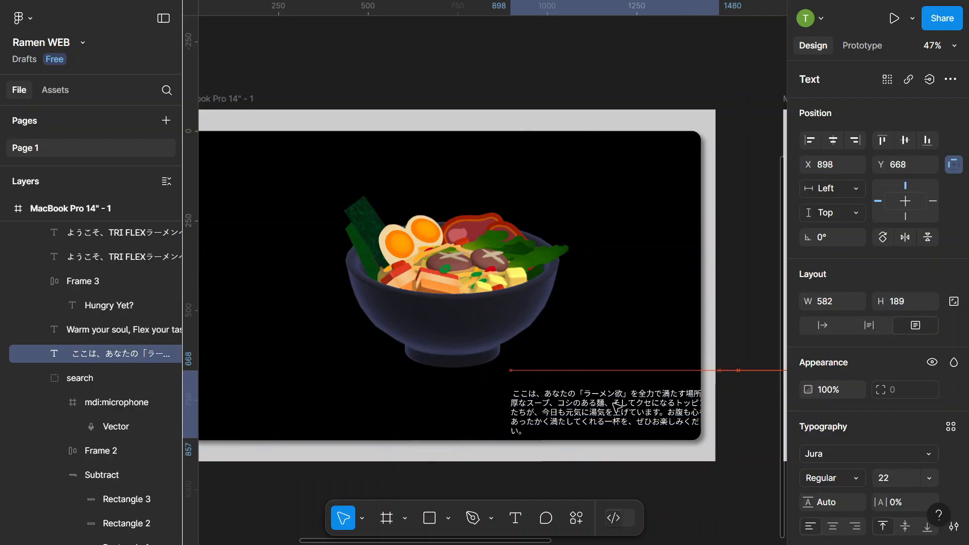
Add a prototype connection from the MacBook Pro 14" - 1 frame to MacBook Pro 14" - 2.
scroll(413, 339, "down", 5)
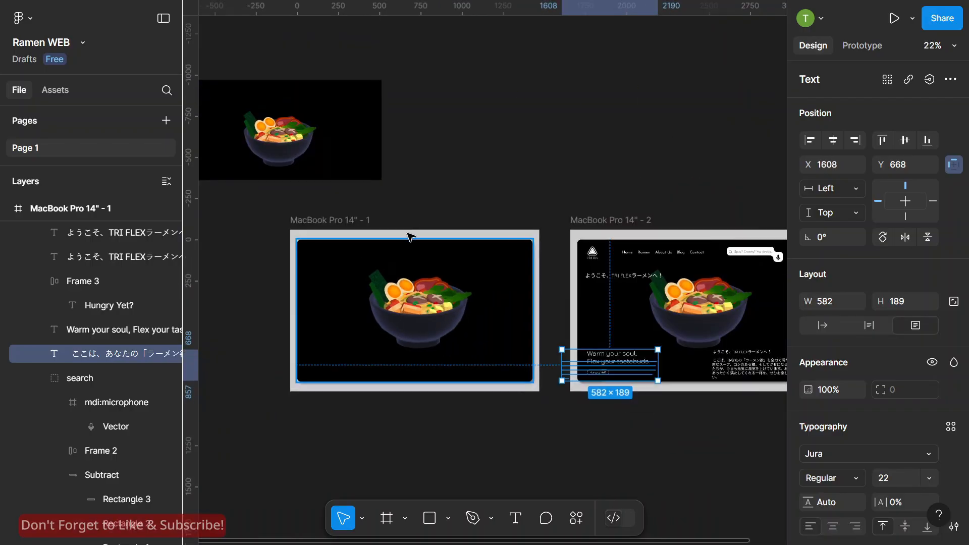
left_click(453, 221)
scroll(568, 238, "up", 1)
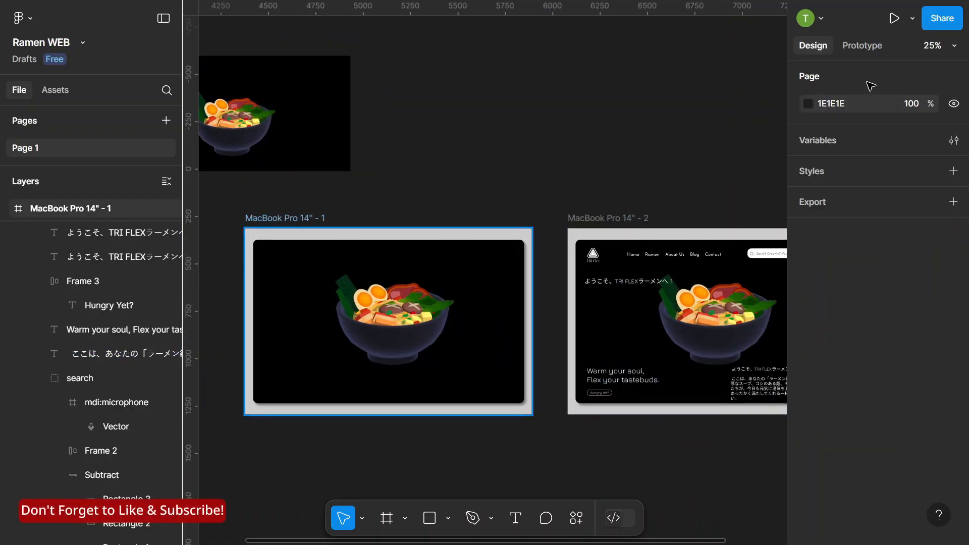
left_click(862, 46)
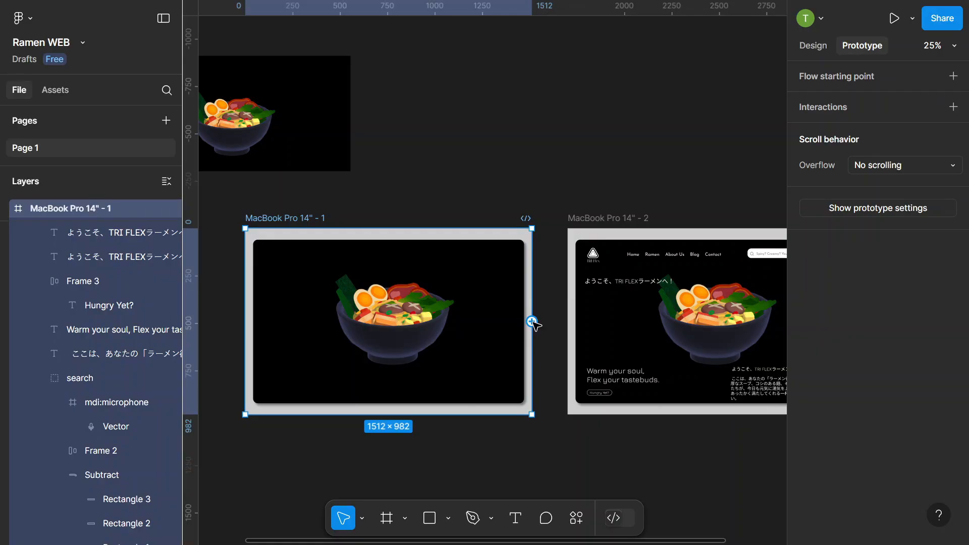
left_click_drag(531, 322, 586, 326)
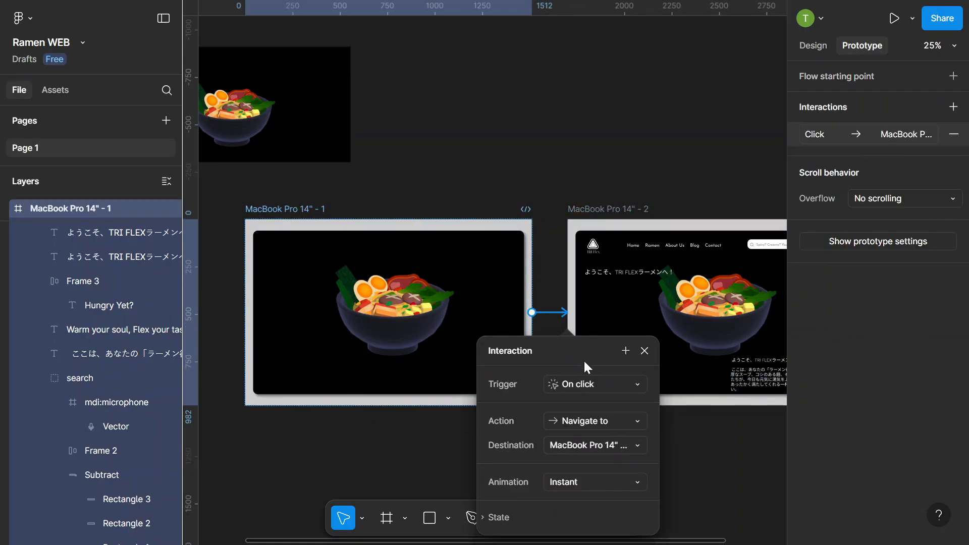
Set the transition between the two MacBook frames to Smart animate with a Gentle curve.
scroll(640, 374, "down", 2)
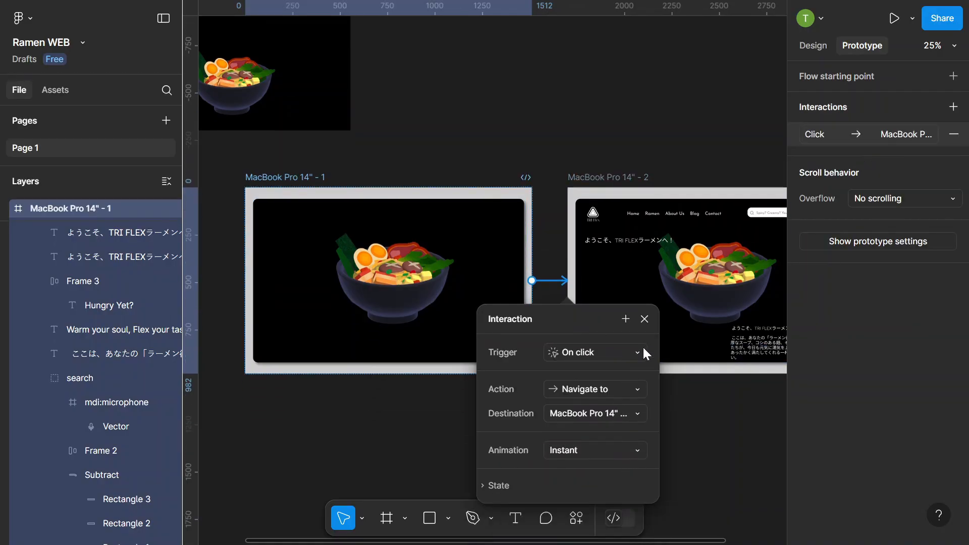
left_click(635, 450)
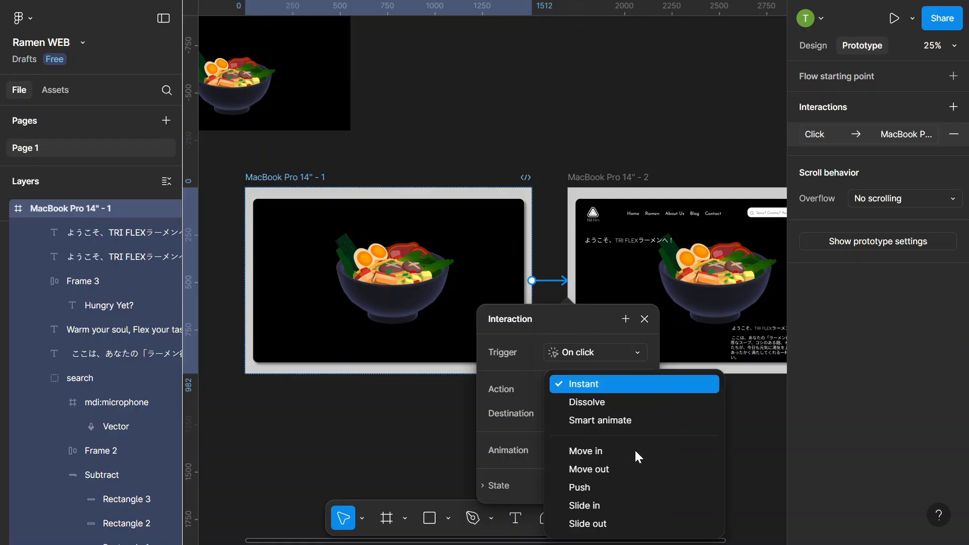
left_click(625, 420)
scroll(612, 454, "down", 2)
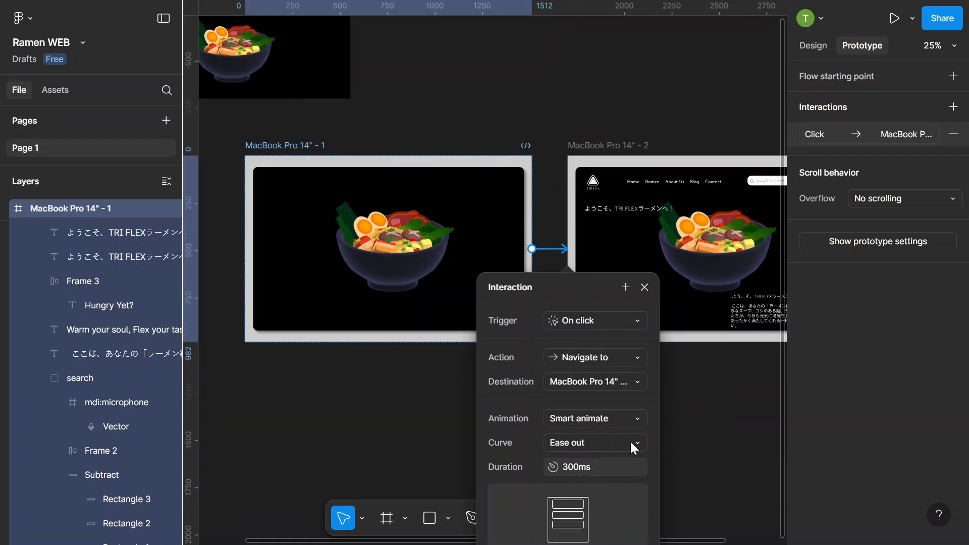
left_click(629, 440)
left_click(619, 456)
Set the transition's duration to 1200 ms and close the interaction settings.
left_click(594, 467)
type("1")
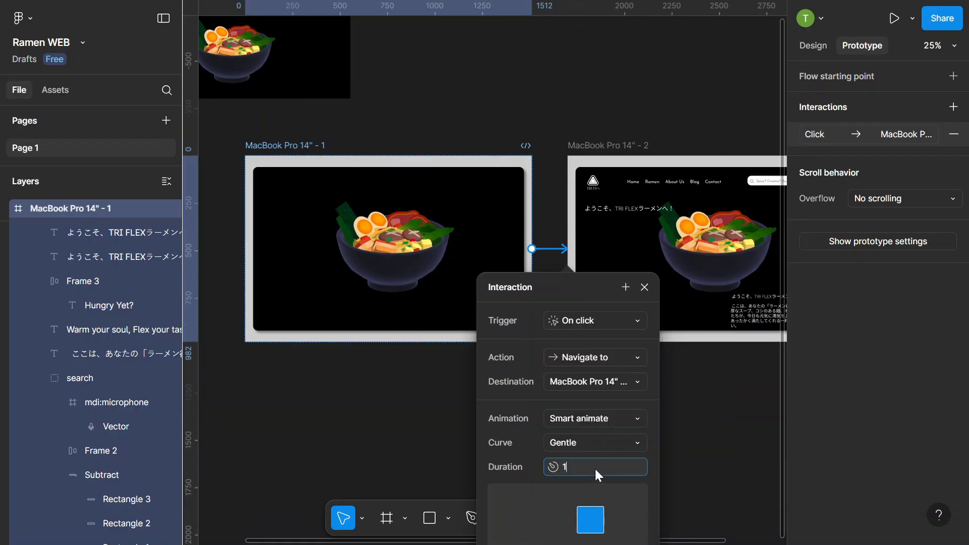
type("200")
key("Return")
left_click(644, 287)
Preview the prototype to check the animated transition between the MacBook frames.
scroll(539, 345, "down", 2)
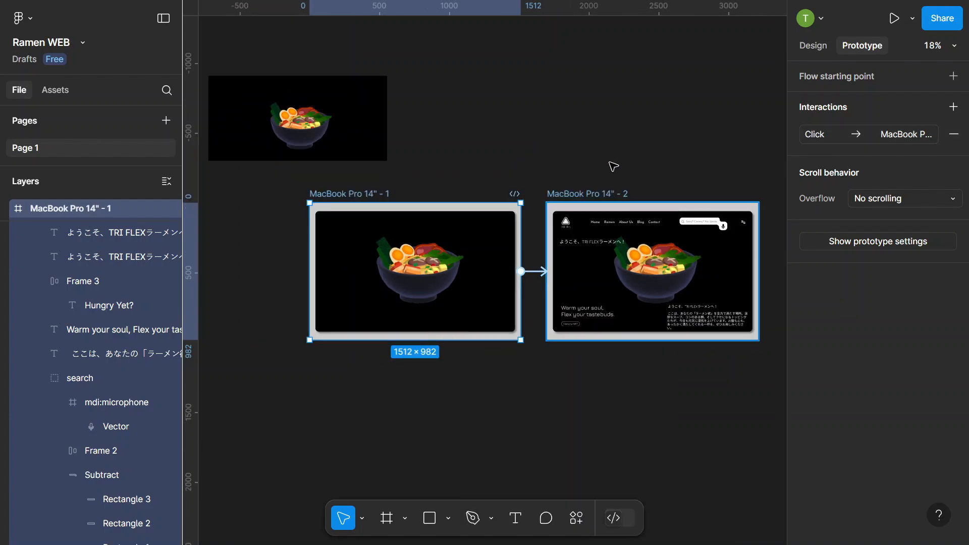
left_click(606, 194)
left_click(895, 21)
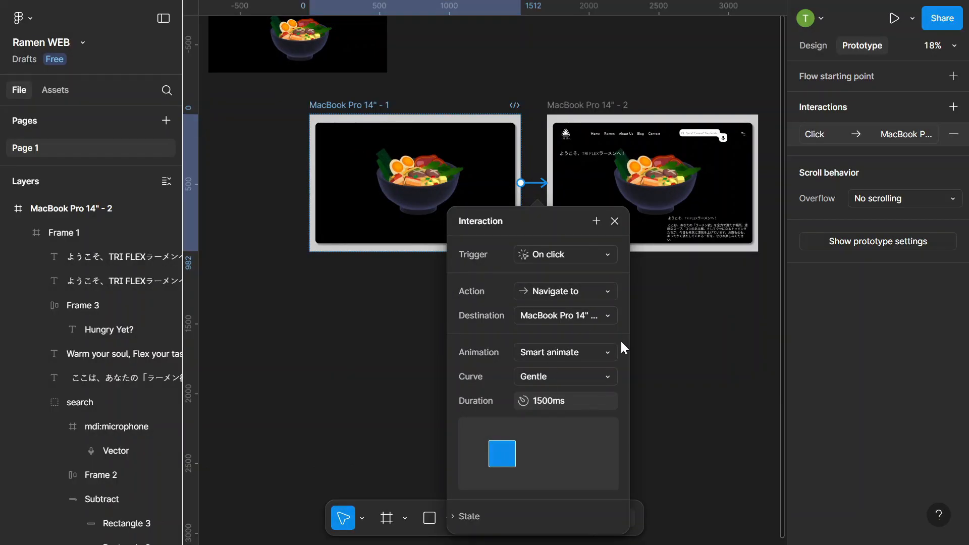
Set the transition's duration to 2500 ms and preview the prototype again.
left_click(536, 406)
key("Return")
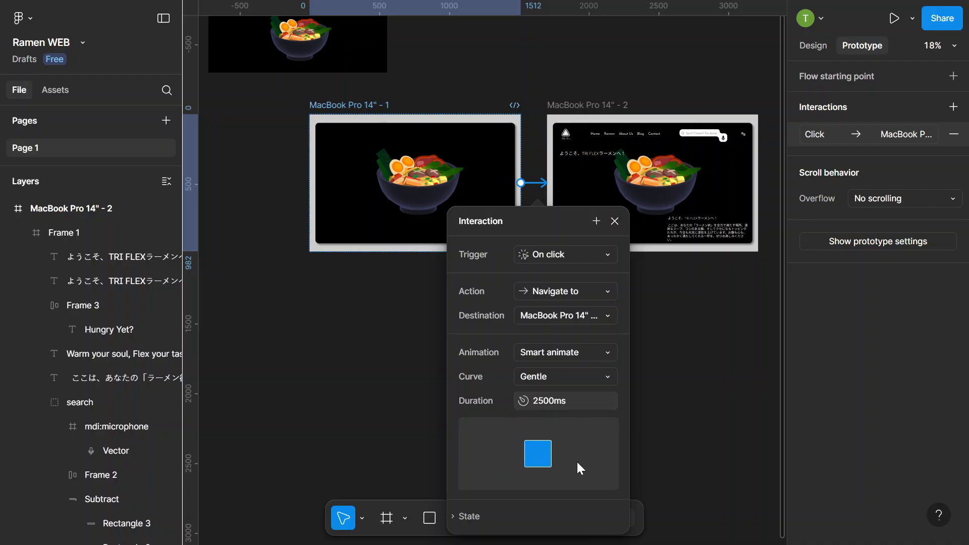
left_click(615, 221)
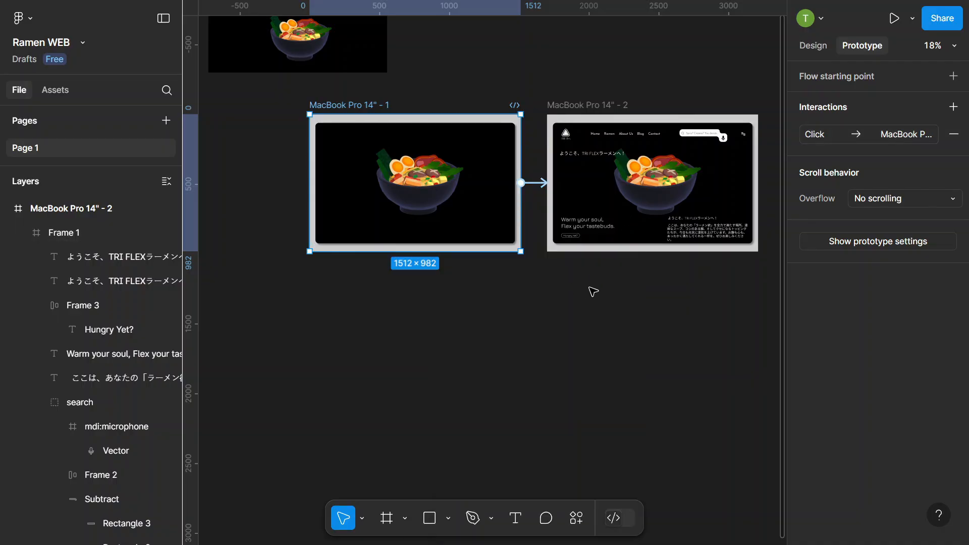
left_click(878, 241)
left_click(892, 19)
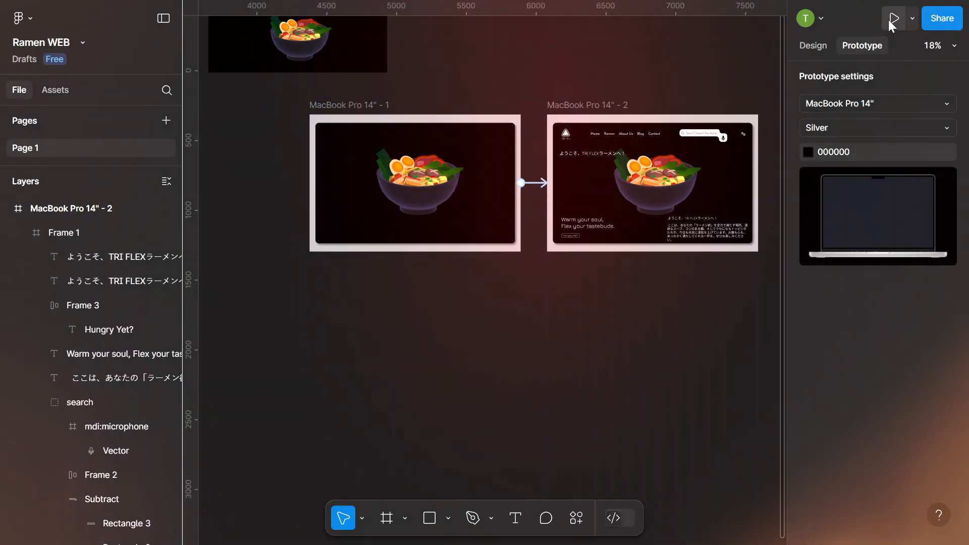
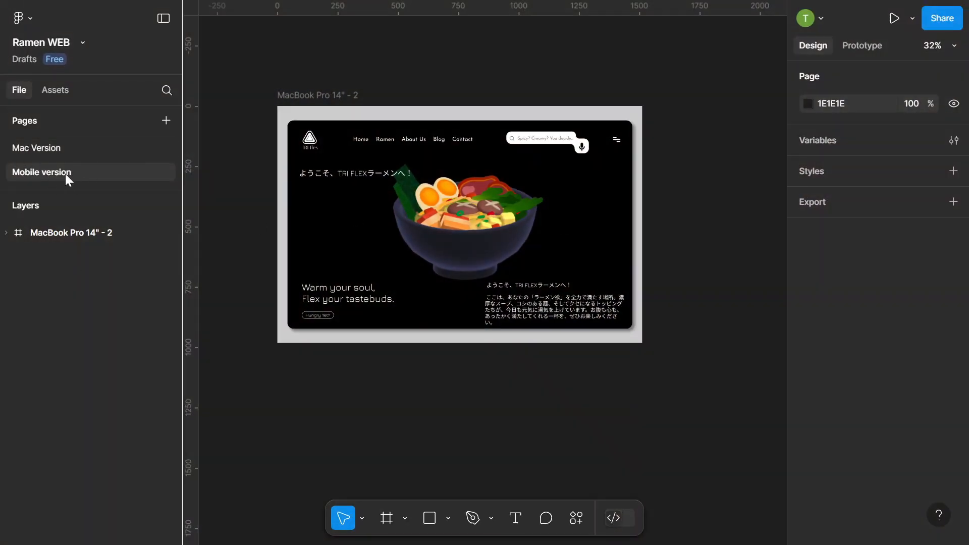
Look over the two MacBook frames on the Mac Version page.
left_click(61, 148)
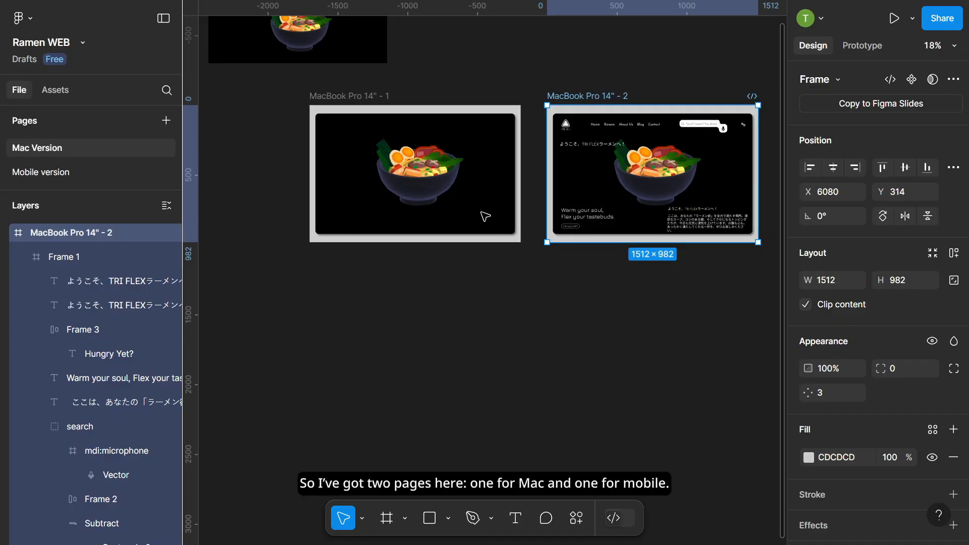
left_click(560, 84)
left_click_drag(571, 46, 570, 64)
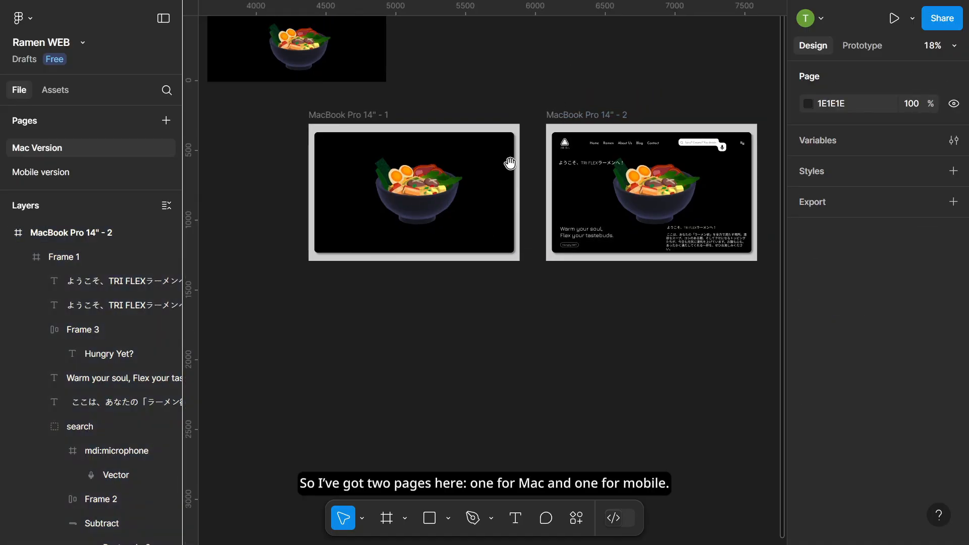
left_click_drag(473, 255, 523, 211)
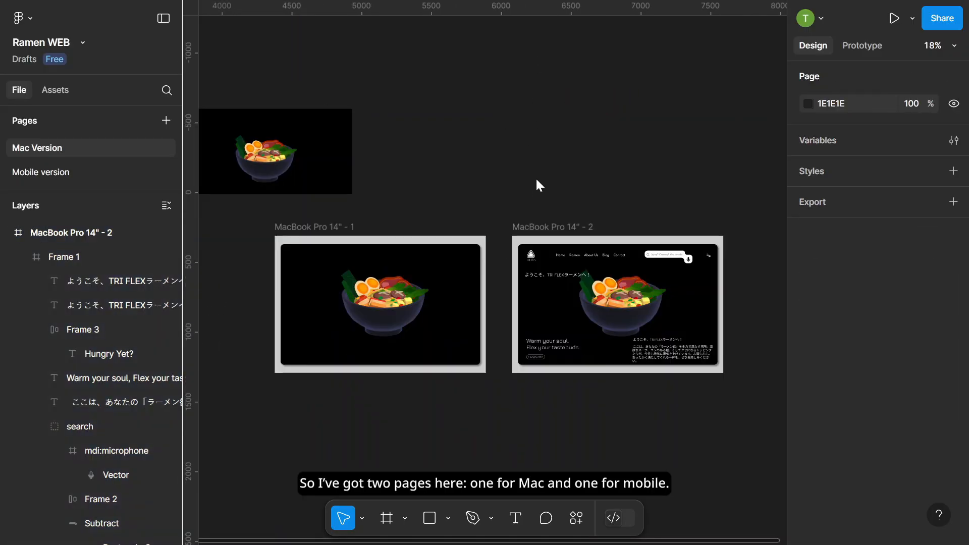
Add an iPhone 14 & 15 Pro frame to the Mobile version page and place it below the MacBook frame, about X 407, Y 1108.
left_click(70, 171)
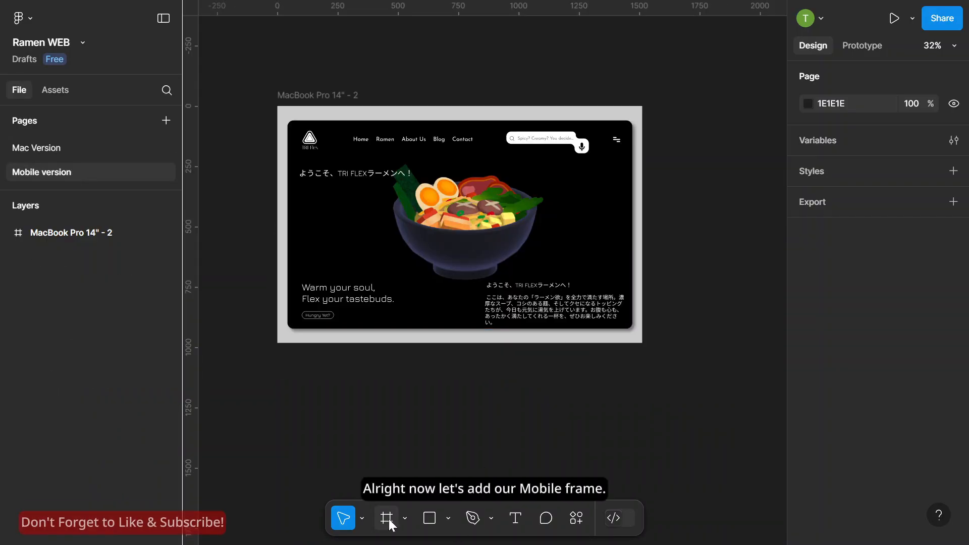
key("f")
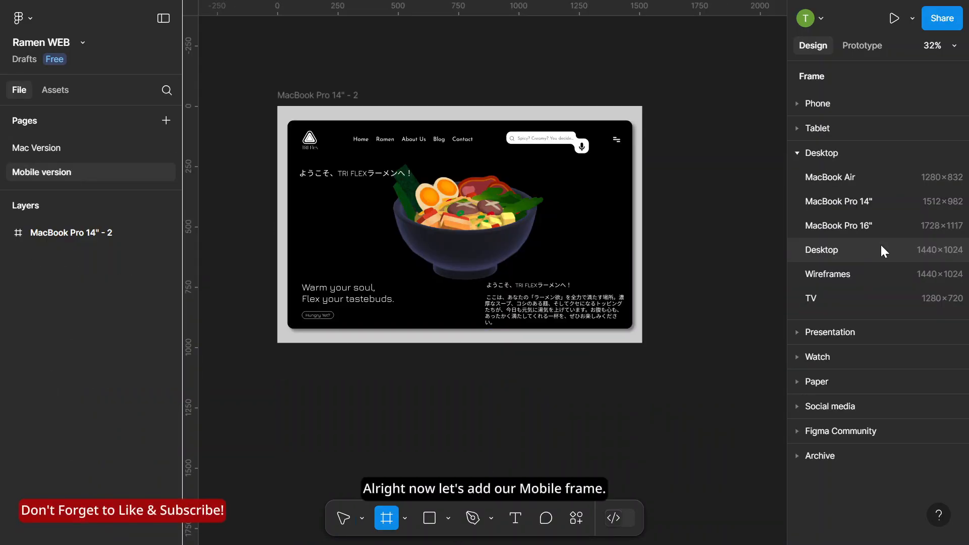
left_click(798, 104)
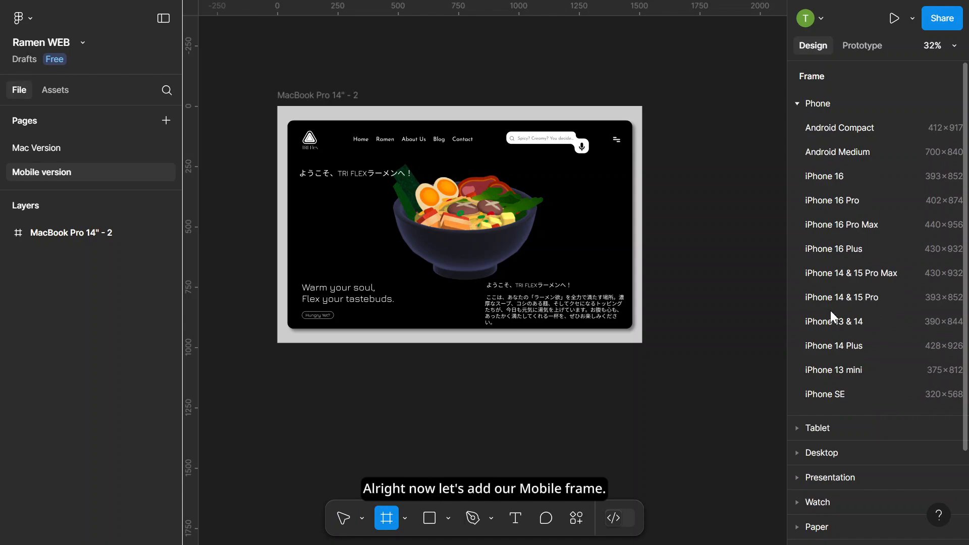
left_click(840, 299)
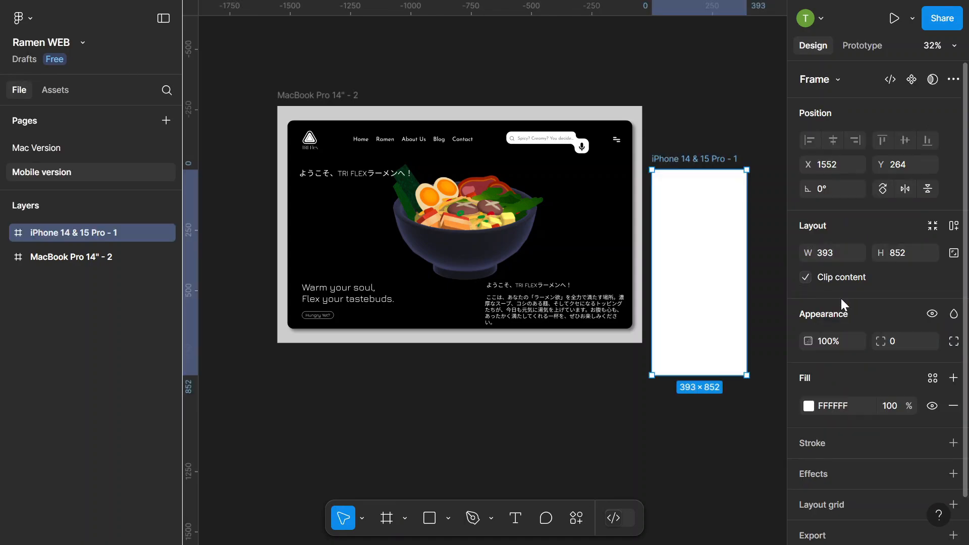
left_click_drag(707, 210, 427, 342)
scroll(521, 302, "down", 1)
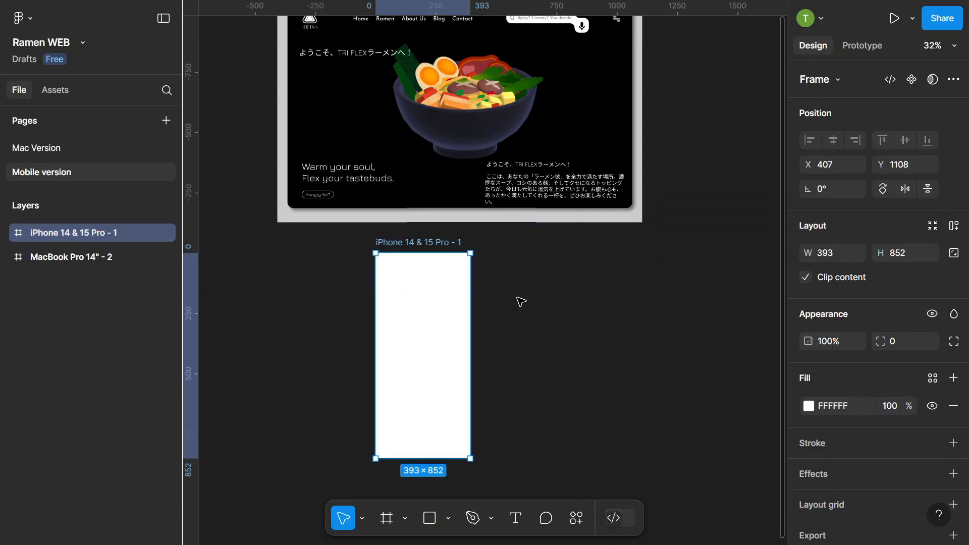
Change the iPhone frame's fill to black by sampling #000000 from the MacBook design.
left_click(809, 406)
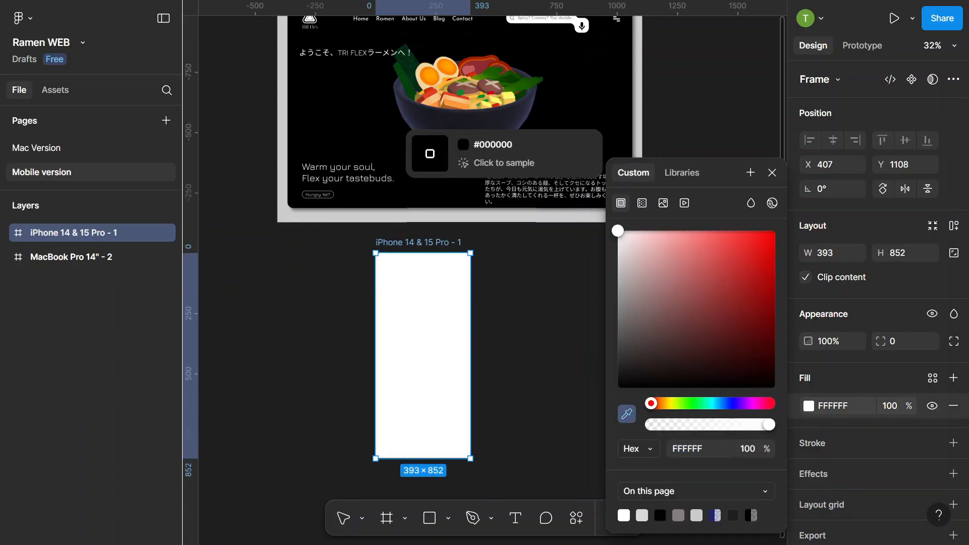
left_click(603, 169)
left_click(773, 175)
left_click(678, 194)
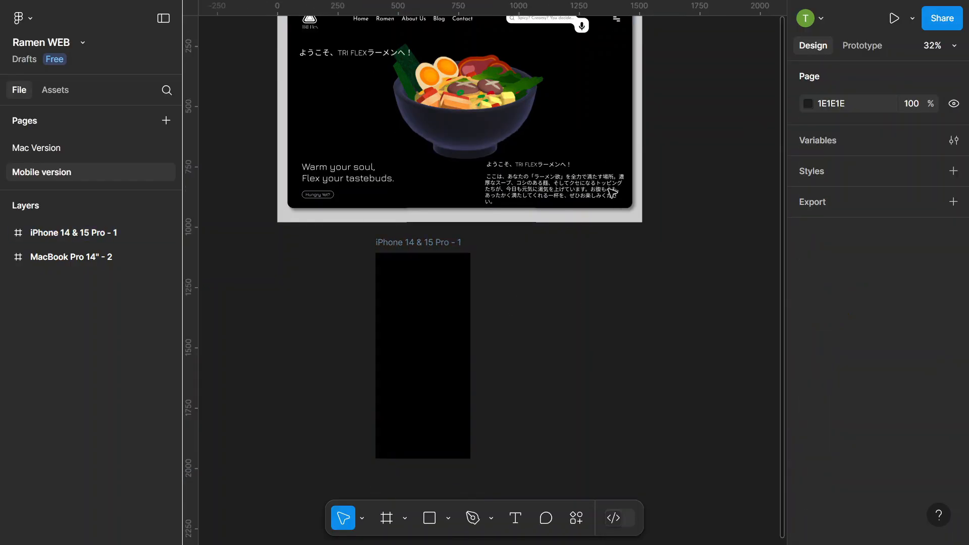
Copy the 3D ramen bowl GIF from the MacBook design and place the copy over the iPhone frame, about X 407, Y 1103.
scroll(489, 194, "down", 2)
left_click(491, 148)
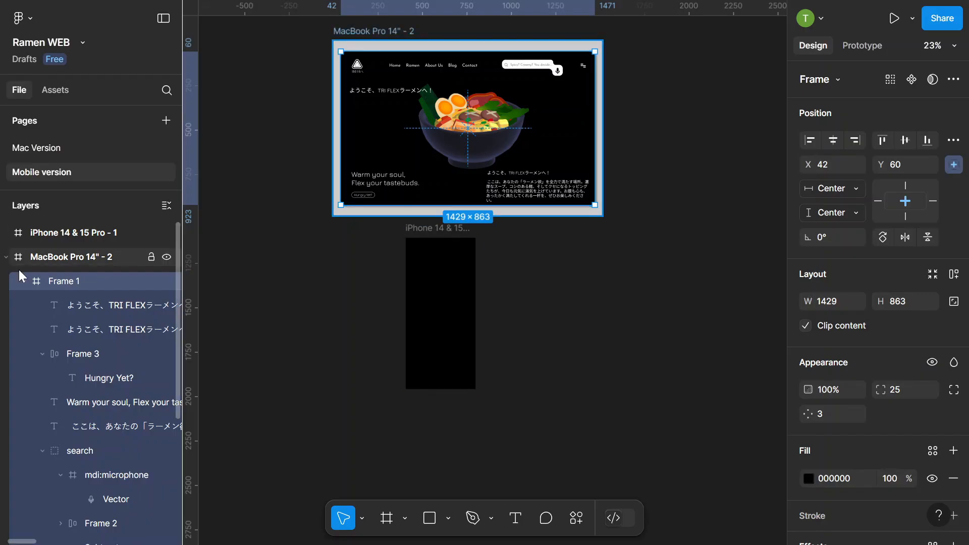
left_click(42, 426)
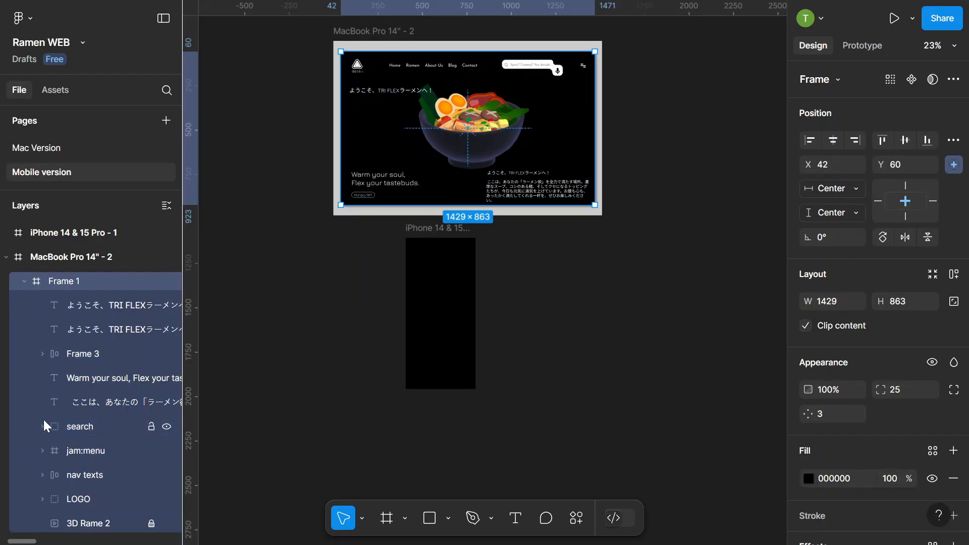
left_click(297, 292)
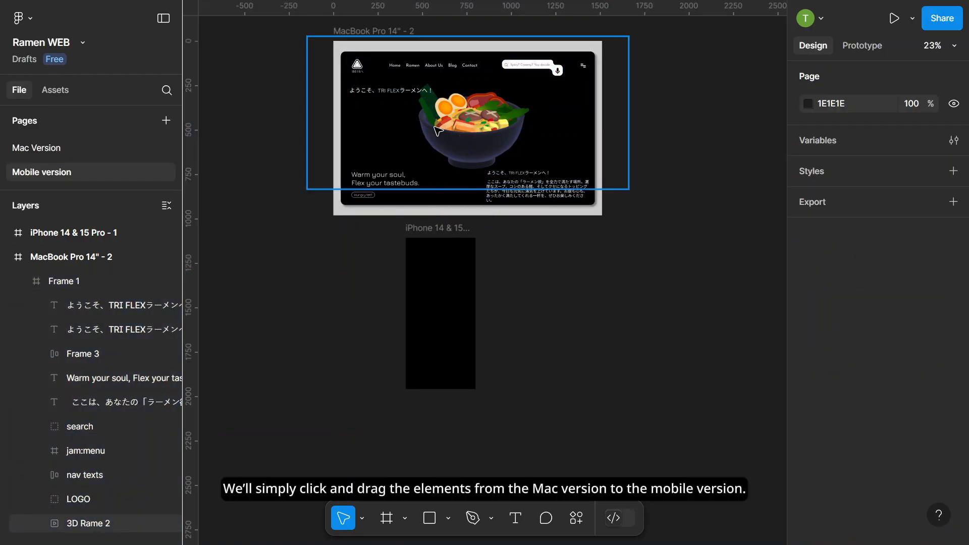
left_click(448, 122, "ctrl")
left_click_drag(469, 124, 574, 332)
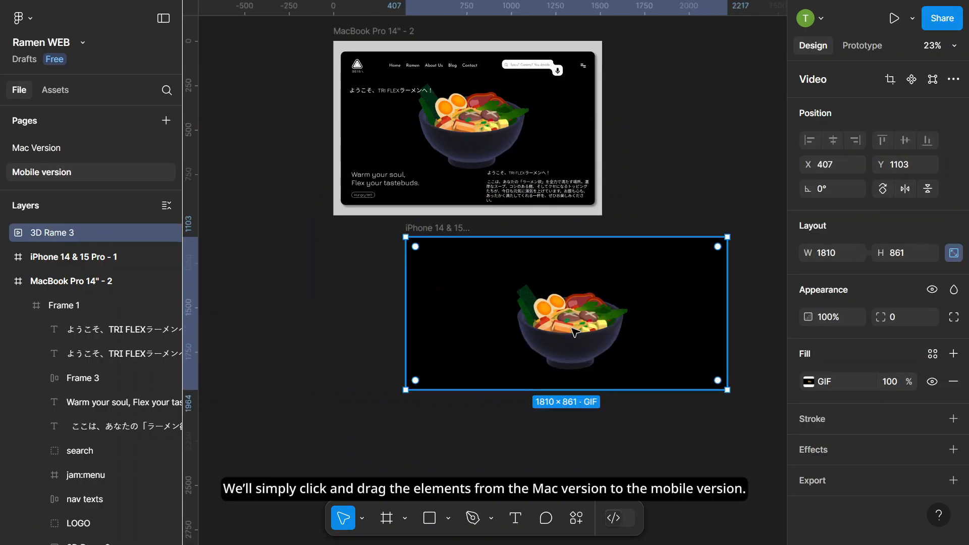
Scale the bowl GIF copy down to about 718 × 342 and move it over the iPhone frame's upper half.
left_click_drag(727, 237, 533, 329)
scroll(434, 317, "up", 5)
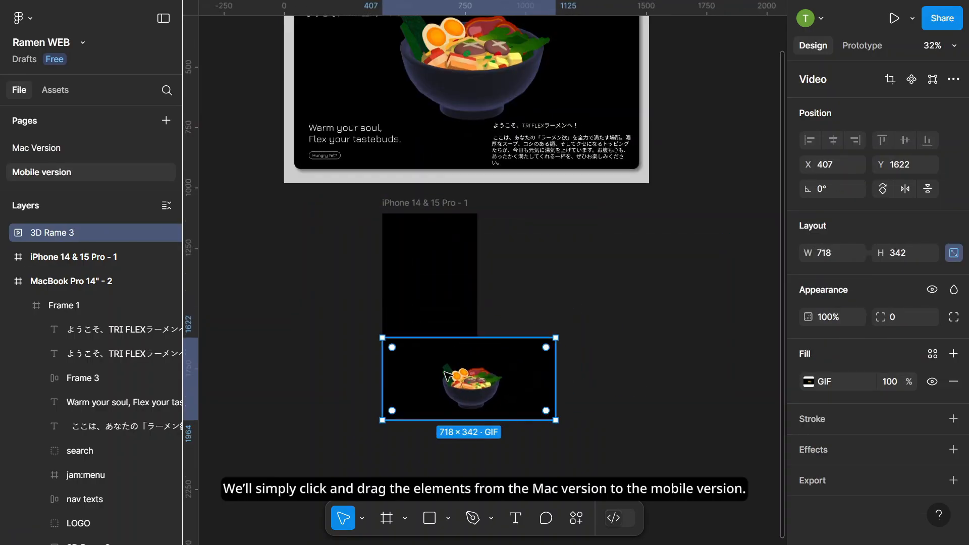
left_click_drag(431, 301, 387, 162)
scroll(303, 271, "up", 2)
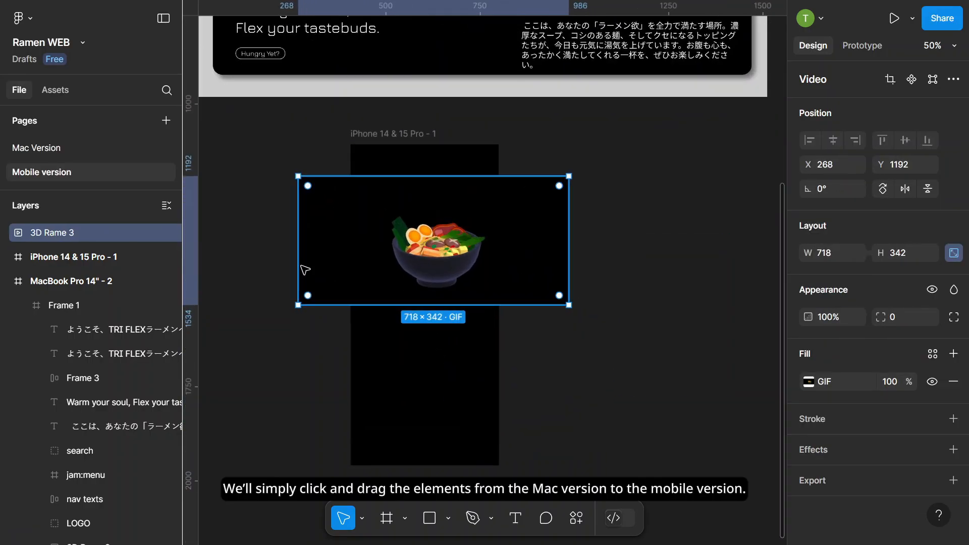
Nest the 3D Rame 3 layer inside the iPhone frame and centre it horizontally at about X -162, Y 121.
left_click(7, 281)
left_click_drag(71, 238, 76, 262)
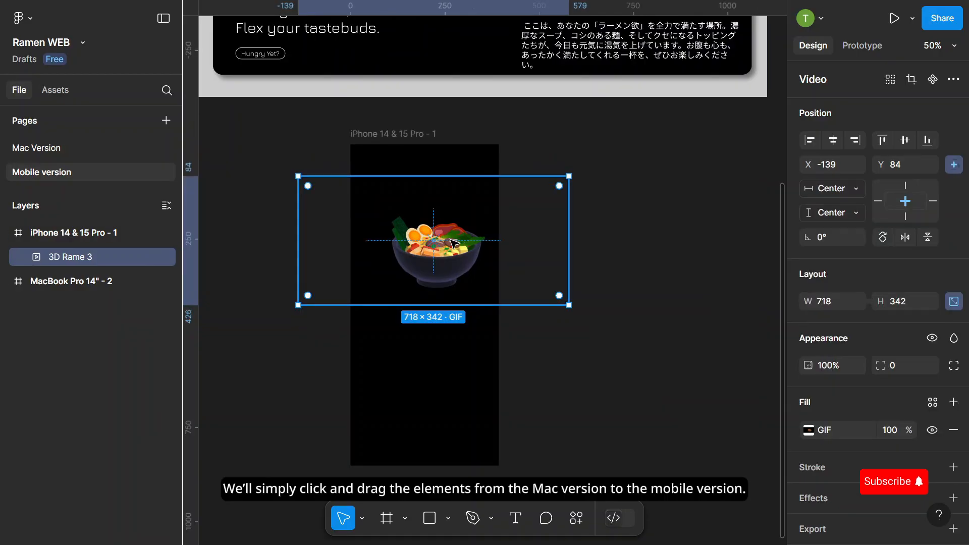
scroll(444, 247, "up", 2)
left_click_drag(414, 295, 399, 310)
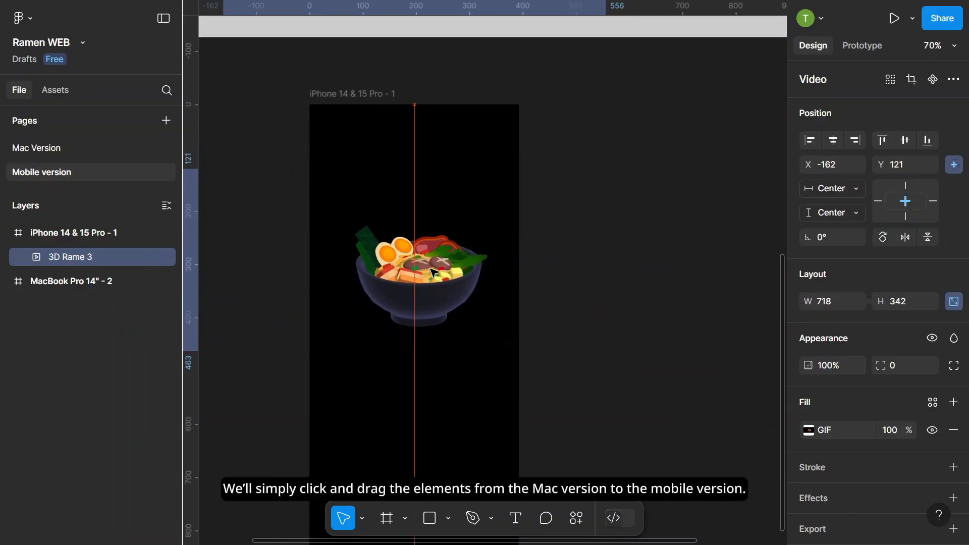
left_click(651, 224)
Duplicate the MacBook design's logo and nav texts and move the copies to the empty canvas right of the iPhone frame.
scroll(352, 162, "down", 8)
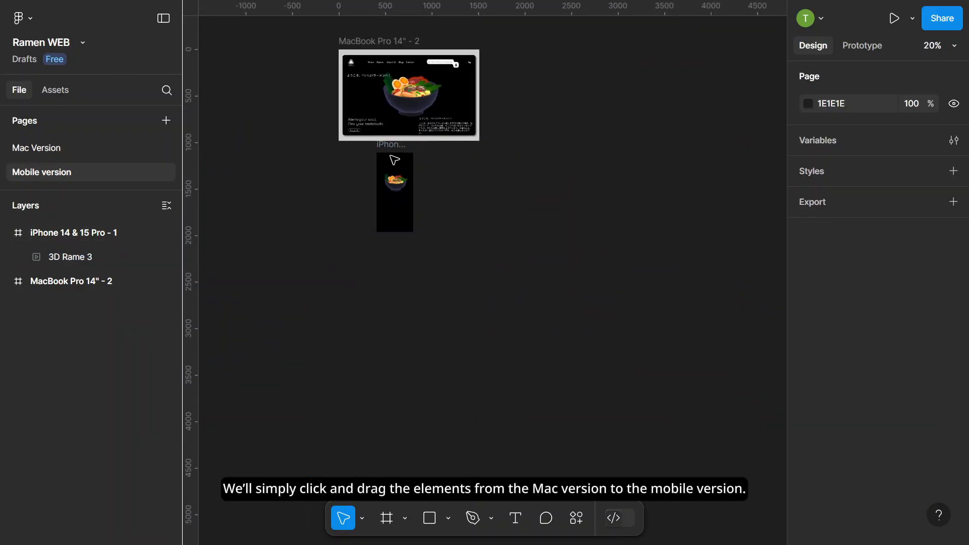
scroll(352, 155, "up", 4)
left_click(349, 152)
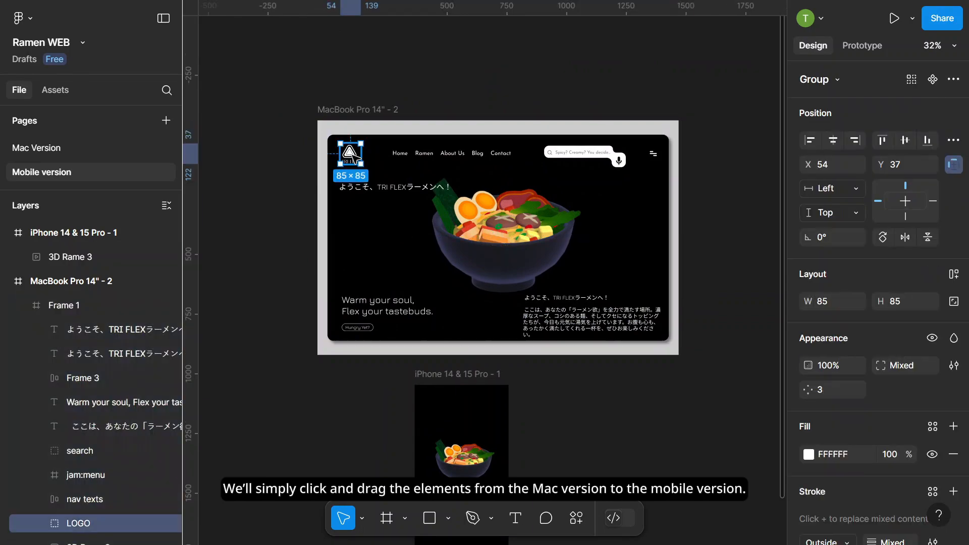
left_click(452, 161, "shift")
left_click_drag(452, 160, 488, 242)
key("ctrl+z")
key("ctrl+d")
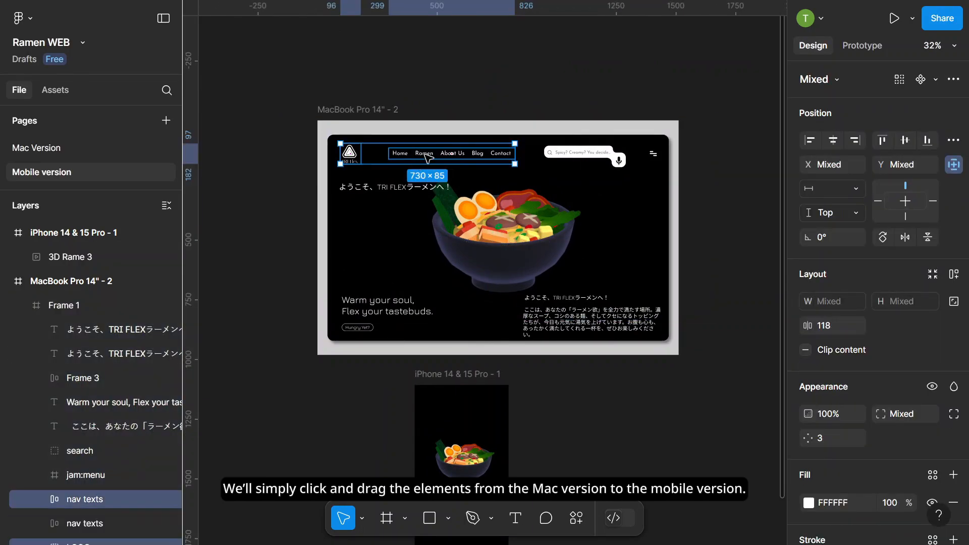
left_click_drag(428, 155, 607, 438)
scroll(599, 400, "down", 4)
scroll(537, 236, "up", 3)
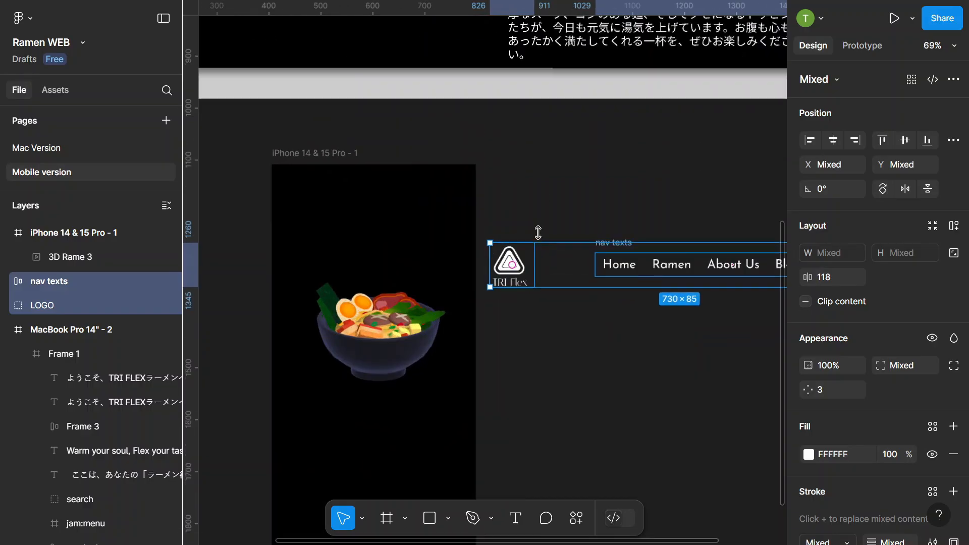
Move the logo copy into the iPhone frame's upper-left corner, about X 20, Y 28.
left_click(538, 225)
left_click_drag(505, 263, 298, 201)
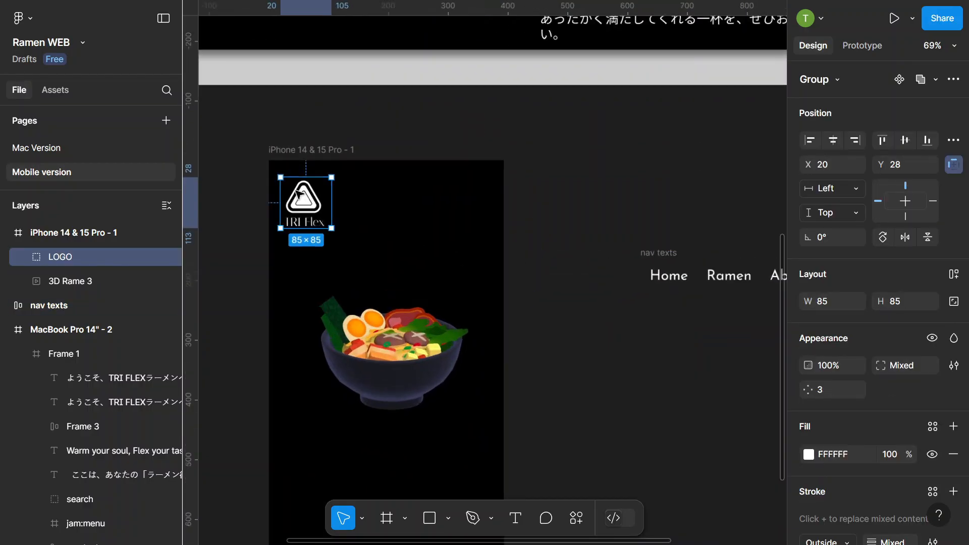
Scale the LOGO group in the iPhone frame down to 52 × 52.
scroll(301, 212, "up", 5)
double_click(317, 269)
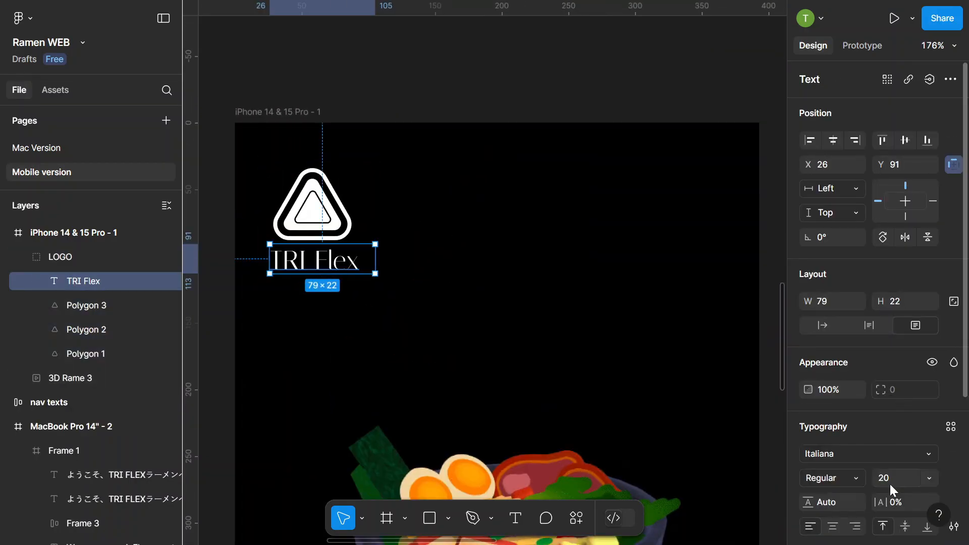
left_click(335, 207)
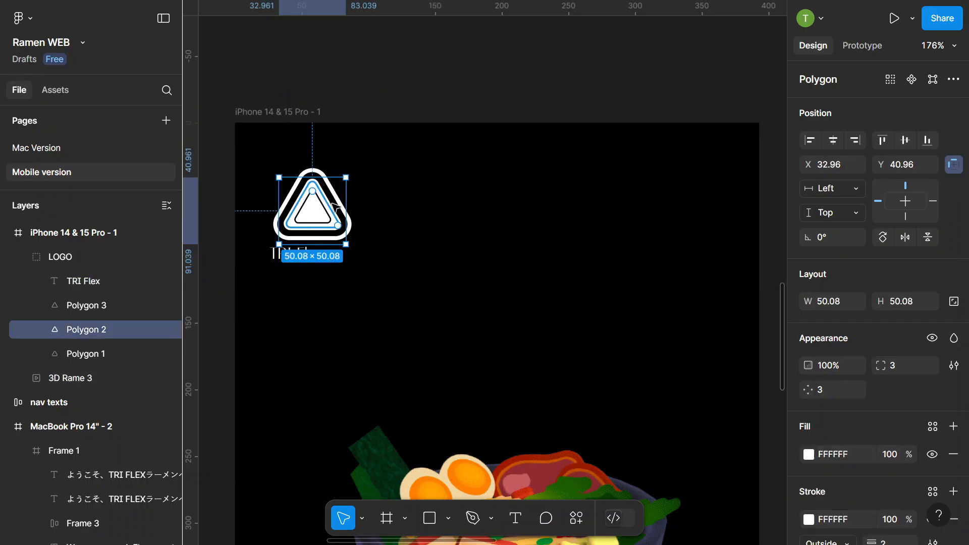
left_click(373, 210)
double_click(326, 194)
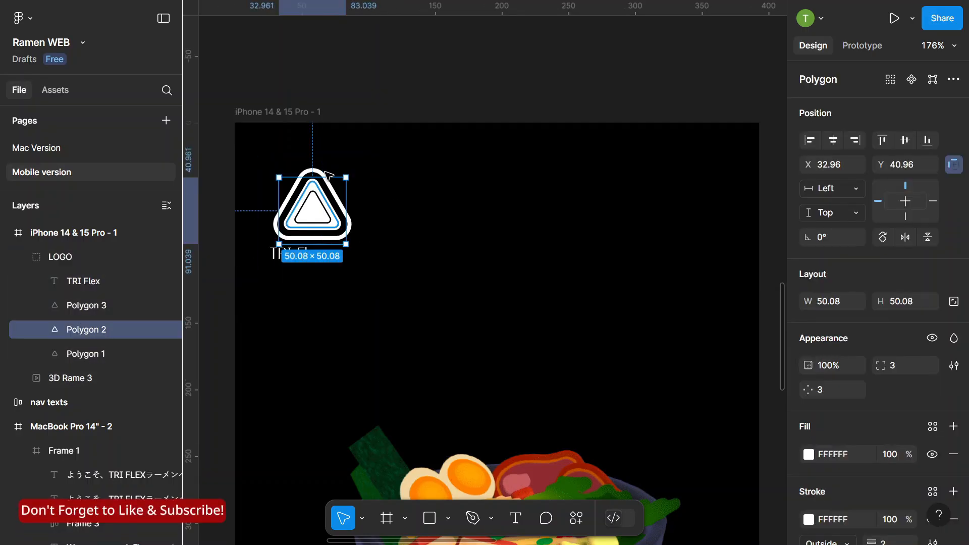
left_click(386, 106)
left_click(72, 255)
left_click_drag(373, 160, 331, 204)
scroll(283, 247, "up", 3)
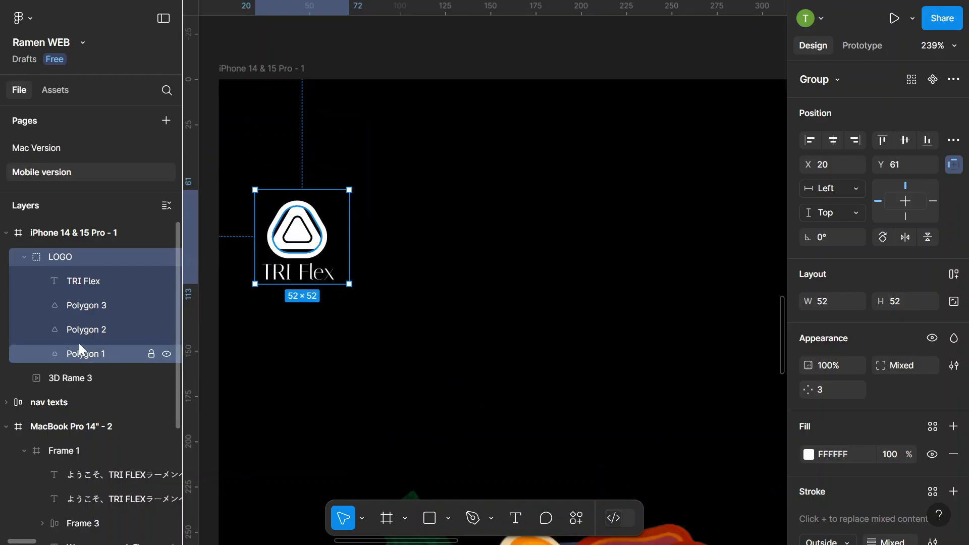
Reduce the corner radius of the logo's outer and middle triangles to suit the smaller logo.
scroll(304, 229, "up", 4)
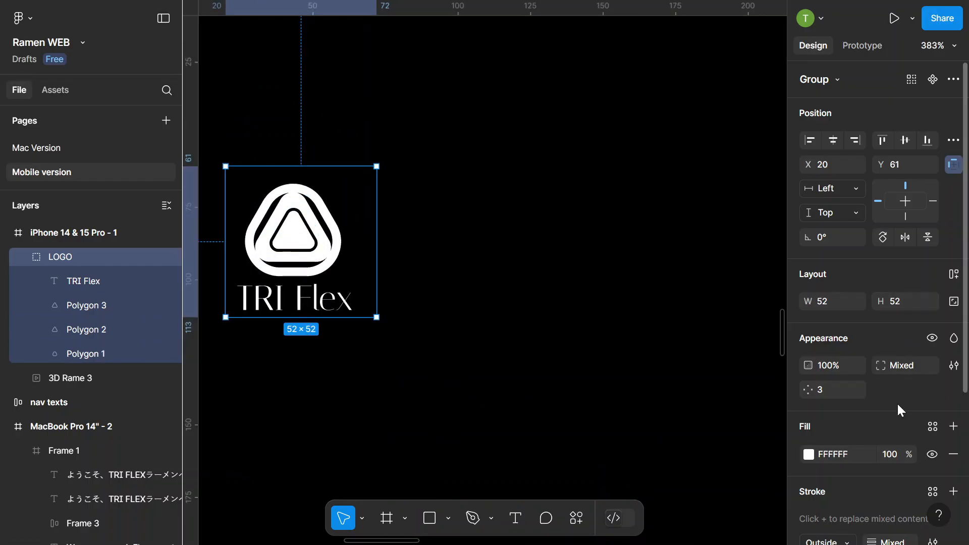
left_click(72, 354)
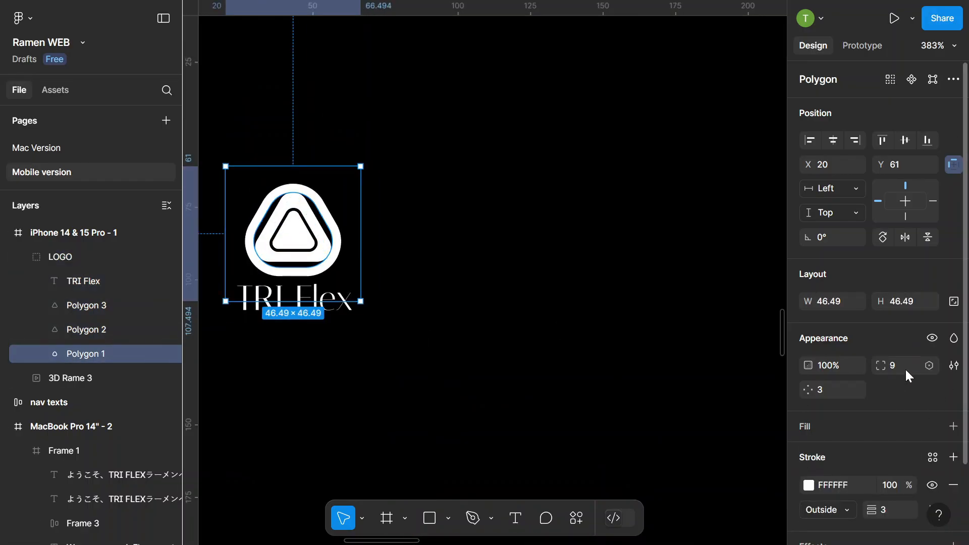
left_click_drag(878, 368, 813, 377)
left_click(273, 256)
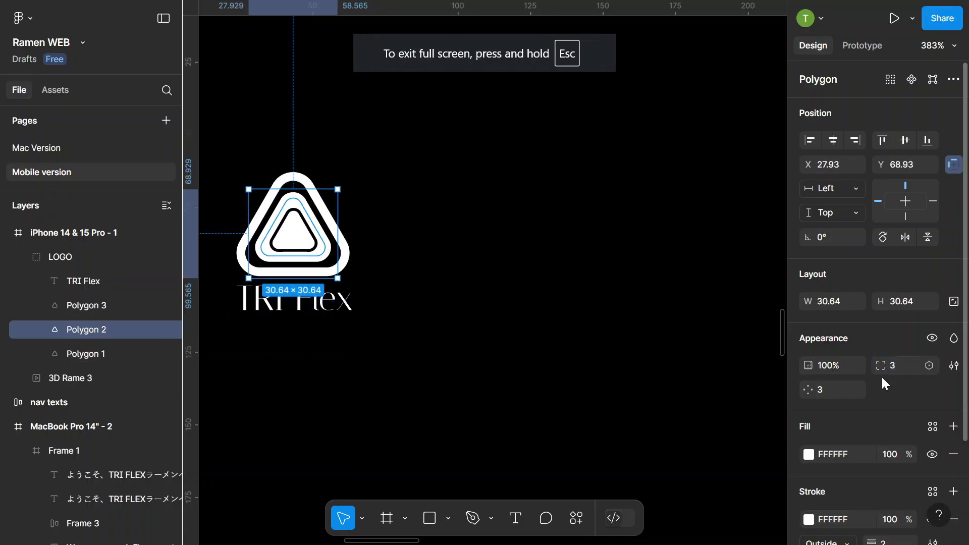
mouse_move(880, 366)
left_mouse_down()
mouse_move(852, 368)
mouse_move(866, 367)
left_mouse_up()
left_click(104, 305)
left_click(444, 267)
scroll(276, 255, "down", 2)
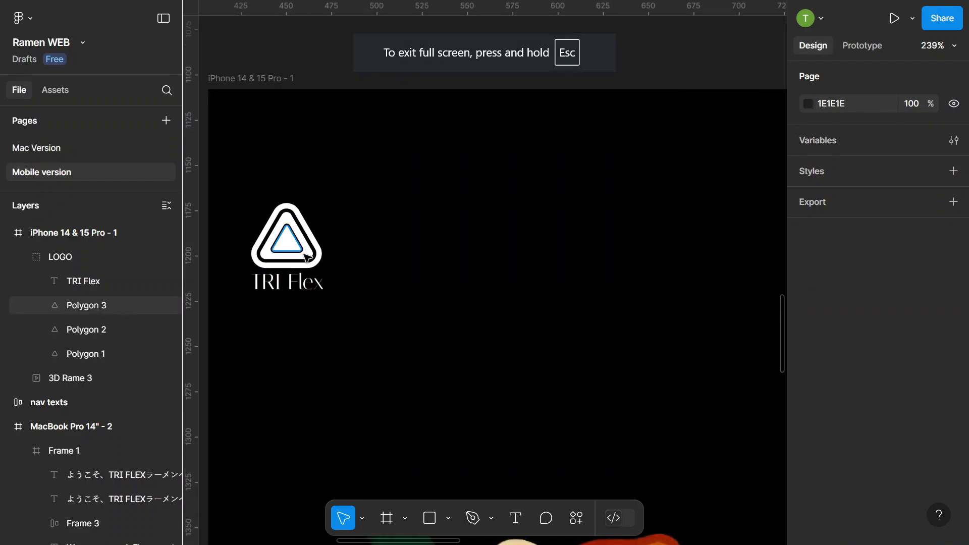
Move the logo group up in the iPhone frame to about X 14, Y 32.
left_click(305, 258)
scroll(398, 214, "down", 3)
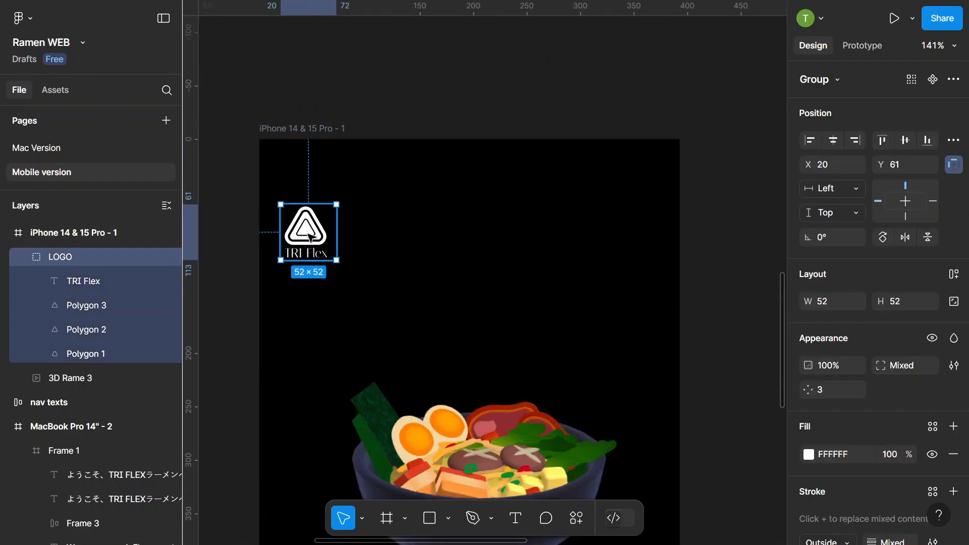
left_click_drag(307, 233, 313, 200)
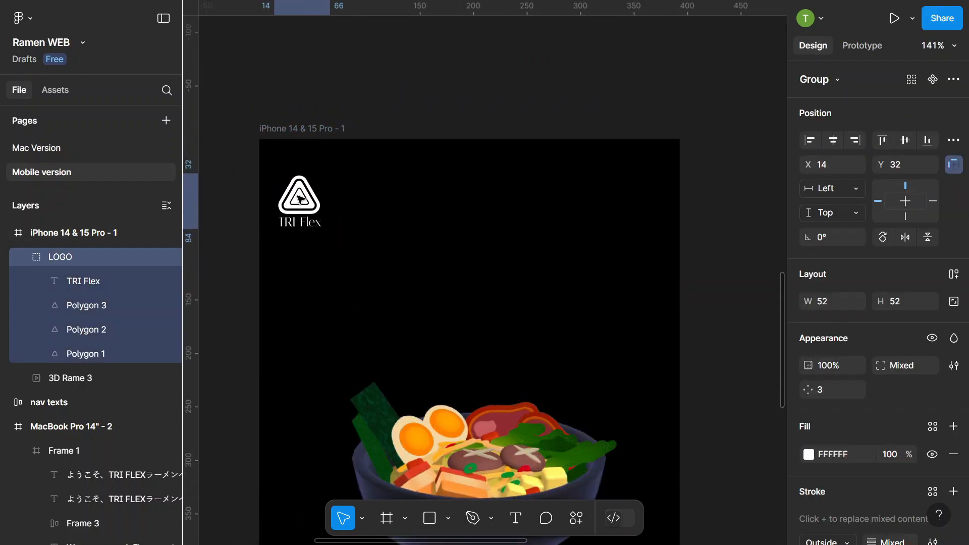
Set the font size of the five copied nav texts, Home through Contact, to 10.
scroll(301, 198, "down", 5)
scroll(560, 266, "down", 2)
scroll(696, 267, "up", 3)
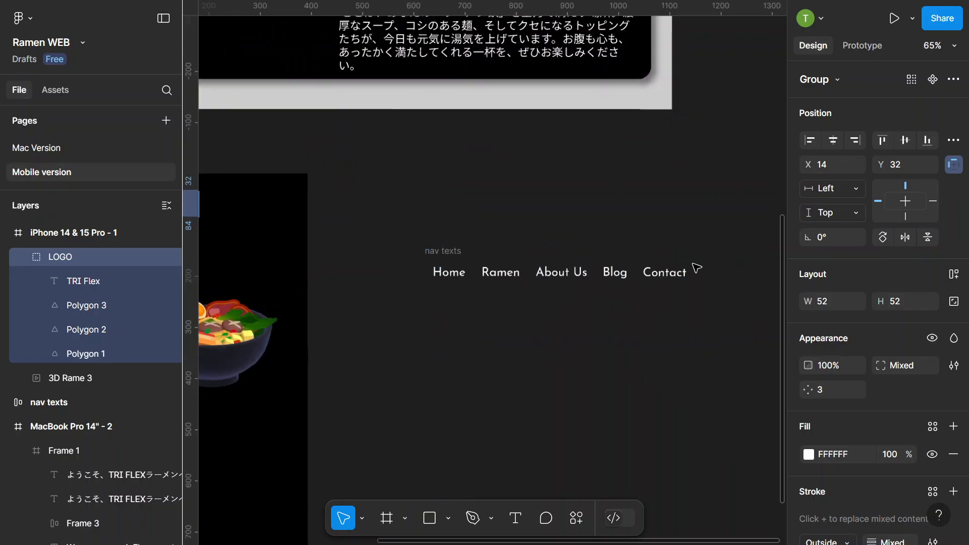
scroll(697, 267, "up", 2)
left_click(376, 276)
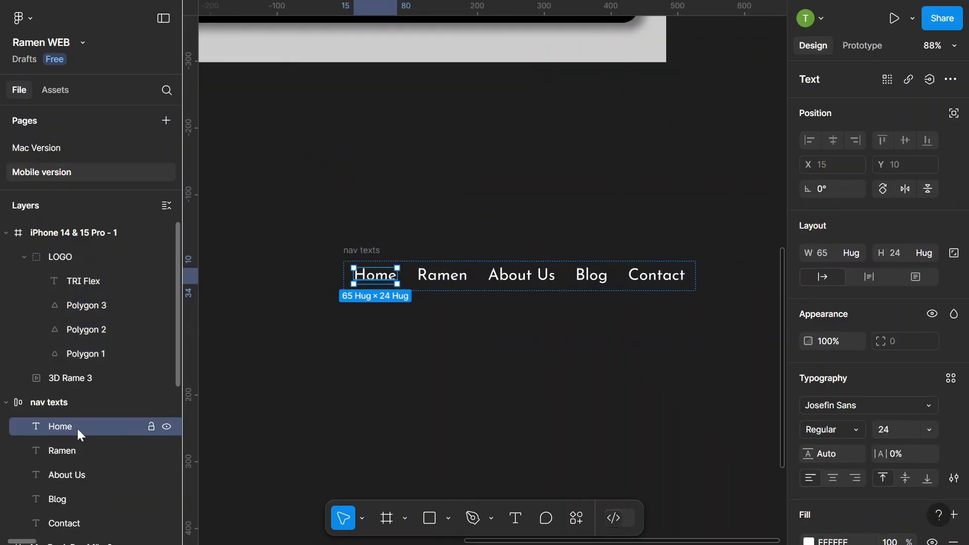
scroll(80, 435, "down", 3)
left_click(85, 378, "shift")
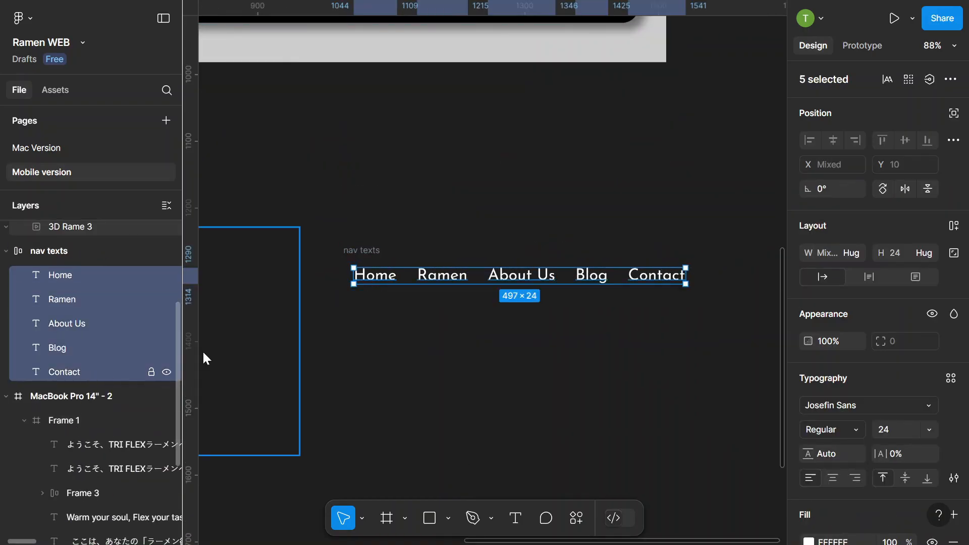
left_click(899, 436)
type("10")
key("Return")
Tighten the nav texts frame's auto layout to a gap of 20, horizontal padding 10 and vertical padding 5.
scroll(407, 275, "up", 2)
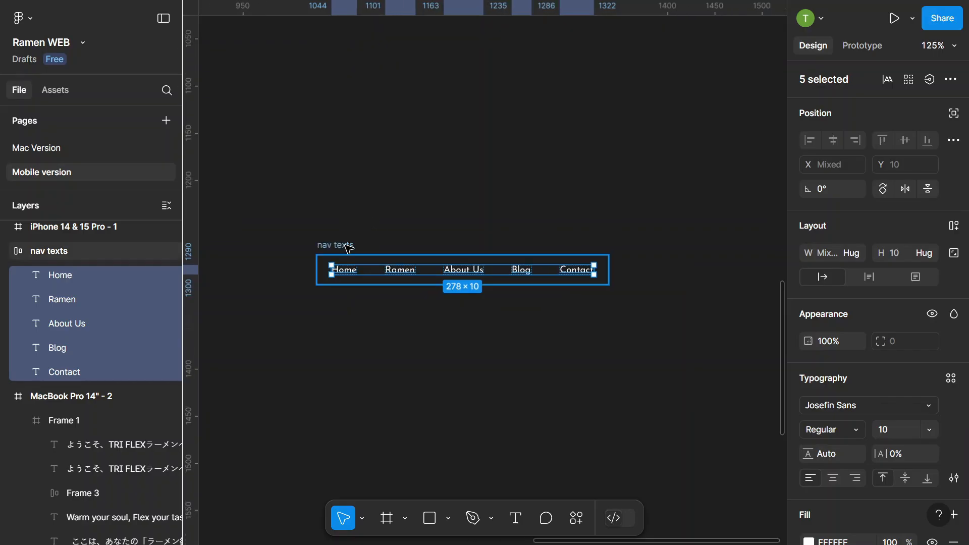
left_click(344, 243)
scroll(348, 246, "up", 5)
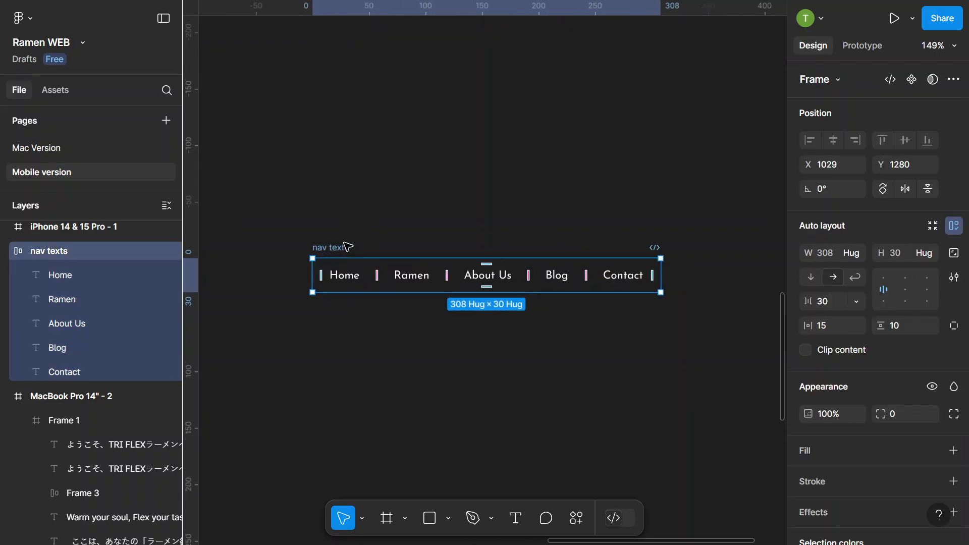
left_click(830, 298)
type("2")
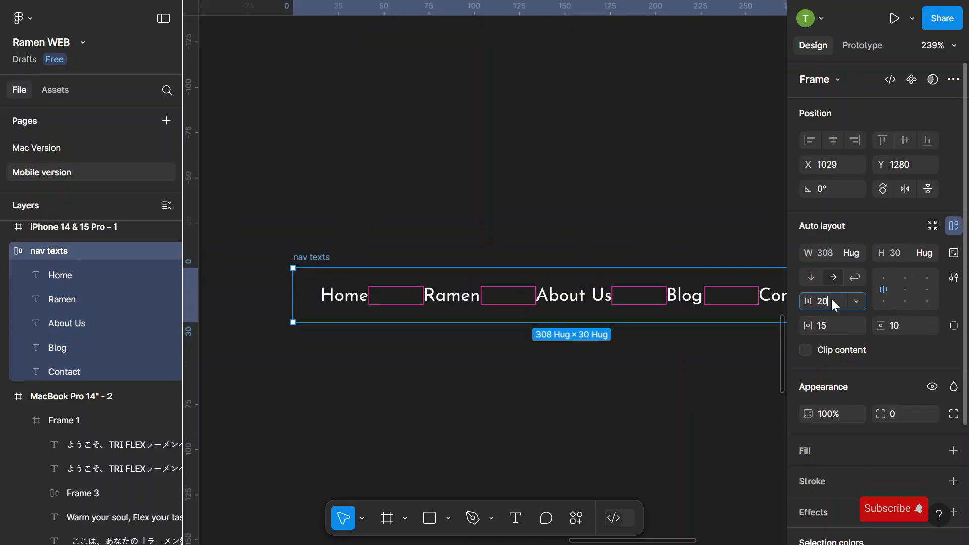
type("0")
key("Tab")
type("1")
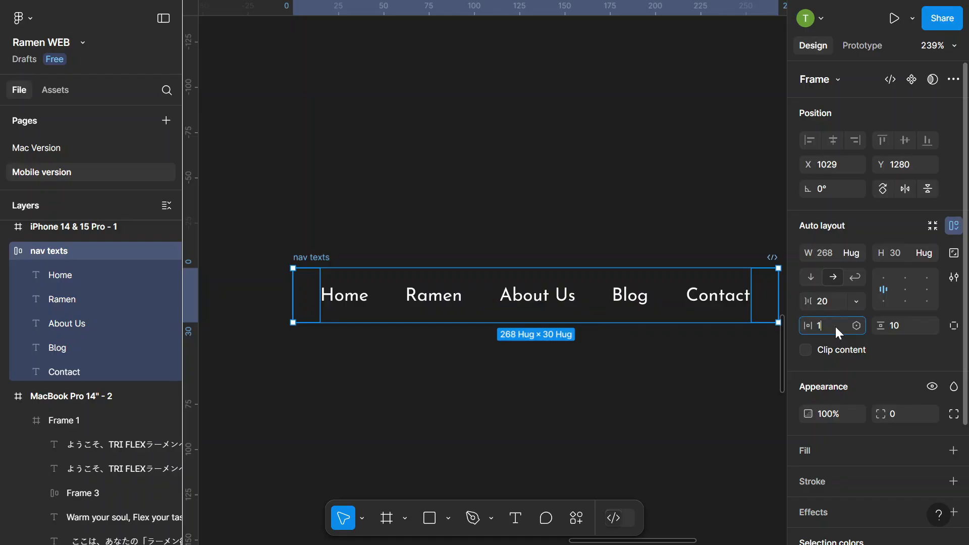
type("0")
key("Return")
left_click(904, 328)
type("5")
key("Return")
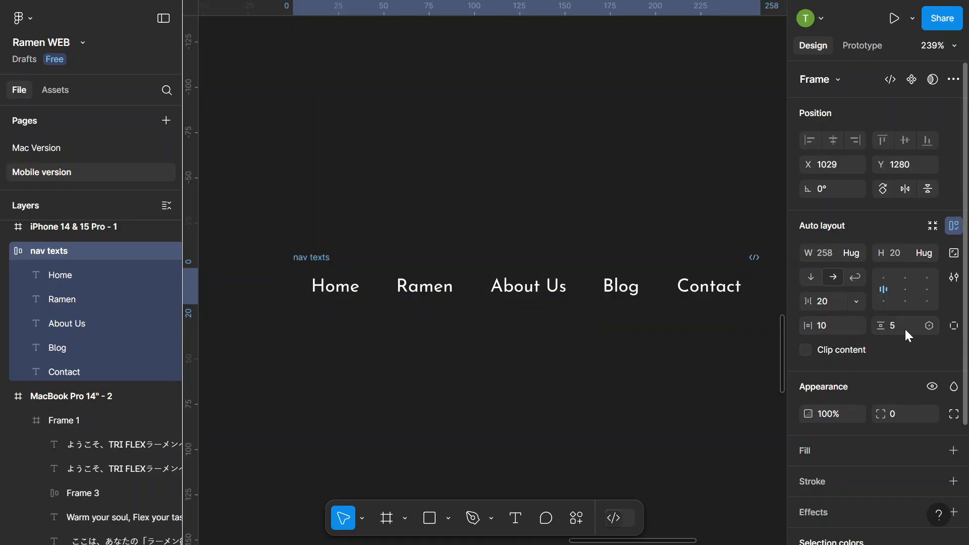
Move the nav texts frame into the iPhone frame beside the logo, at about X 78, Y 45.
left_click(602, 175)
scroll(602, 177, "down", 10)
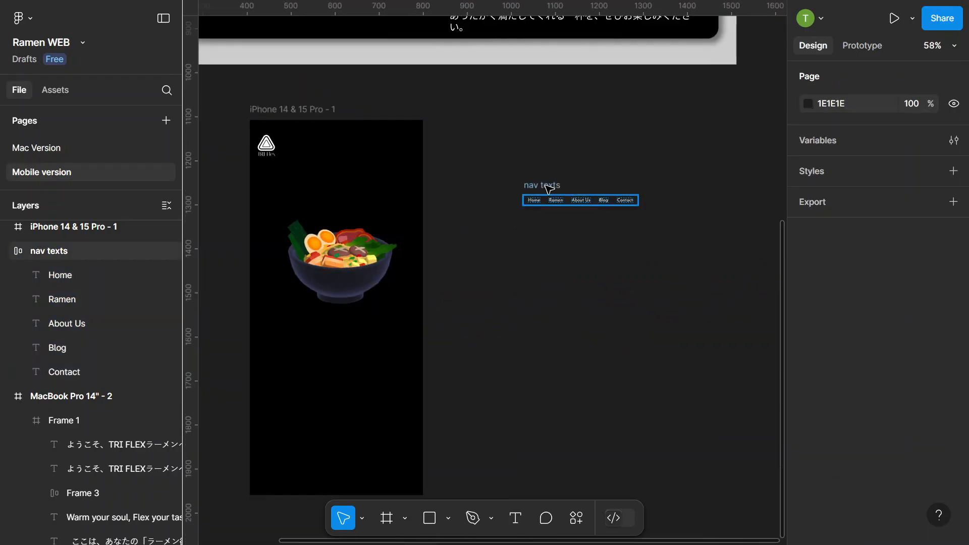
left_click_drag(542, 185, 308, 140)
scroll(295, 141, "up", 7)
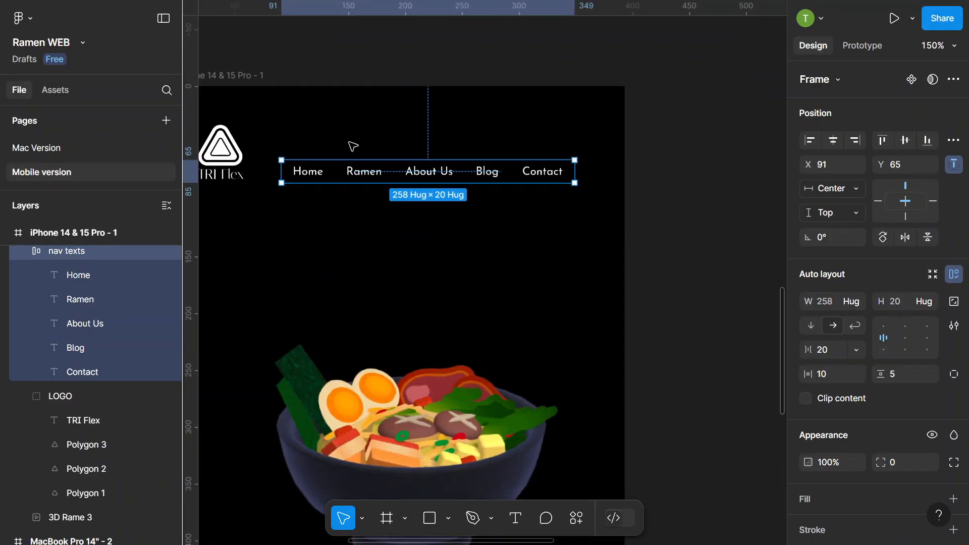
left_click_drag(397, 68, 441, 85)
left_click_drag(449, 173, 447, 164)
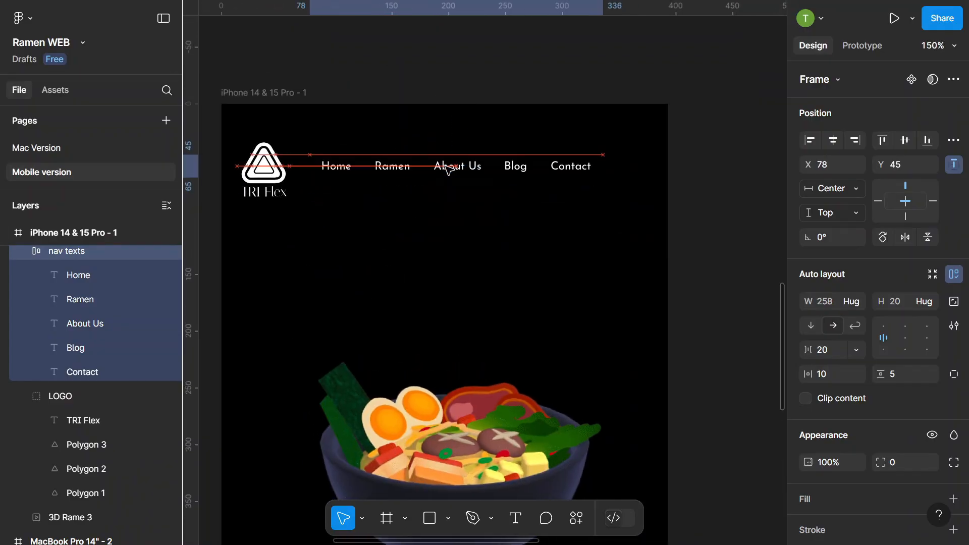
left_click(429, 51)
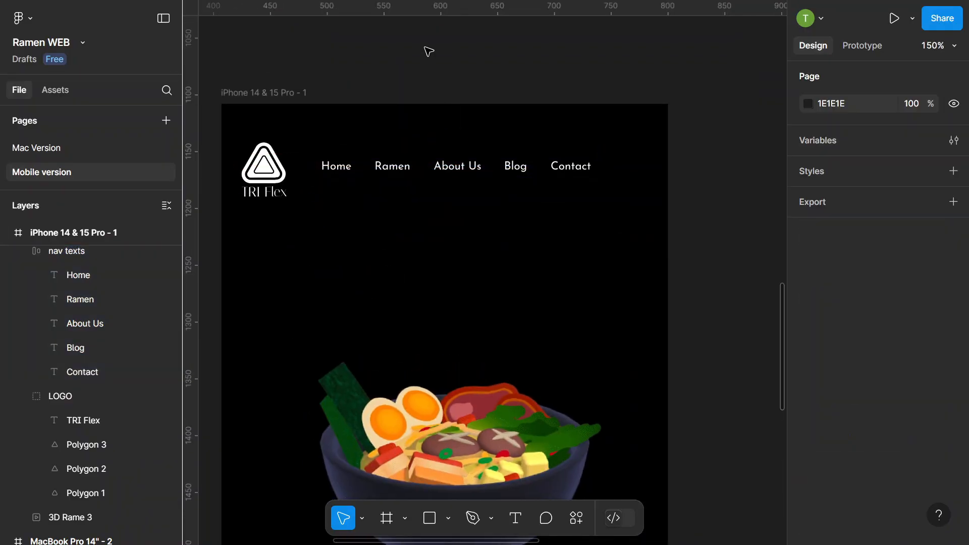
Copy the jam:menu icon from the MacBook design into the iPhone frame.
scroll(505, 152, "down", 10)
scroll(565, 145, "up", 3)
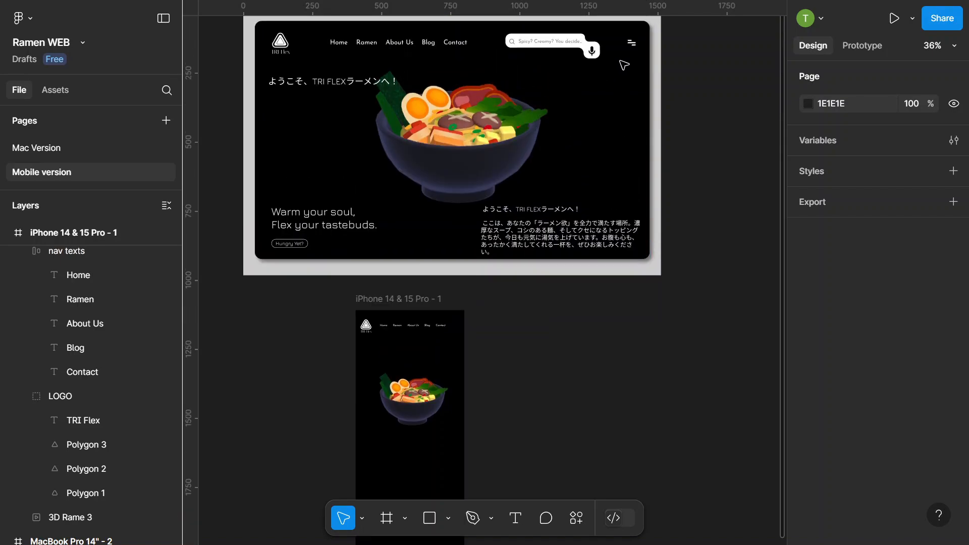
left_click(636, 47)
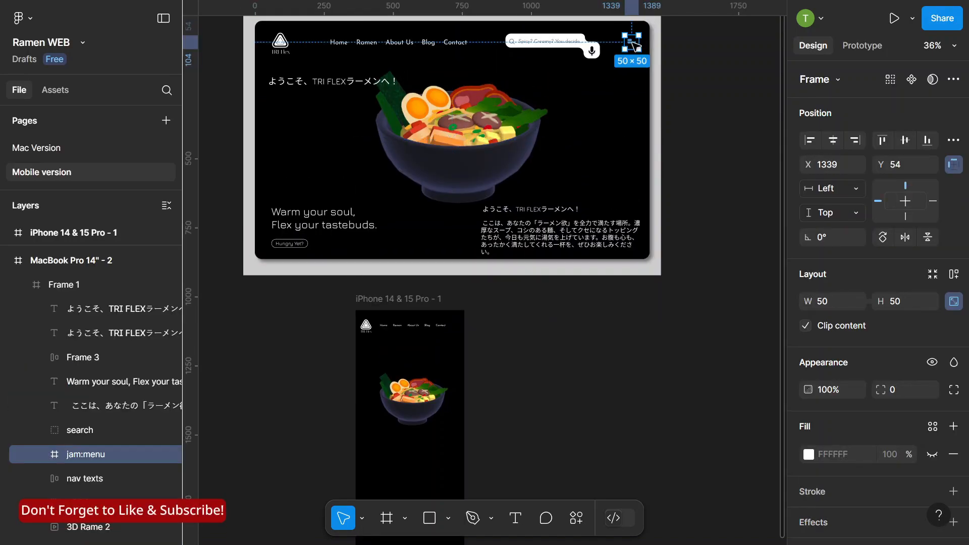
left_click_drag(631, 42, 444, 351)
scroll(444, 350, "up", 10)
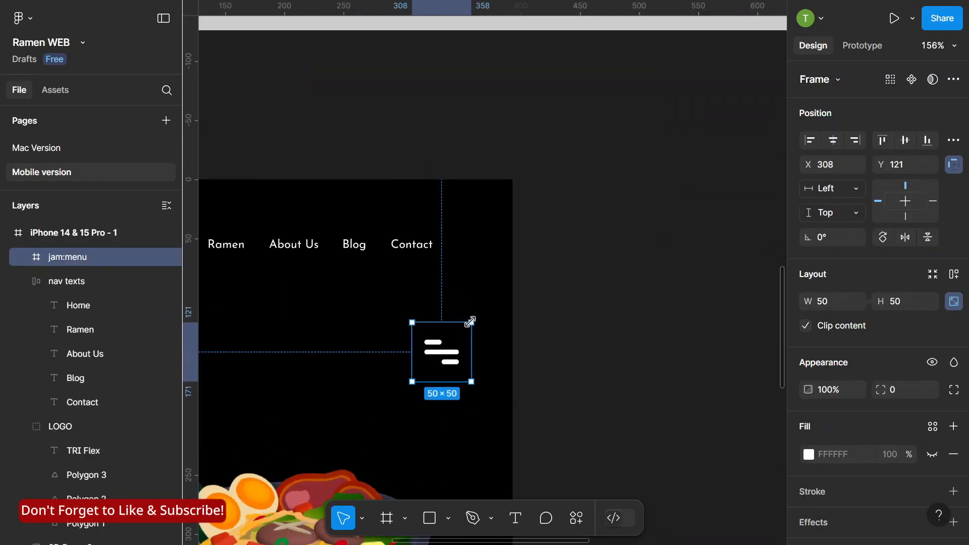
Scale the copied menu icon down to 28 × 28 and place it beside the nav texts at about X 352, Y 41.
left_click_drag(468, 320, 483, 248)
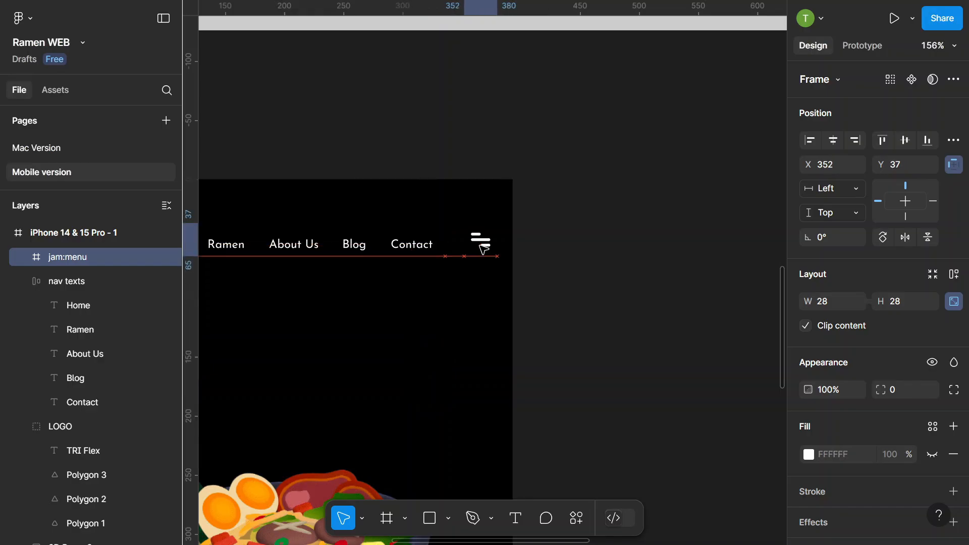
left_click(568, 204)
scroll(582, 199, "down", 5)
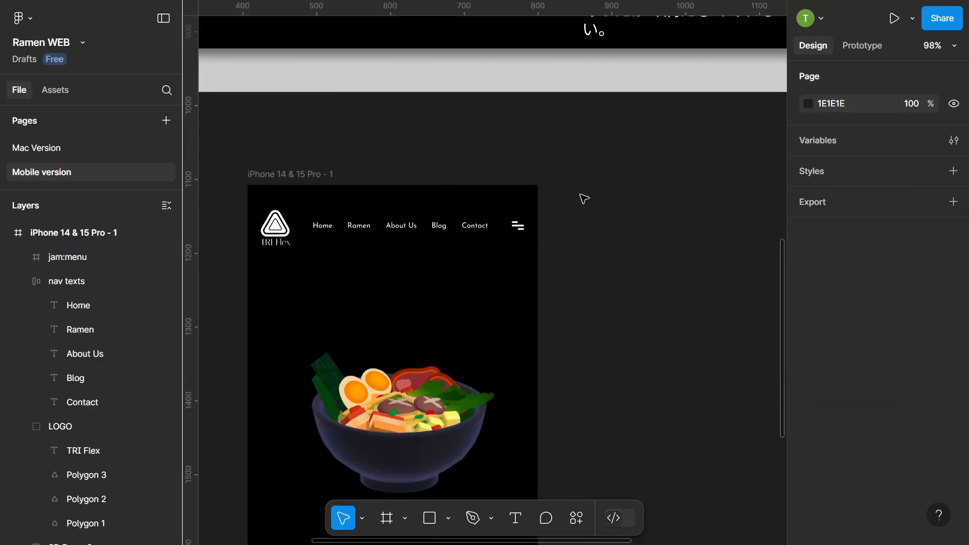
Move the menu icon, nav texts and logo together about 11 px up in the iPhone frame.
left_click(517, 225)
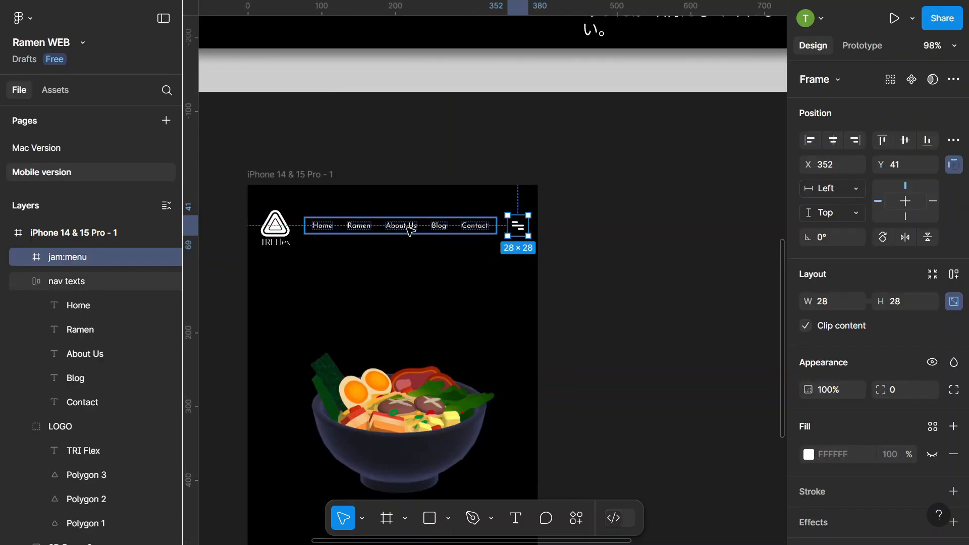
left_click(408, 228, "shift")
left_click(276, 227, "shift")
left_click_drag(389, 228, 389, 222)
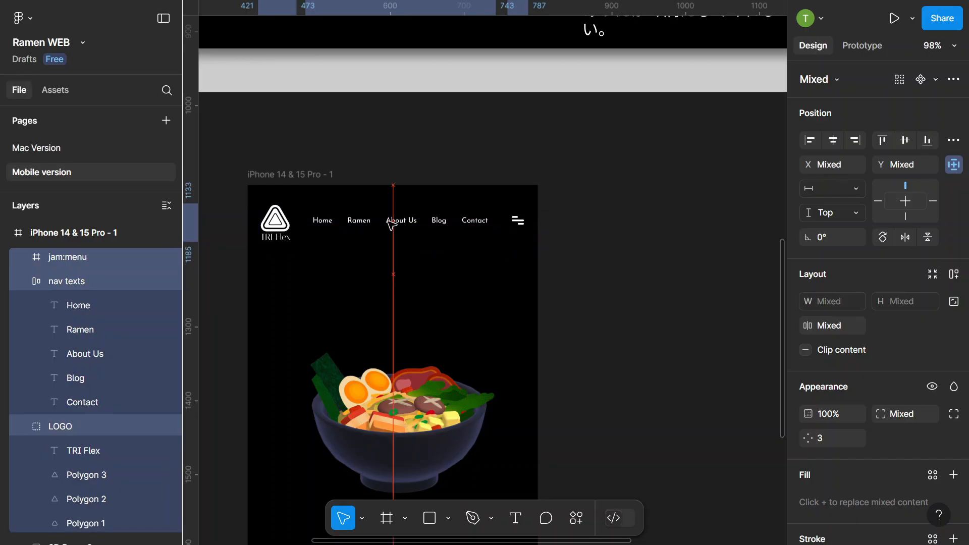
left_click(398, 157)
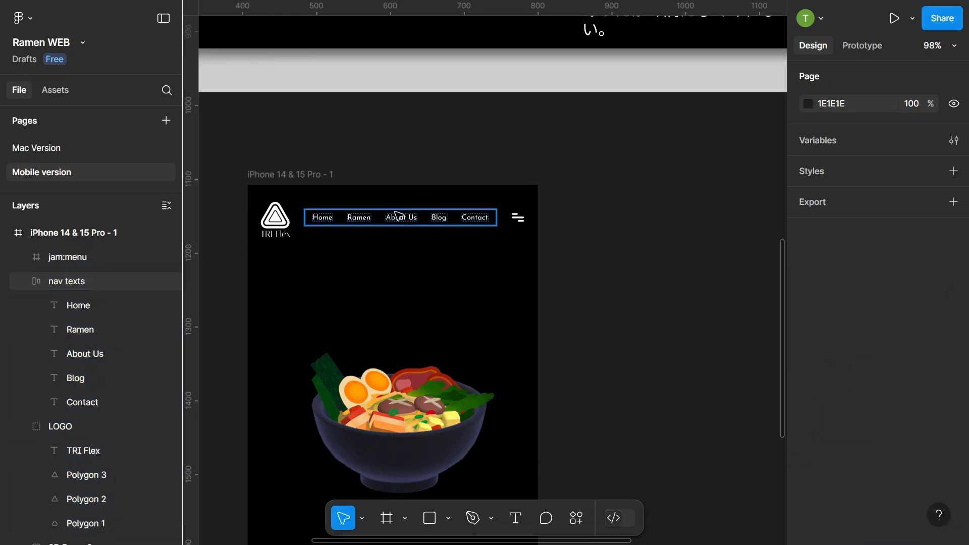
Centre the nav texts horizontally in the iPhone frame and shift the menu icon to X 344, Y 30.
left_click(399, 217)
left_click(833, 142)
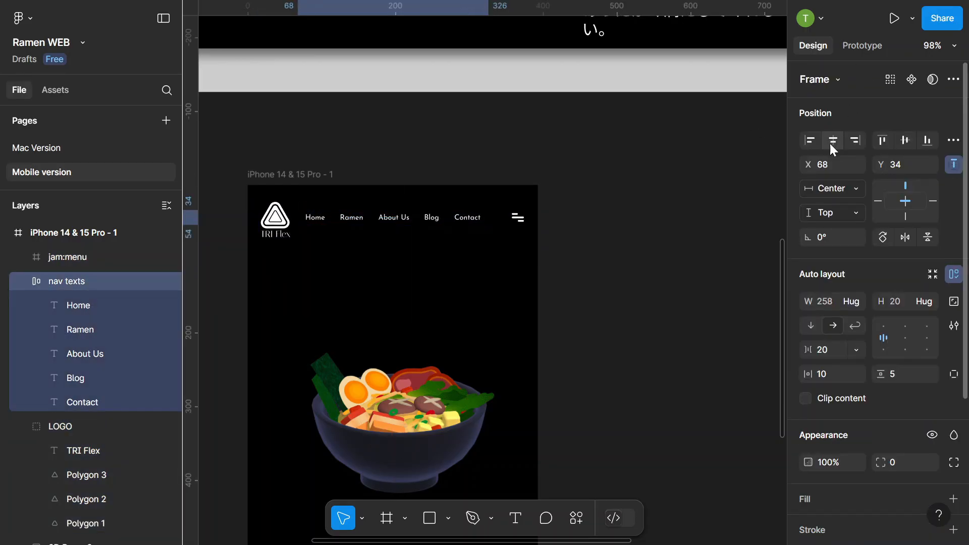
left_click(520, 221)
scroll(512, 220, "up", 2)
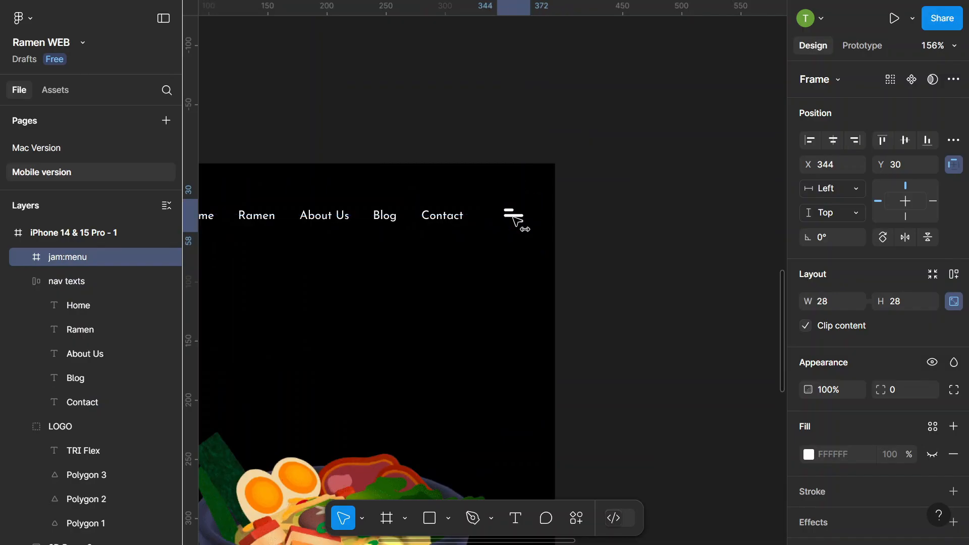
scroll(630, 221, "down", 2)
left_click(635, 190)
Copy the search bar group from the MacBook design into the iPhone frame, placing it below the nav at about X 37, Y 98.
scroll(634, 190, "down", 3)
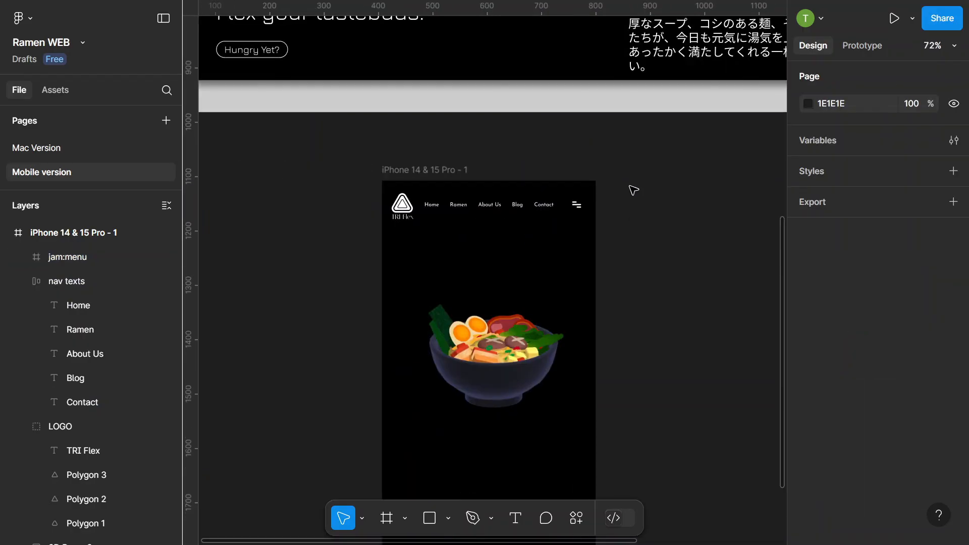
scroll(432, 242, "down", 3)
scroll(401, 242, "down", 3)
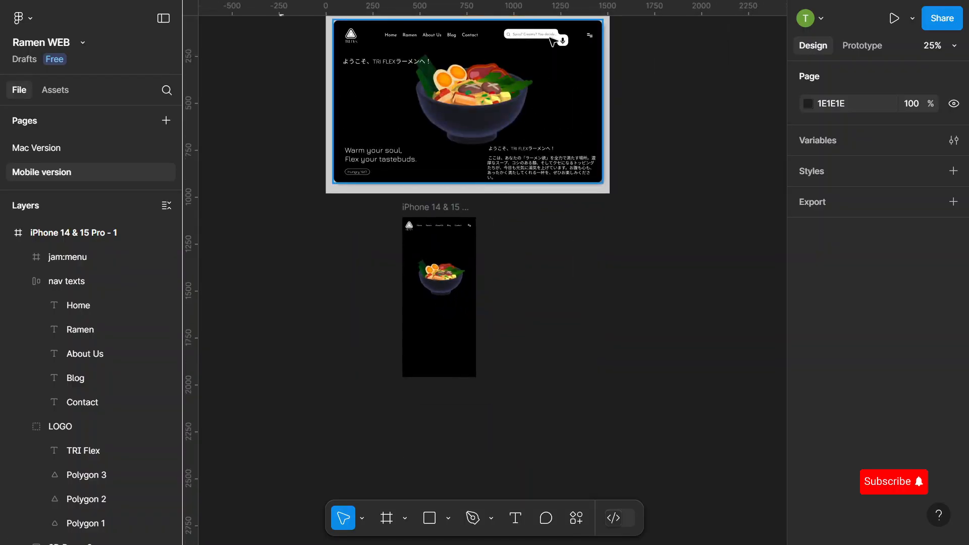
left_click(556, 37)
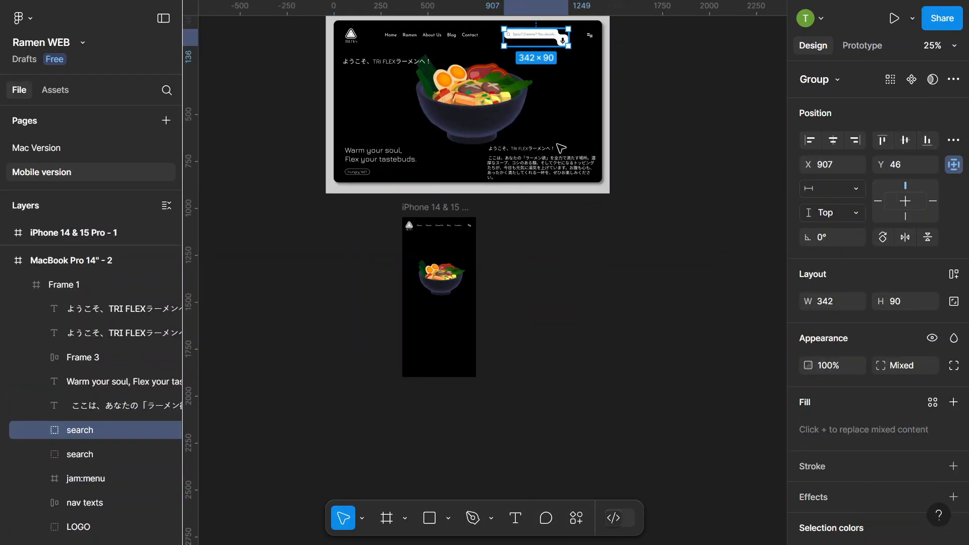
left_click_drag(539, 35, 449, 184)
scroll(439, 280, "up", 5)
scroll(450, 184, "up", 5)
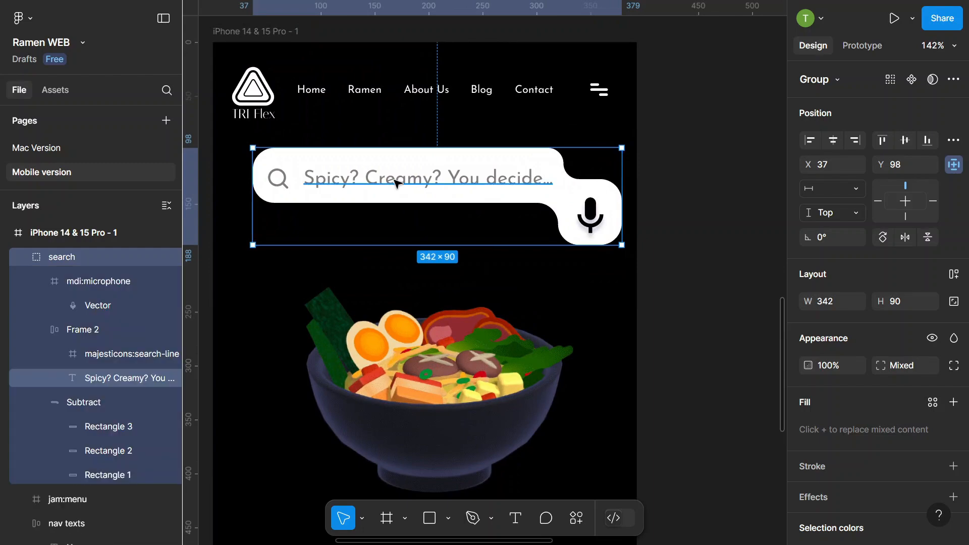
Set the search bar's "Spicy? Creamy? You decide..." placeholder text to font size 11.
double_click(397, 183)
scroll(913, 358, "down", 2)
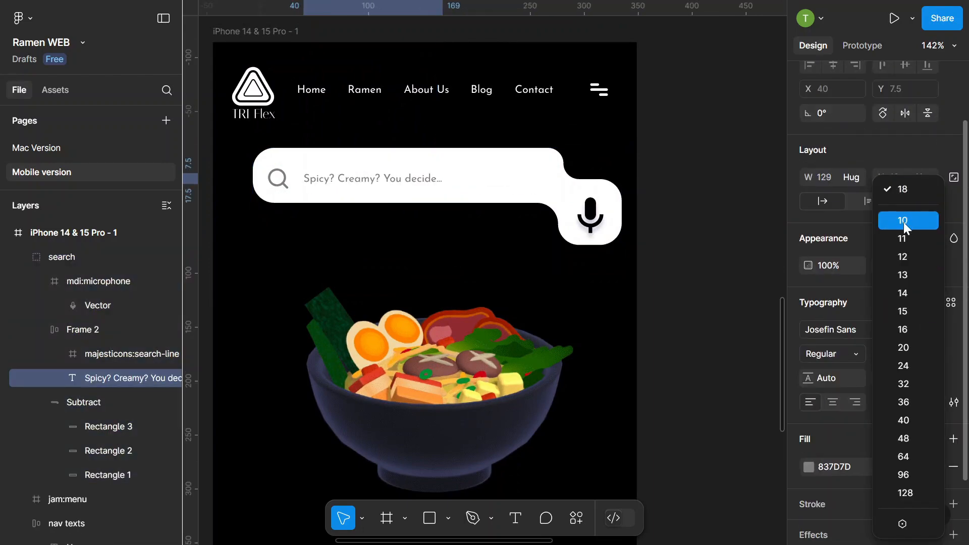
left_click(904, 222)
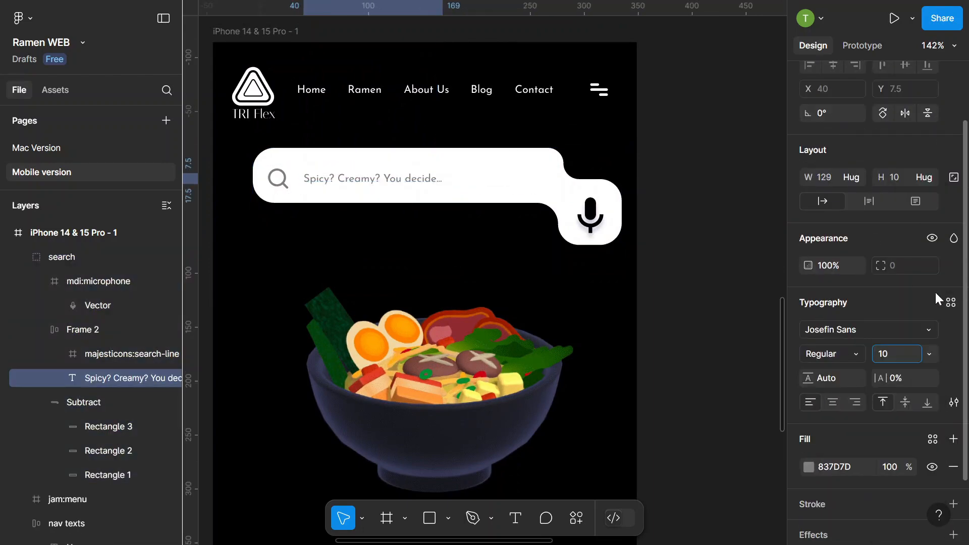
left_click(928, 355)
left_click(910, 243)
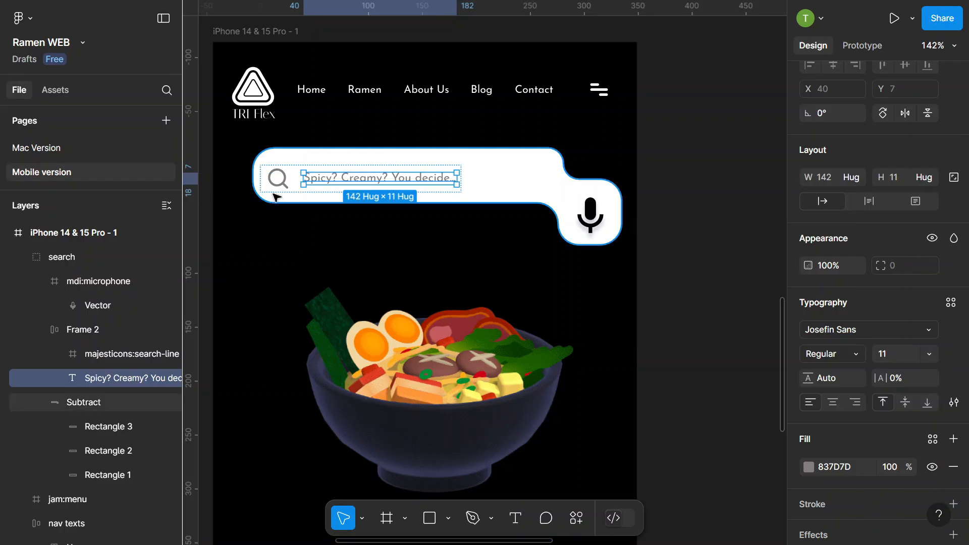
Scale the search bar's magnifier icon down to 17 × 17.
left_click(287, 172)
left_click_drag(286, 173, 285, 173)
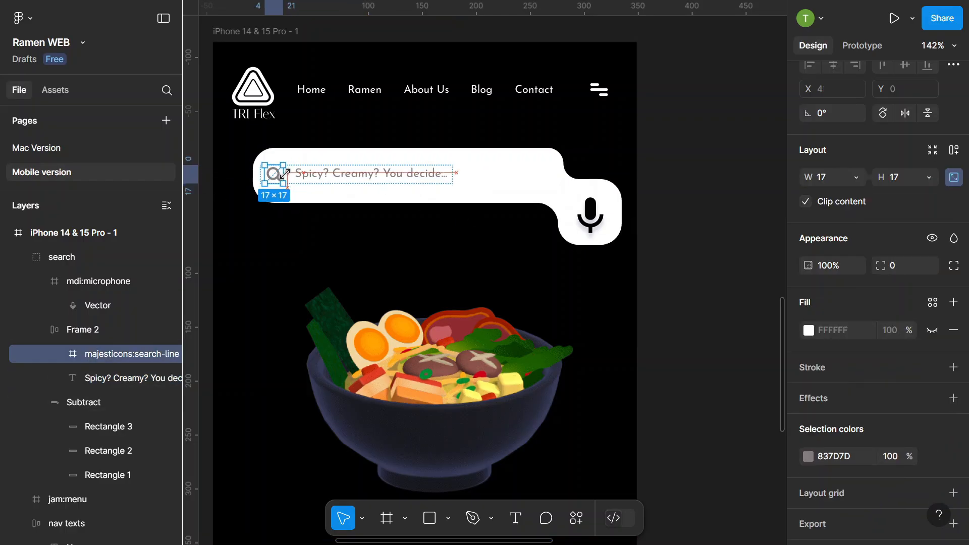
left_click(742, 181)
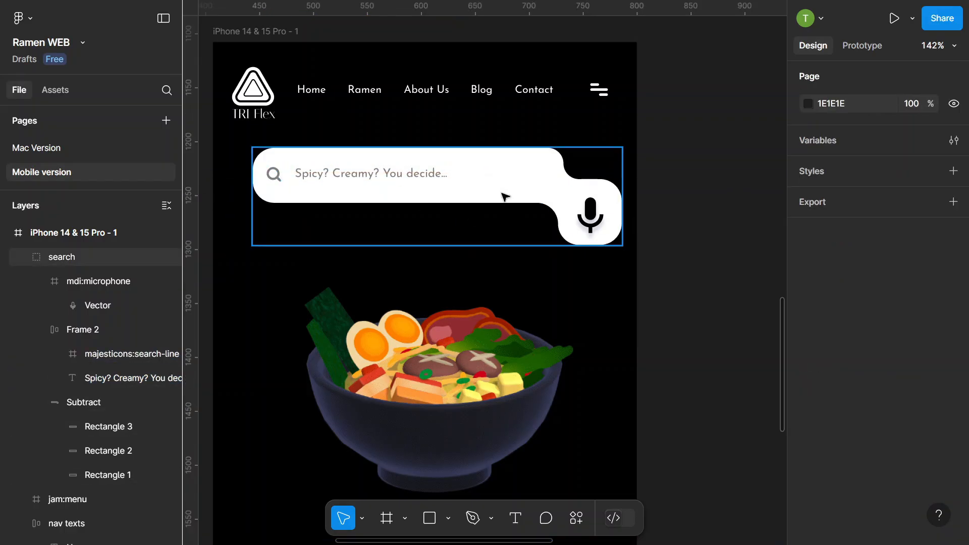
Scale the search bar's Subtract background shape down to about 281 × 74 and place it at about X 60, Y 107.
left_click(542, 160)
left_click(100, 403)
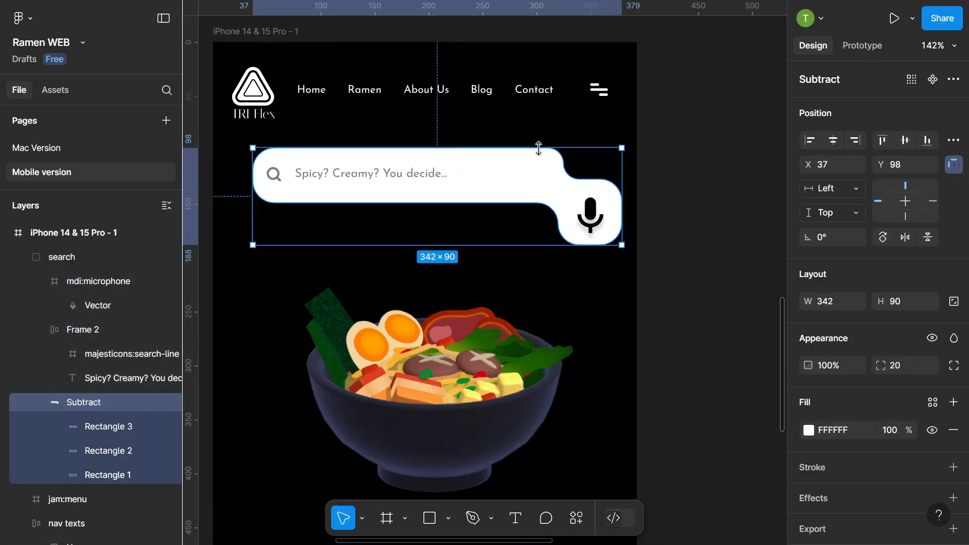
left_click_drag(528, 148, 528, 163)
left_click_drag(485, 188, 483, 185)
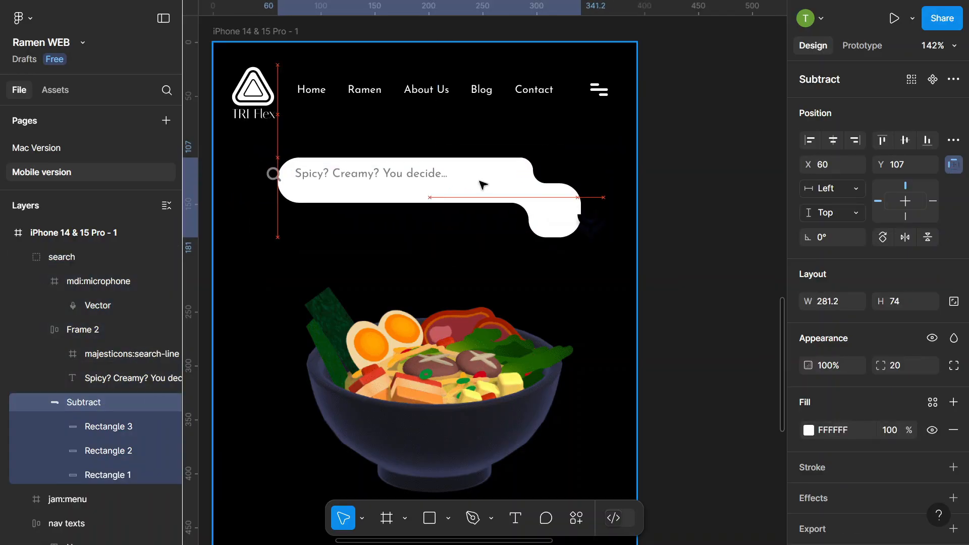
key("Escape")
Move the magnifier and placeholder frame to about X 82, Y 121, and the microphone frame to about X 291, Y 132.
double_click(358, 173)
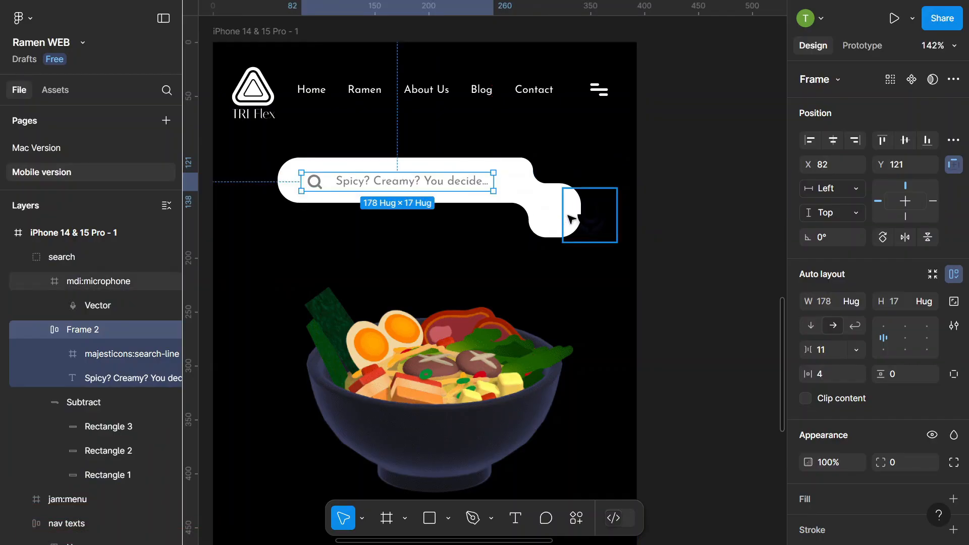
left_click(583, 217)
left_click_drag(583, 217, 546, 213)
Scale down the microphone vector inside its 49 × 49 frame and centre it in the search bar's rounded end.
scroll(545, 212, "up", 5)
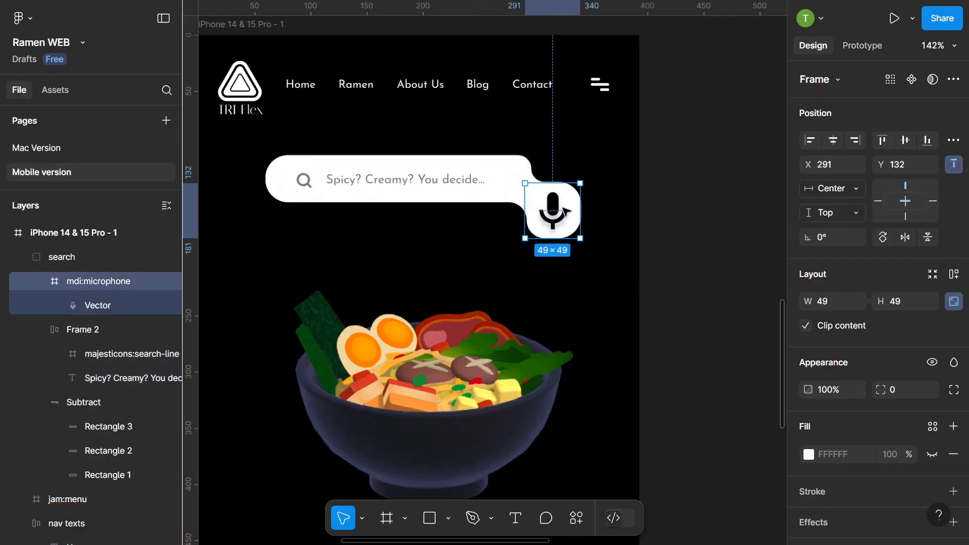
double_click(545, 213)
left_click(519, 477)
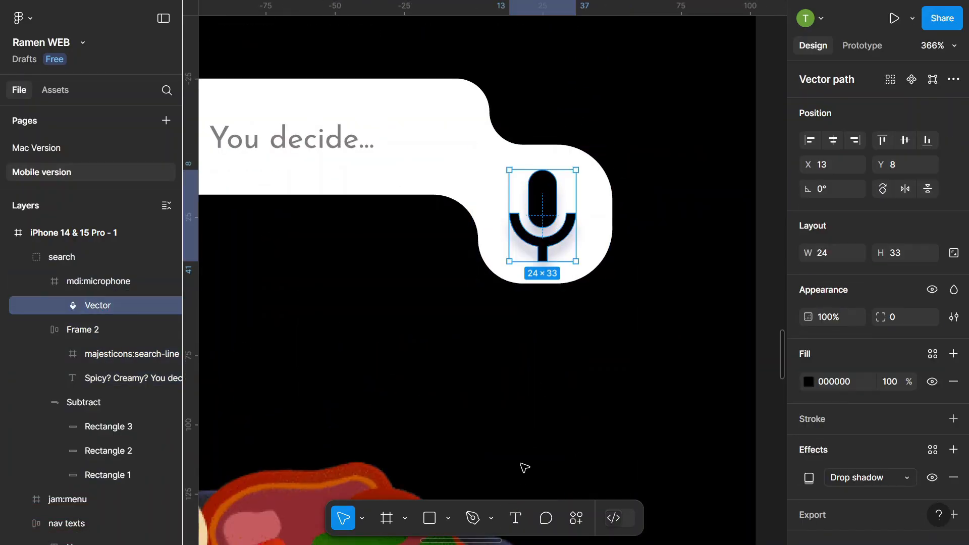
left_click_drag(537, 197, 545, 203)
left_click(579, 173)
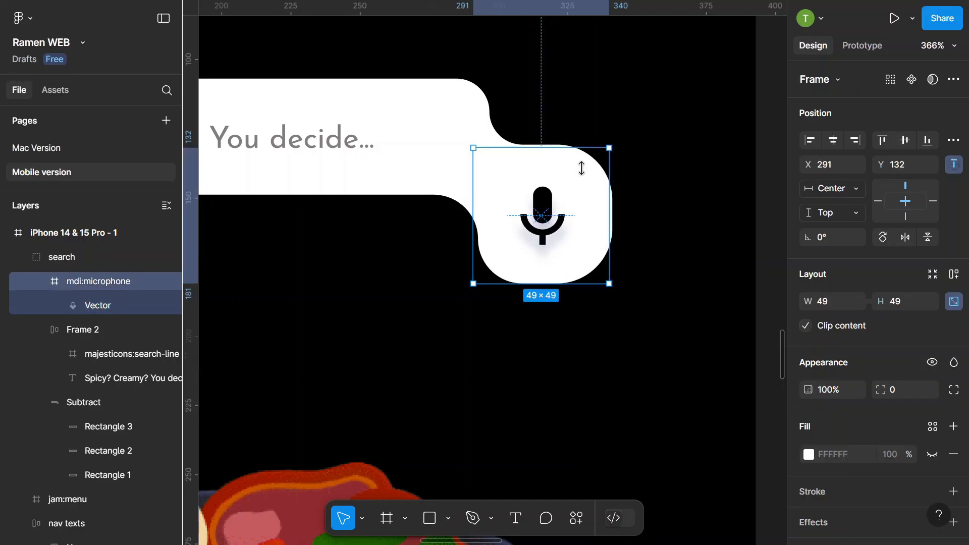
left_click_drag(581, 169, 574, 186)
left_click_drag(552, 245, 541, 222)
scroll(542, 222, "down", 5, "ctrl")
left_click(644, 210)
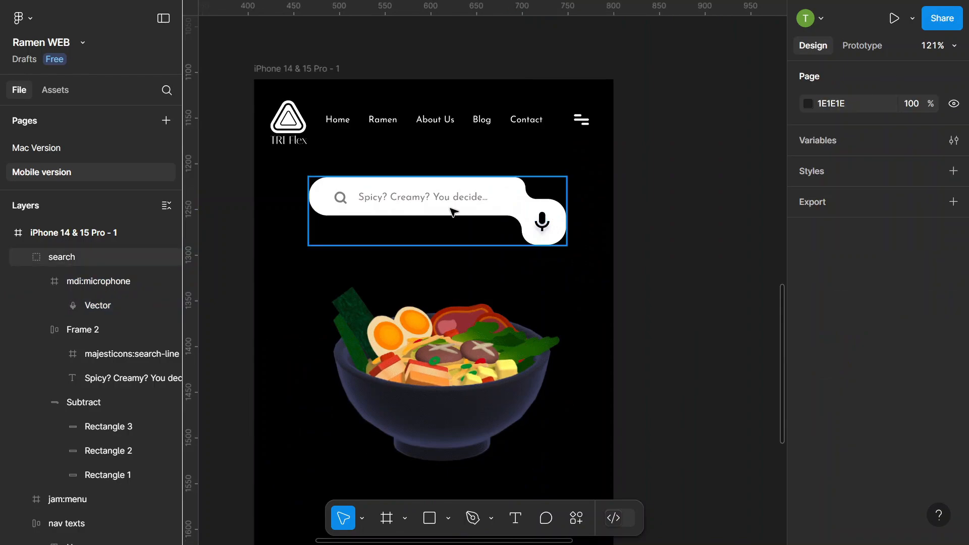
Move the whole search group to about X 66, Y 92 in the iPhone frame.
mouse_move(455, 196)
left_mouse_down()
mouse_move(460, 183)
mouse_move(458, 198)
left_mouse_up()
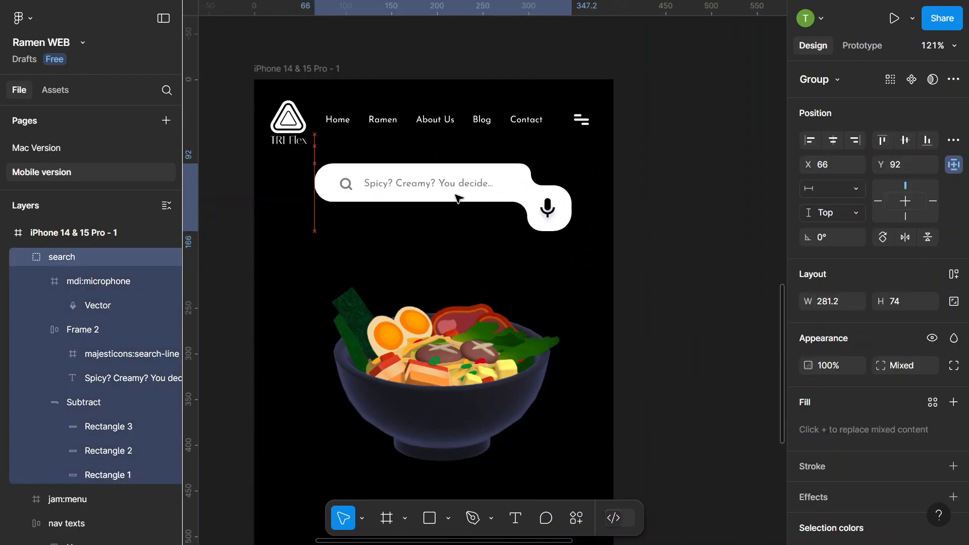
scroll(450, 207, "down", 5, "ctrl")
left_click(592, 249)
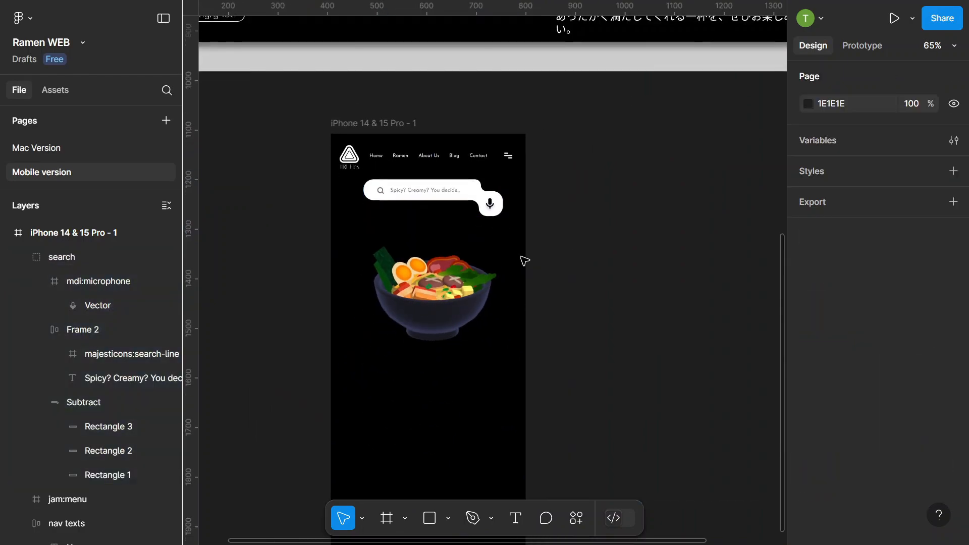
Move the ramen bowl slightly down in the iPhone frame.
scroll(522, 260, "down", 2)
left_click(455, 256)
left_click_drag(439, 244, 440, 252)
scroll(440, 252, "down", 4, "ctrl")
left_click(558, 211)
Copy the smaller ようこそ、TRI FLEXラーメンへ！ text from the MacBook design into the iPhone frame at about X 78, Y 212.
scroll(558, 211, "up", 4)
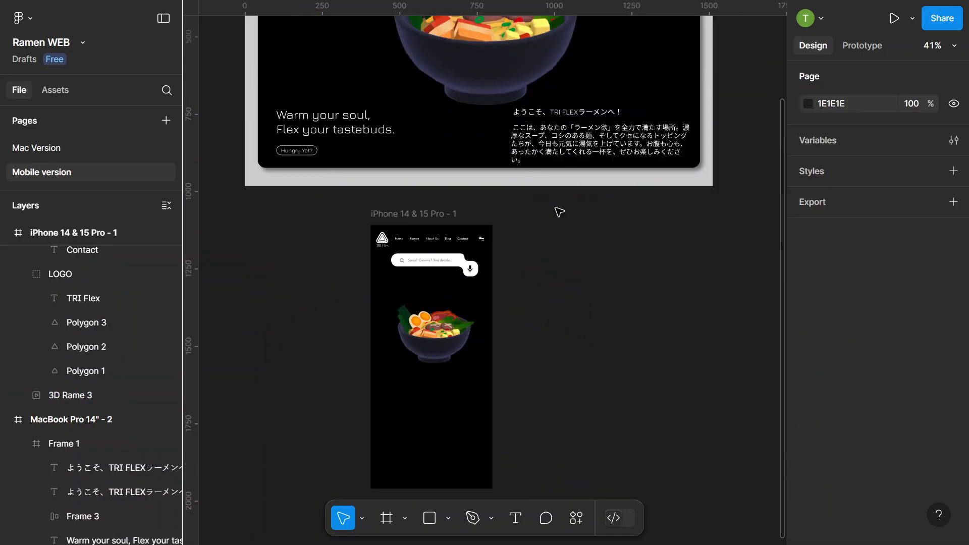
double_click(484, 137)
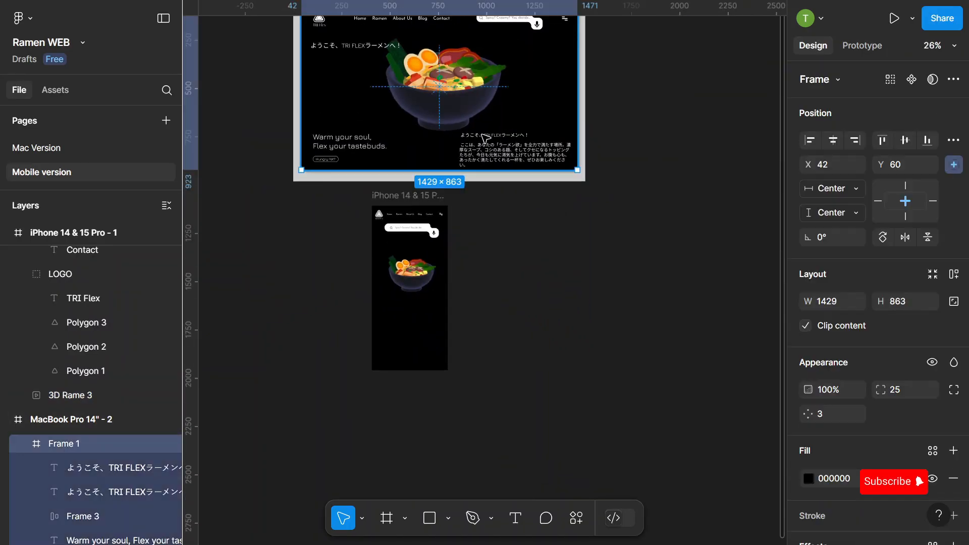
left_click_drag(483, 136, 410, 256)
scroll(406, 252, "up", 5, "ctrl")
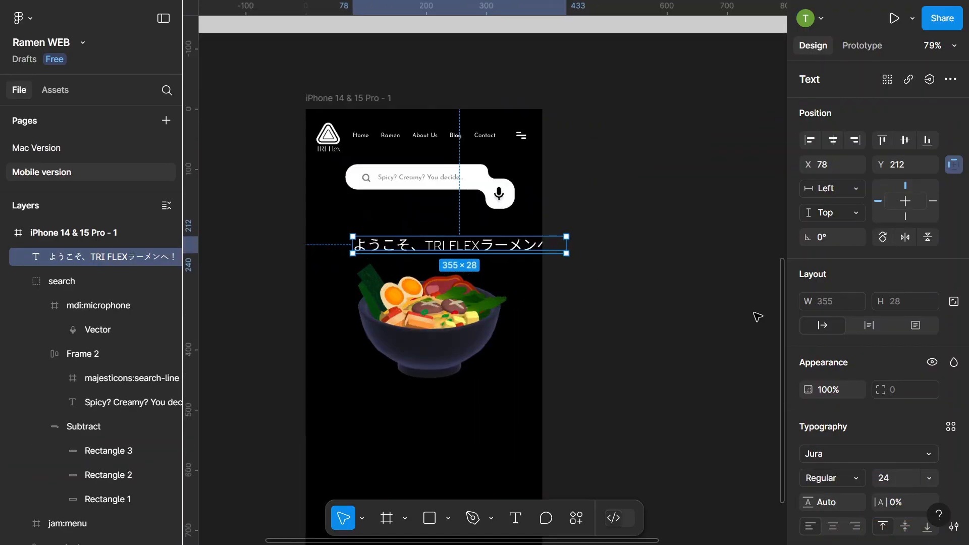
Set the copied welcome text to font size 11 and centre it horizontally below the search bar at about Y 159.
left_click(932, 480)
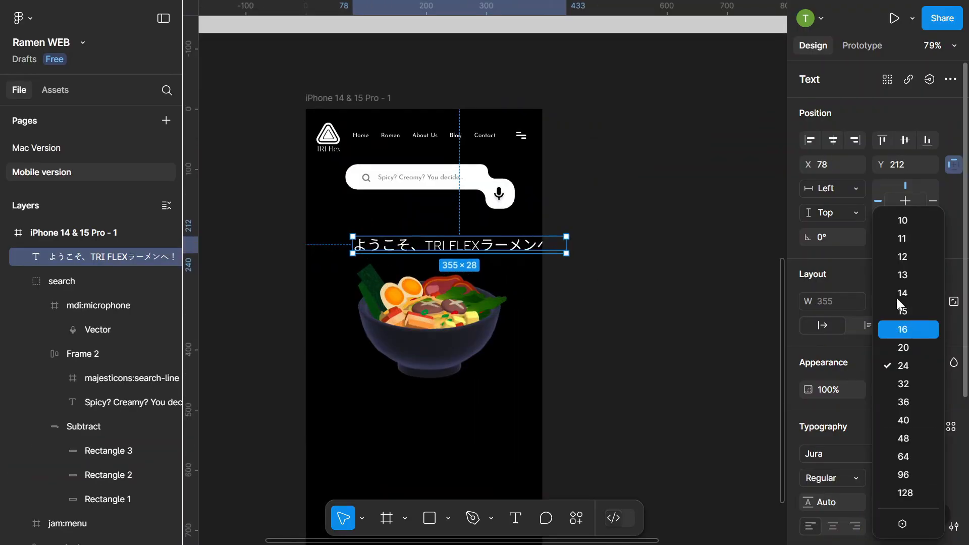
left_click(907, 236)
scroll(416, 241, "up", 3, "ctrl")
left_click_drag(416, 240, 439, 195)
left_click(832, 141)
scroll(439, 244, "down", 5, "ctrl")
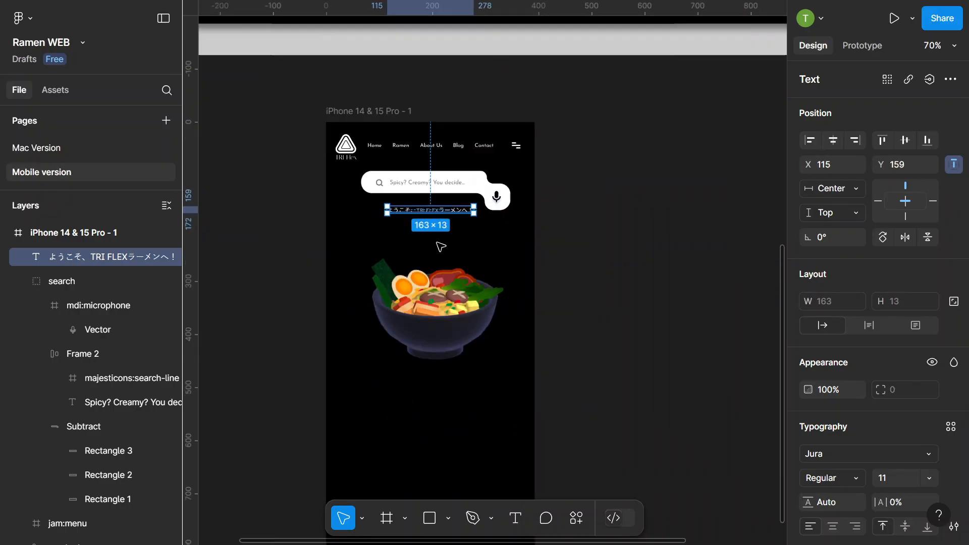
left_click(567, 221)
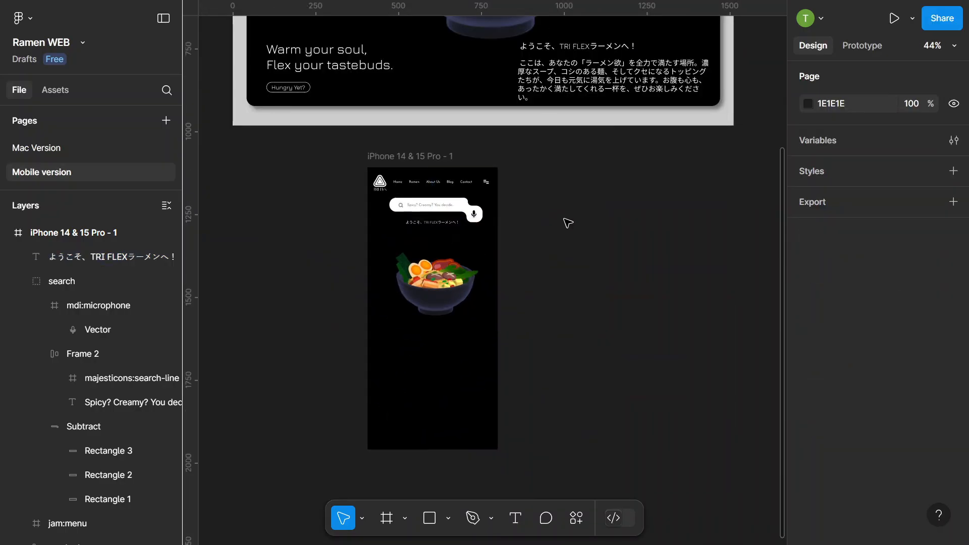
Move the Hungry Yet? button from the MacBook design into the iPhone frame, below the bowl at about X 153, Y 477.
double_click(293, 91)
left_click_drag(368, 216, 439, 338)
scroll(441, 328, "up", 5)
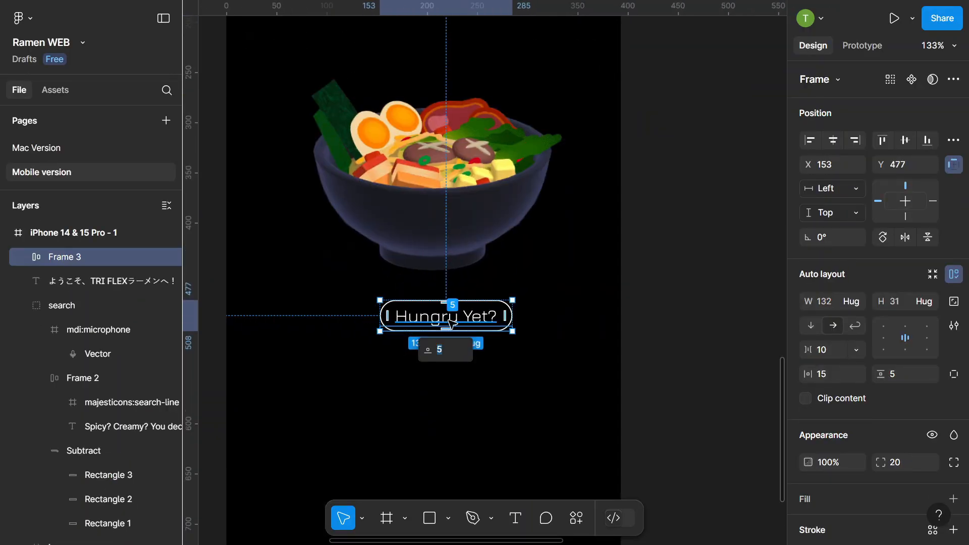
Set the Hungry Yet? button's text to font size 10.
scroll(880, 393, "down", 5)
double_click(479, 322)
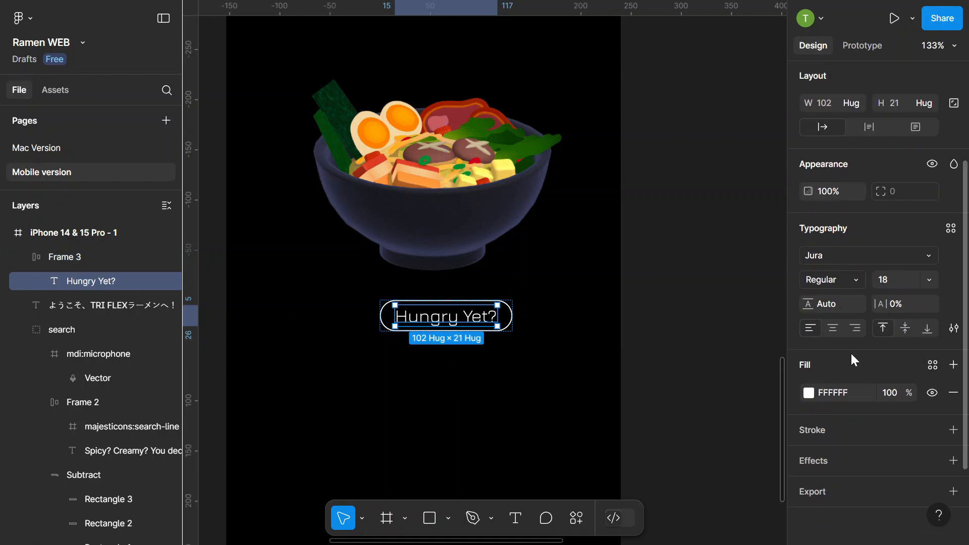
left_click(910, 282)
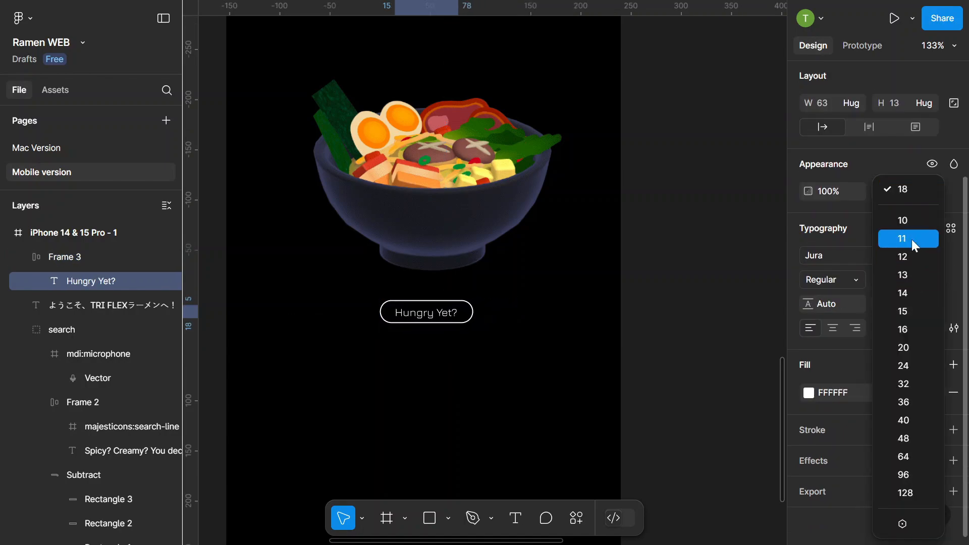
left_click(913, 224)
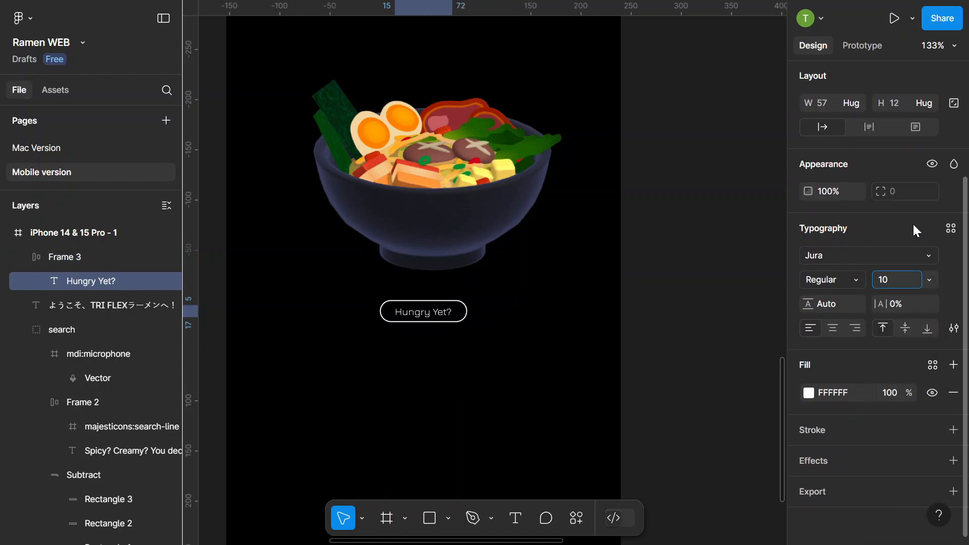
left_click(475, 337)
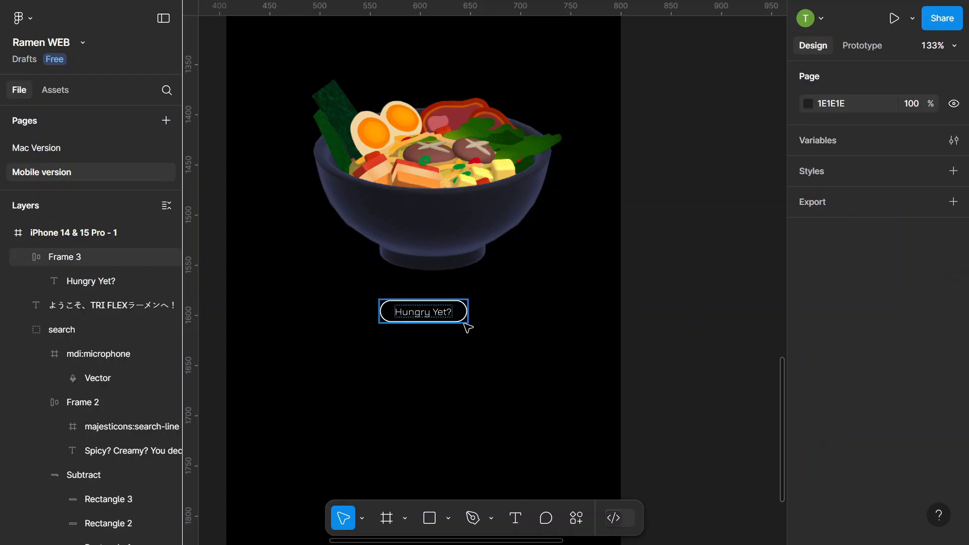
Set the Hungry Yet? button's stroke weight to 0.5.
left_click(465, 324)
scroll(459, 323, "up", 3)
scroll(888, 404, "down", 3)
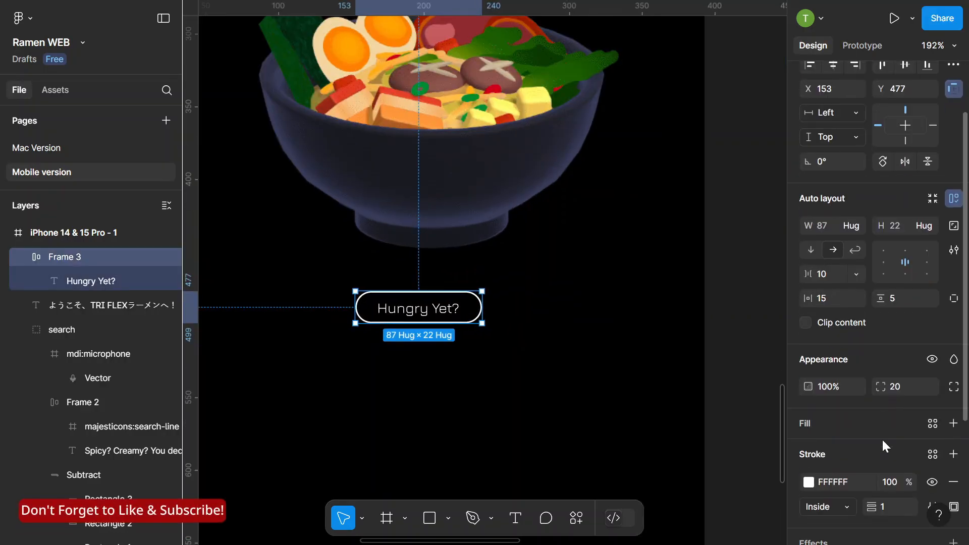
type("0")
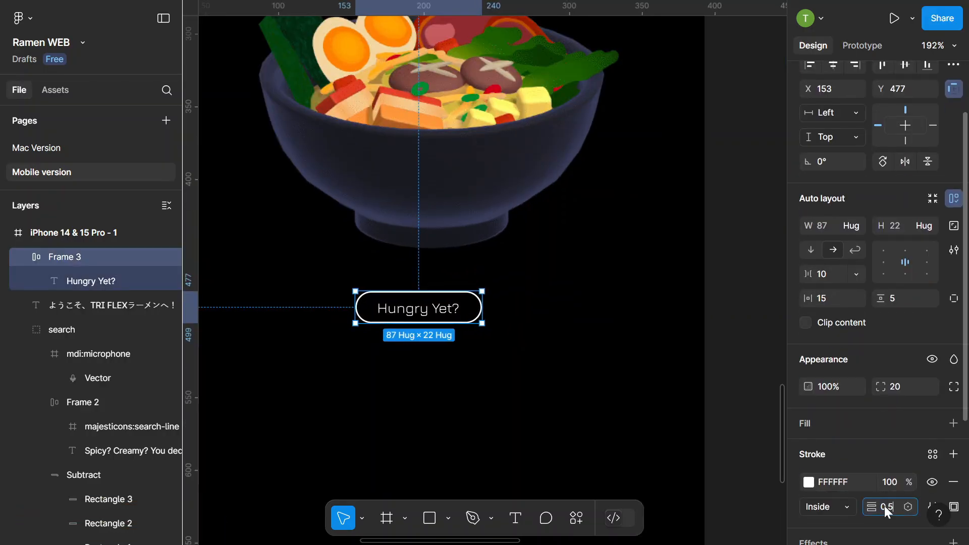
type(".5")
key("Return")
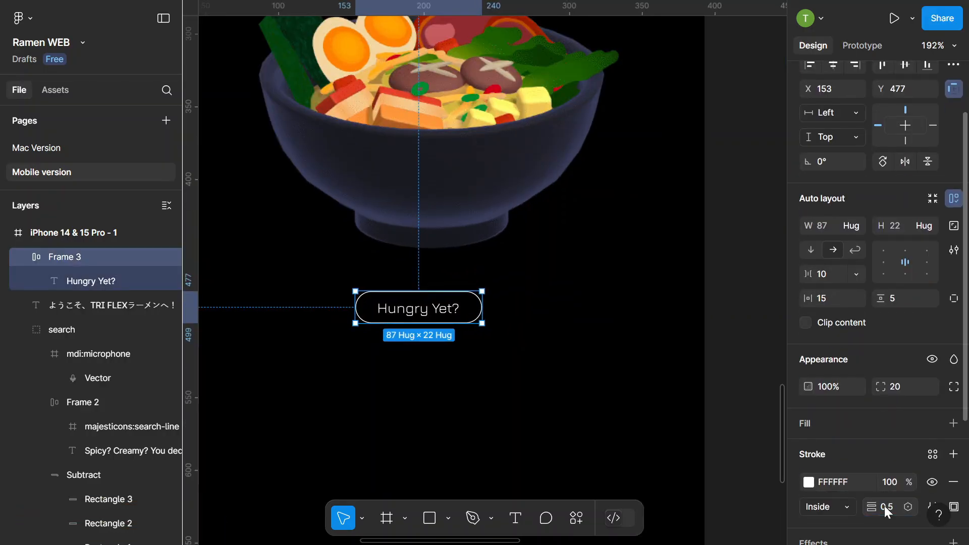
left_click(757, 319)
Centre the Hungry Yet? button horizontally in the iPhone frame and nudge it into line beneath the bowl.
scroll(444, 311, "down", 2)
left_click(438, 312)
left_click(832, 139)
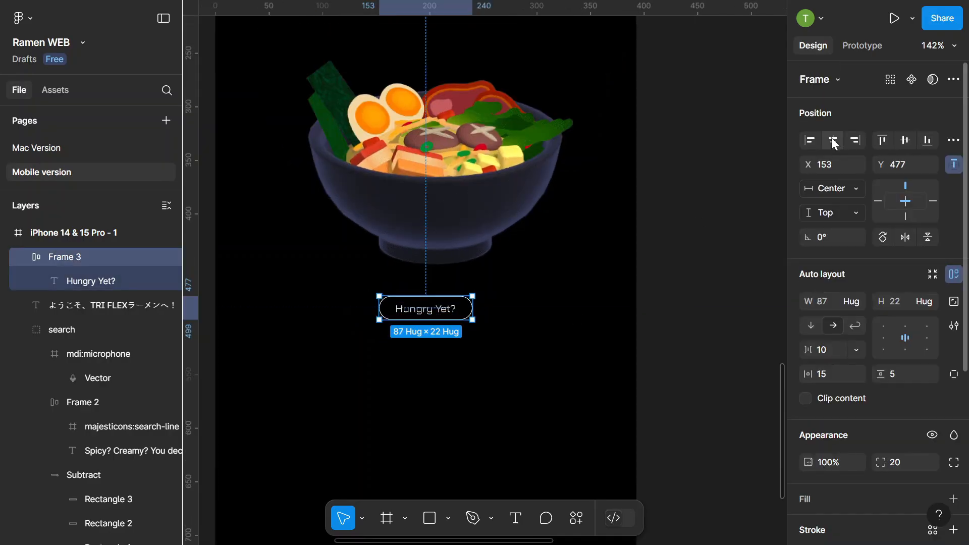
scroll(528, 241, "down", 3)
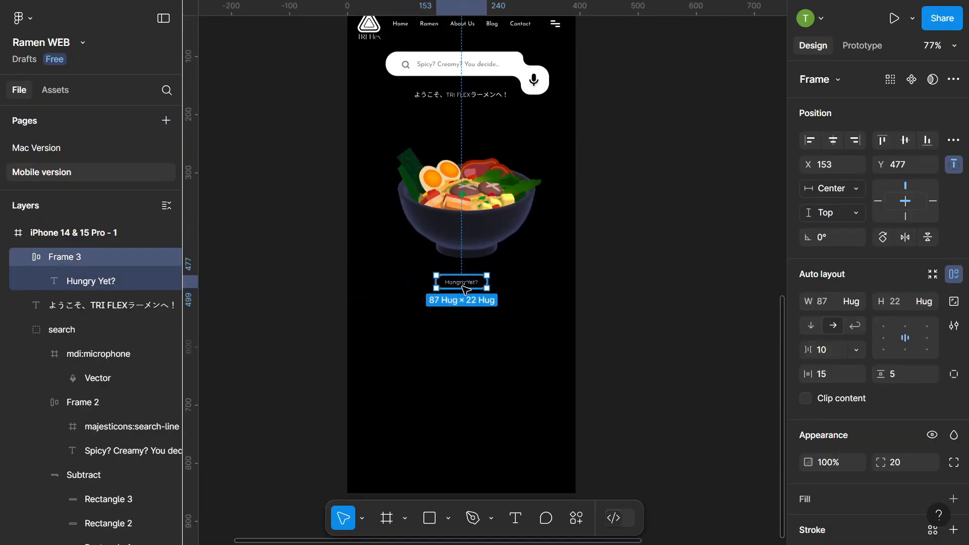
left_click_drag(465, 289, 473, 287)
scroll(454, 285, "down", 5)
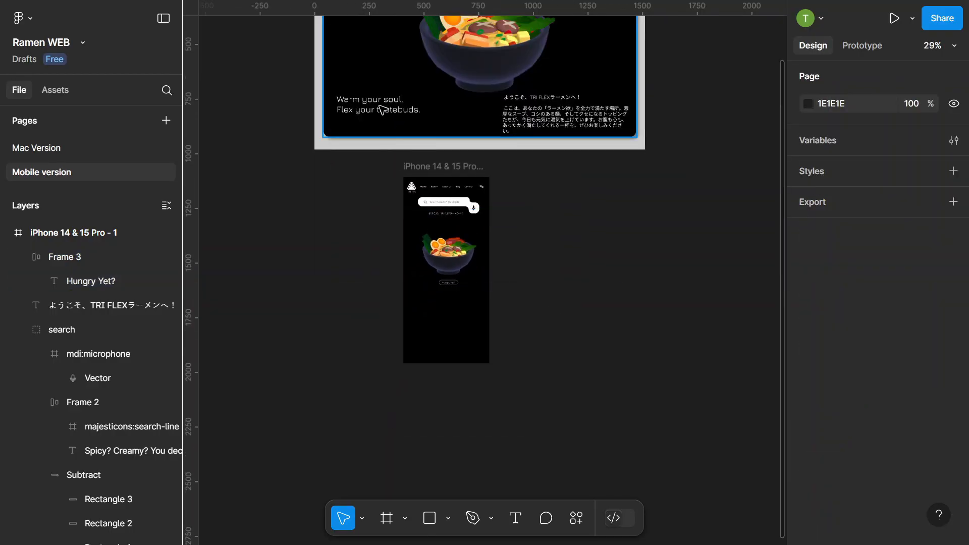
Move the "Warm your soul, Flex your tastebuds." tagline into the iPhone frame below the button, at font size 13 and width 150.
left_click_drag(382, 109, 447, 305)
scroll(443, 309, "up", 2)
scroll(447, 304, "up", 5)
scroll(883, 303, "down", 3)
left_click(929, 327)
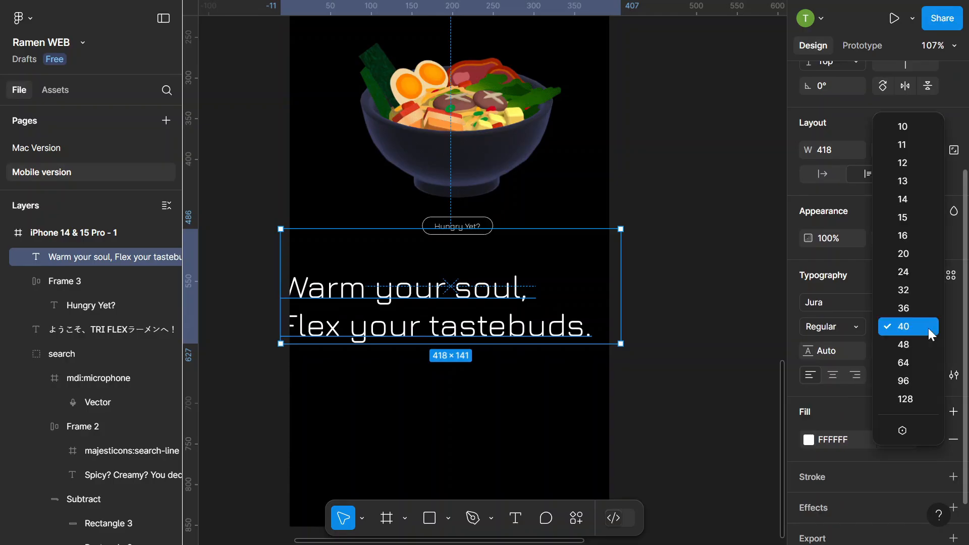
left_click(914, 188)
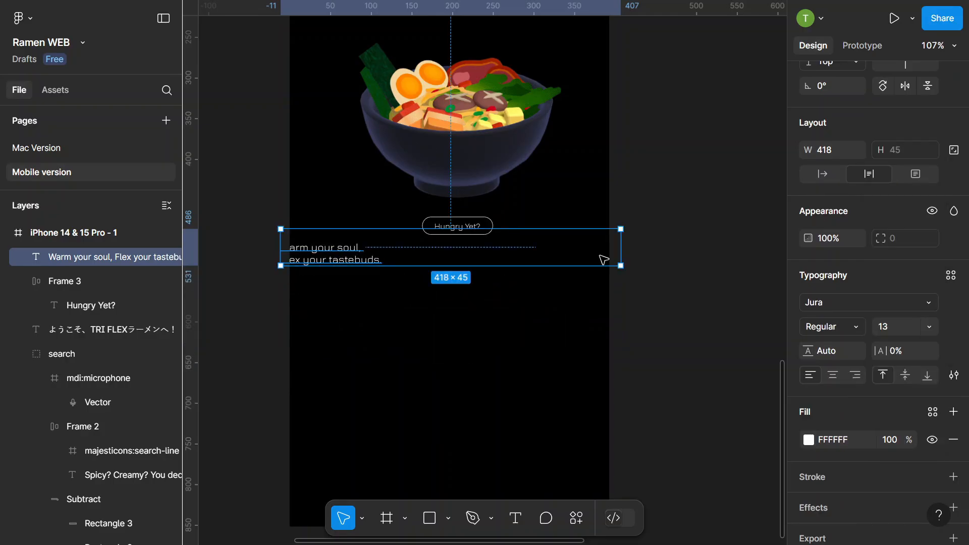
left_click_drag(589, 256, 463, 295)
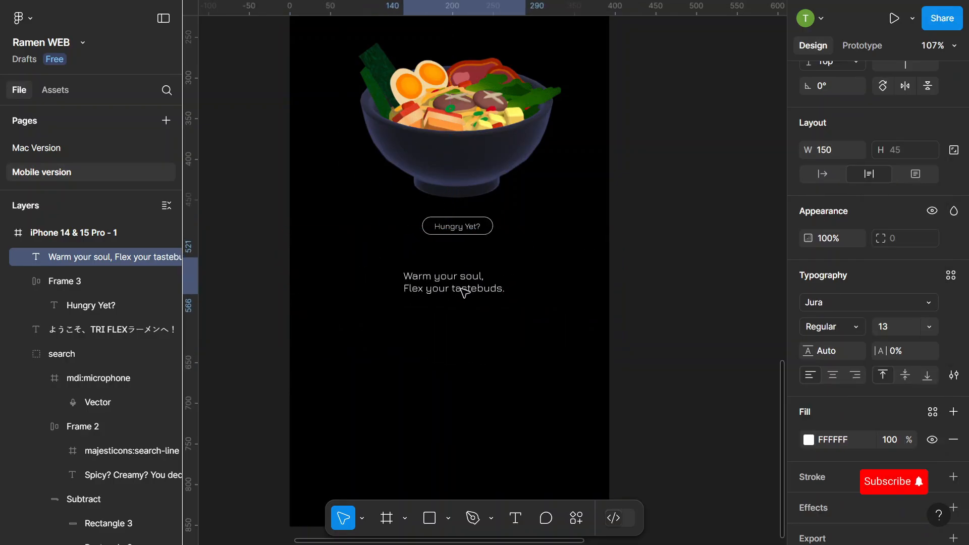
Set the tagline to font size 16 with centred text, widen its box to 181, and place it beneath the Hungry Yet? button.
left_click(929, 327)
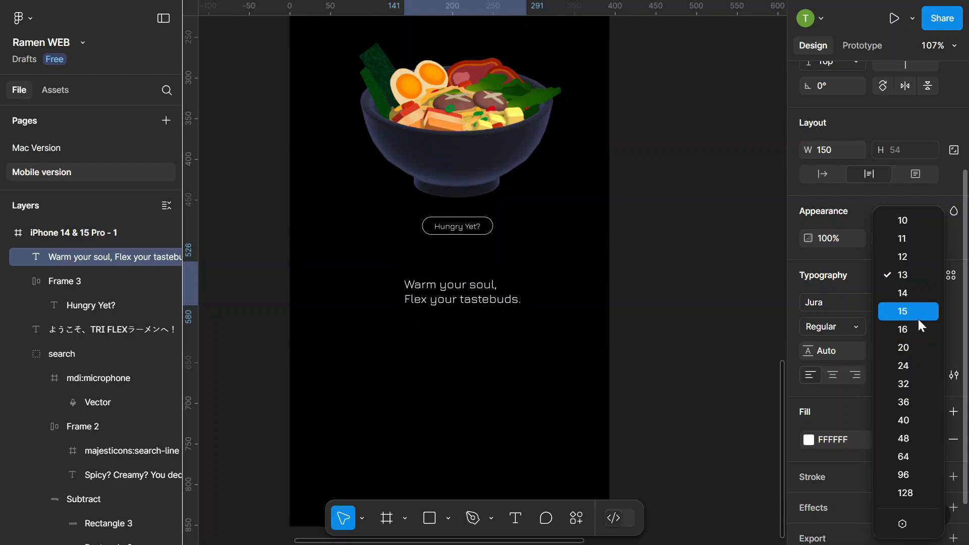
left_click(922, 331)
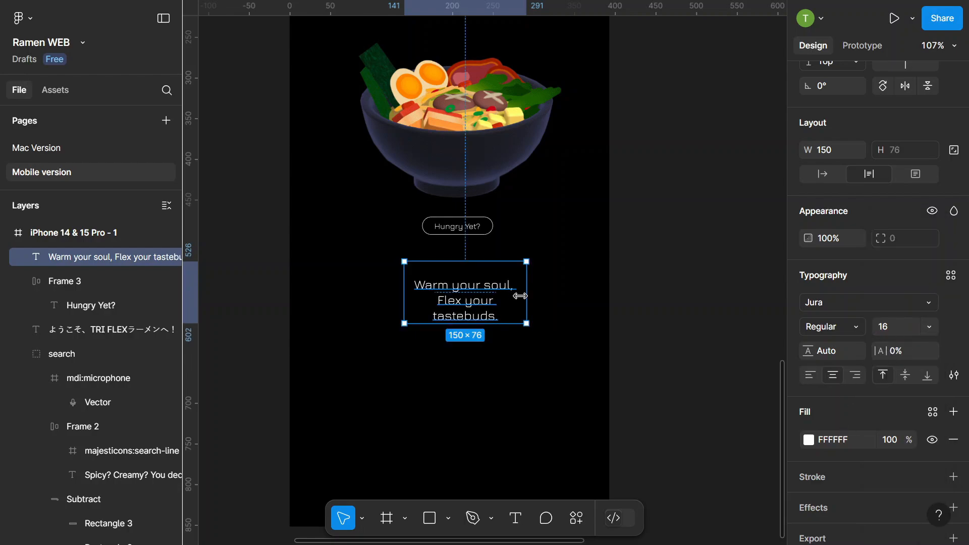
left_click_drag(525, 298, 551, 300)
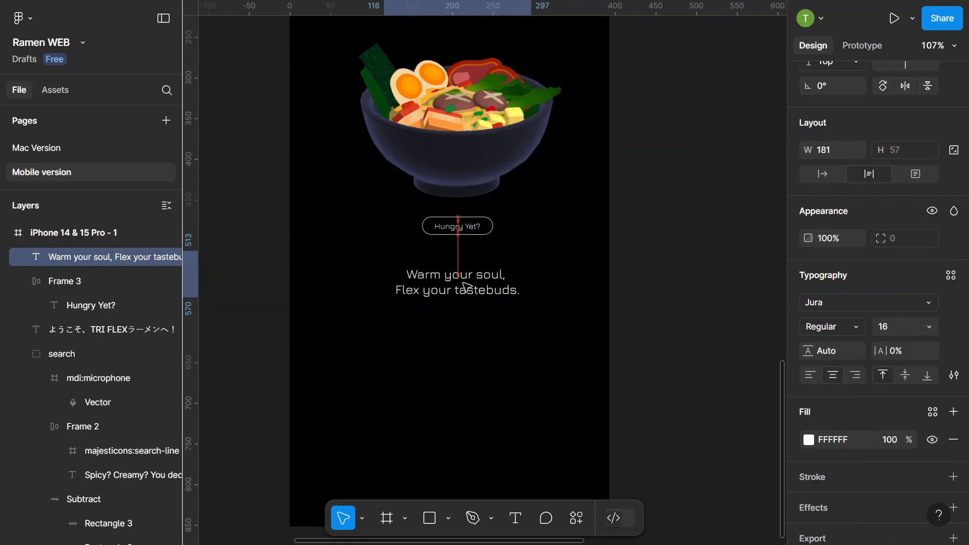
scroll(489, 298, "down", 5)
left_click(598, 287)
Duplicate the Japanese description paragraph from the MacBook design into the iPhone frame below the tagline and set its font size to 16.
scroll(598, 288, "down", 3)
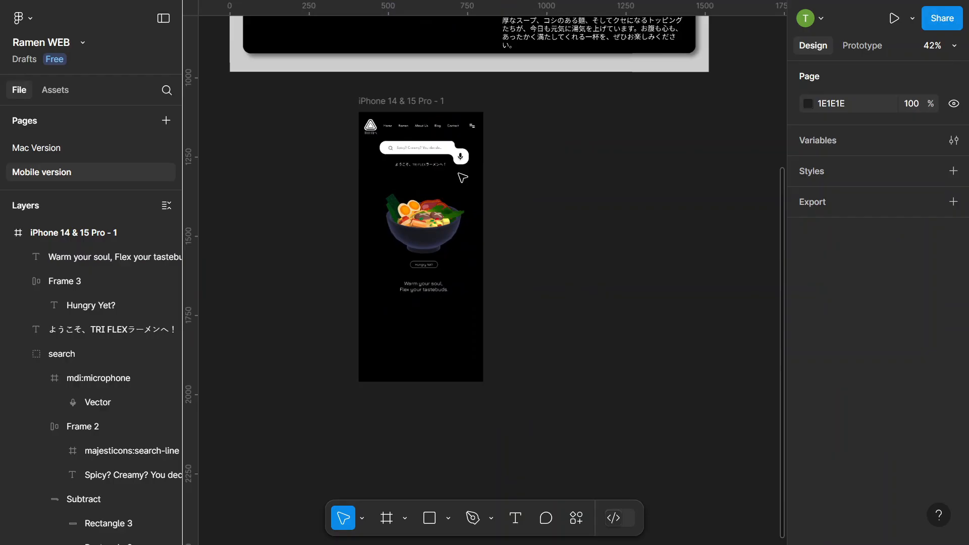
left_click(532, 36)
key("ctrl+d")
left_click_drag(533, 36, 415, 329)
scroll(415, 329, "up", 5)
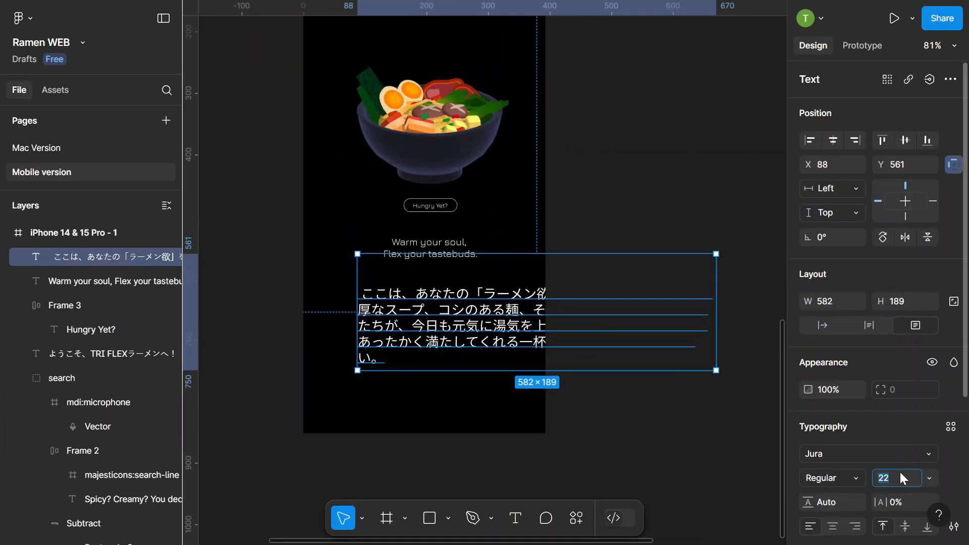
key("Return")
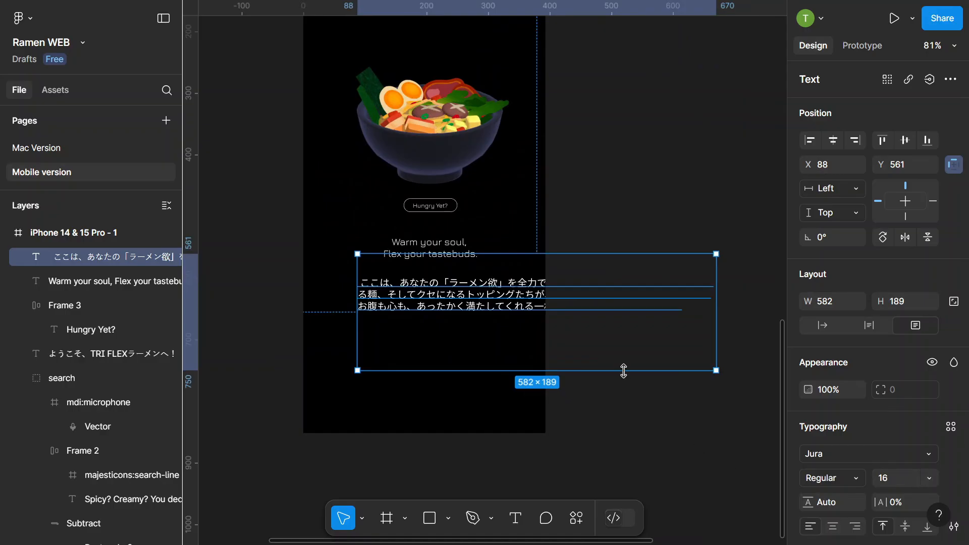
Resize the Japanese paragraph's text box to about 325 × 170 and place it inside the iPhone frame at about X 36, Y 590.
left_click_drag(623, 370, 558, 298)
left_click_drag(449, 323, 431, 358)
left_click(654, 325)
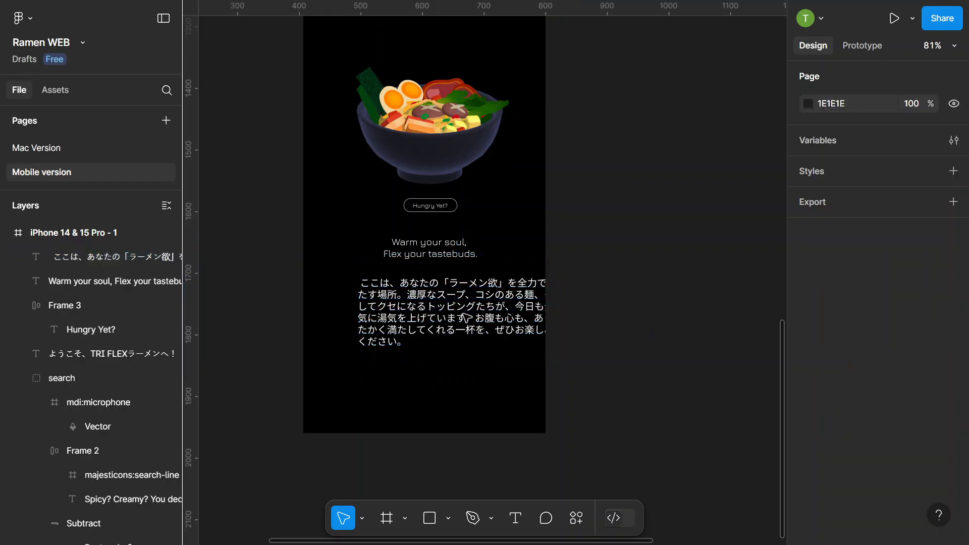
left_click(452, 309)
left_click_drag(453, 309, 422, 325)
Centre-align the Japanese paragraph's text and centre its box horizontally in the iPhone frame.
scroll(817, 404, "down", 3)
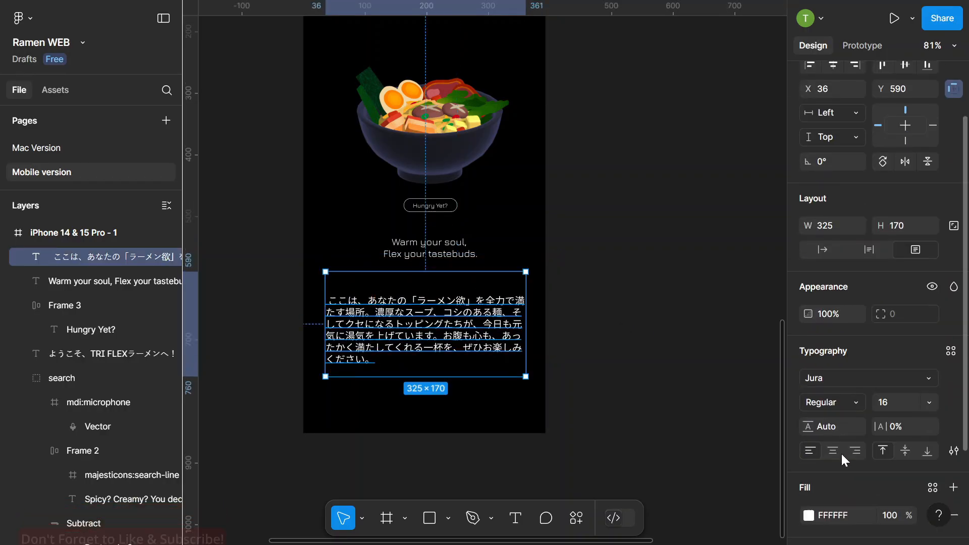
left_click(832, 448)
scroll(851, 167, "up", 3)
left_click(833, 141)
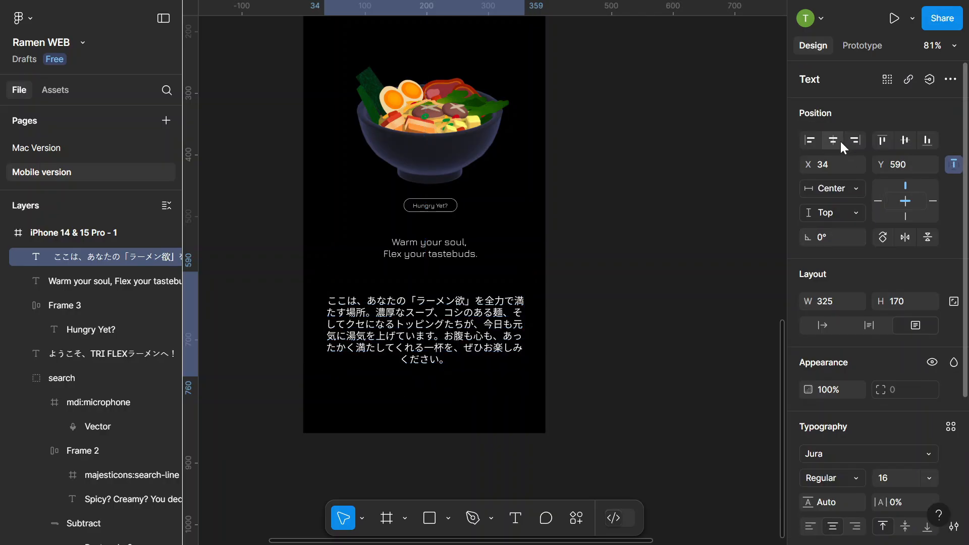
Centre the tagline horizontally in the iPhone frame, in line with the Japanese paragraph.
left_click(448, 240)
scroll(430, 254, "up", 2)
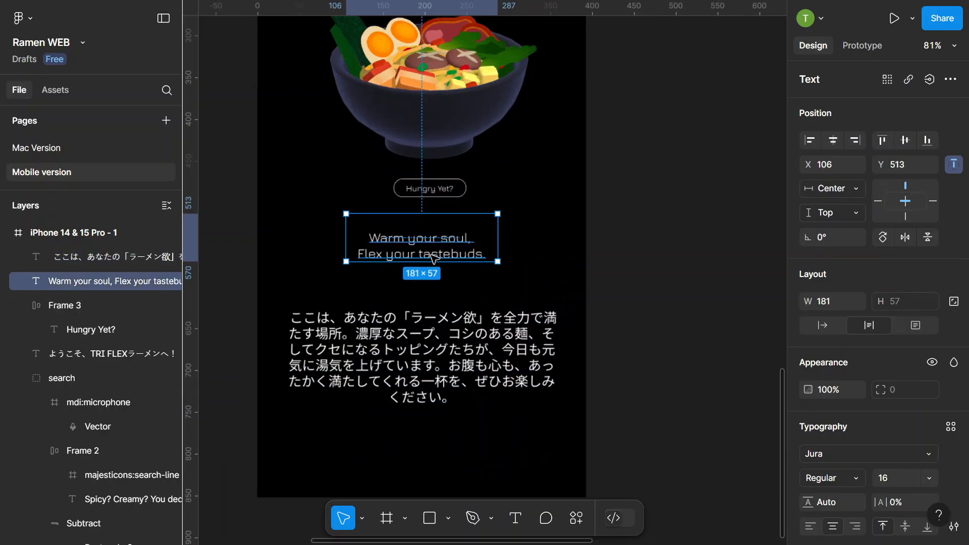
mouse_move(422, 341)
left_mouse_down()
mouse_move(422, 324)
mouse_move(423, 341)
left_mouse_up()
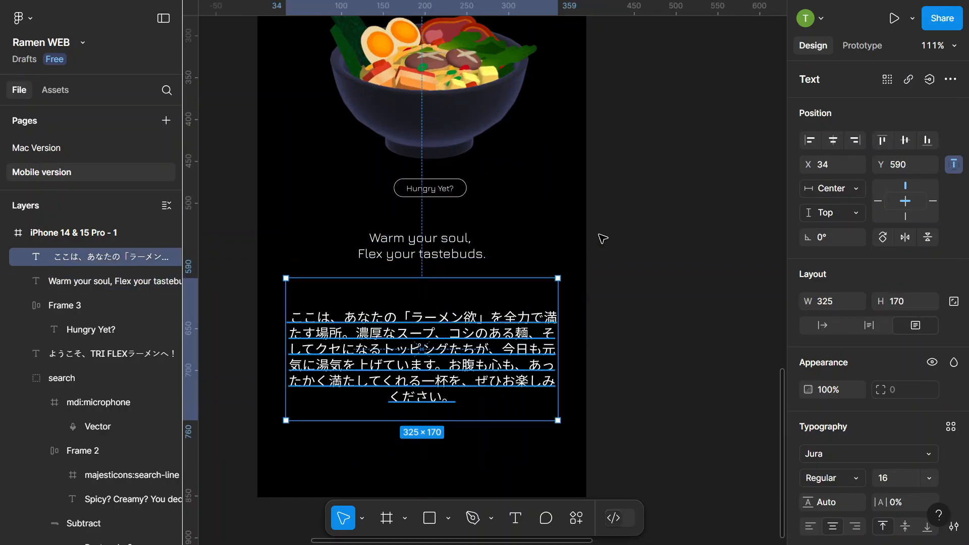
left_click(600, 238)
scroll(454, 225, "down", 4)
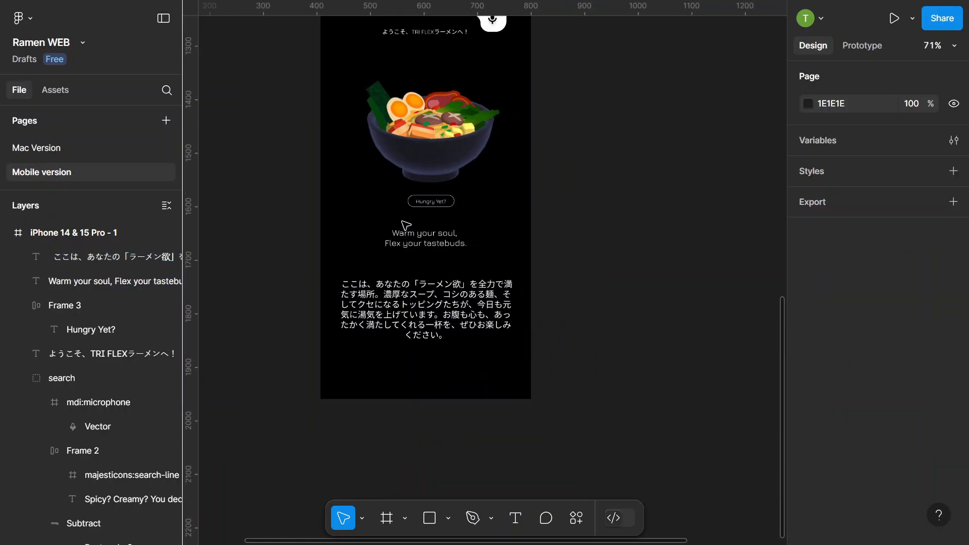
Move the 3D ramen bowl down to about Y 161 and centre it horizontally in the iPhone frame.
left_click(432, 203)
scroll(432, 203, "down", 3)
scroll(426, 197, "up", 1)
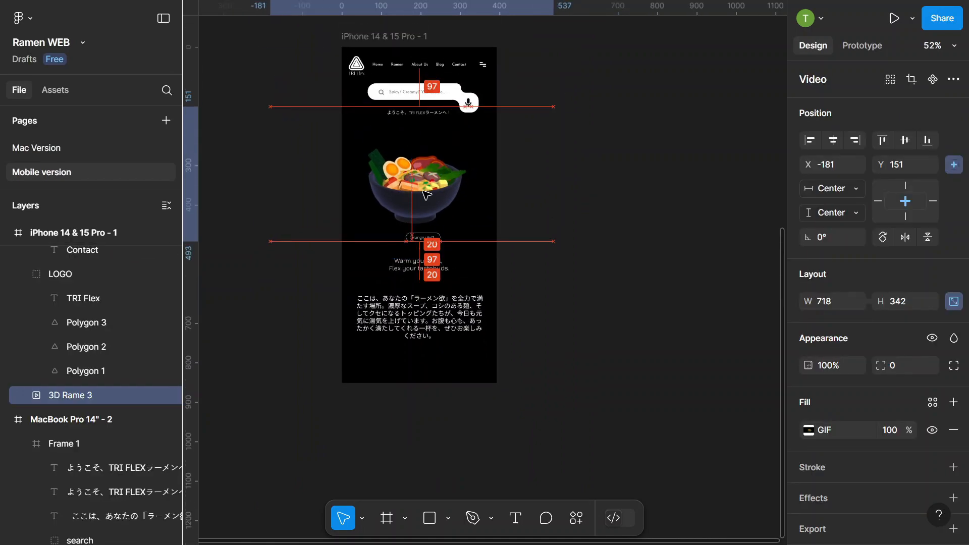
left_click_drag(423, 192, 428, 195)
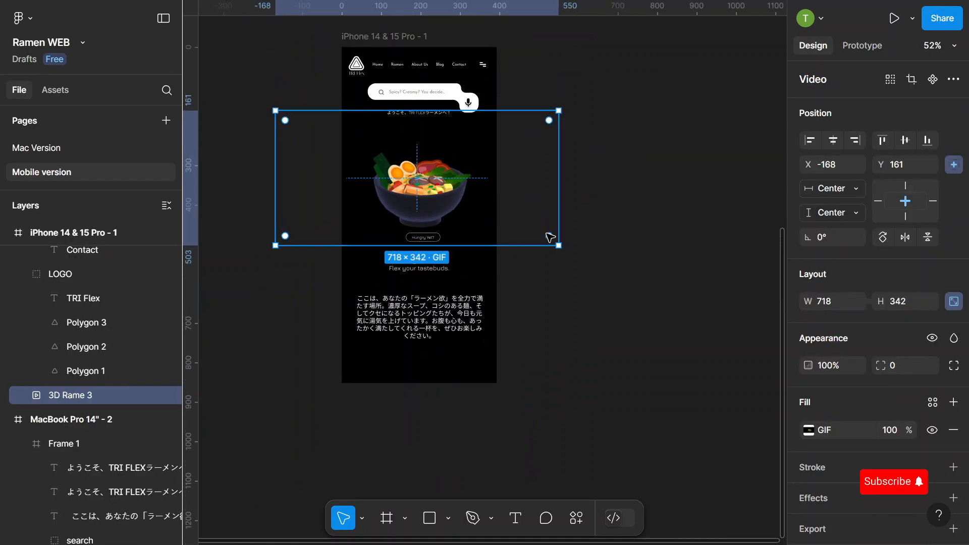
left_click(828, 141)
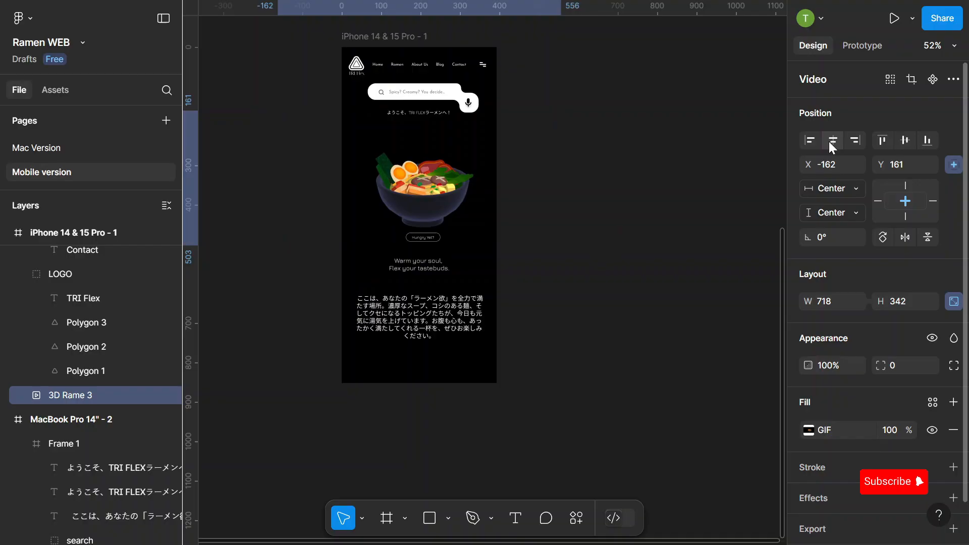
left_click(643, 217)
Shift the Hungry Yet? button, tagline and Japanese paragraph down together and centre them horizontally in the iPhone frame.
scroll(419, 265, "up", 1)
left_click(418, 272)
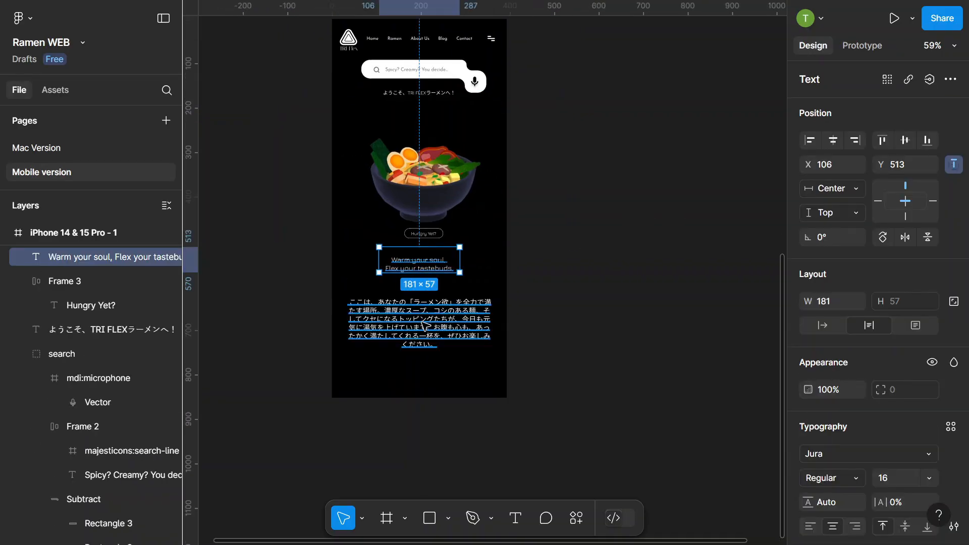
left_click(421, 319, "shift")
left_click(423, 233, "shift")
left_click_drag(453, 303, 453, 309)
left_click(830, 144)
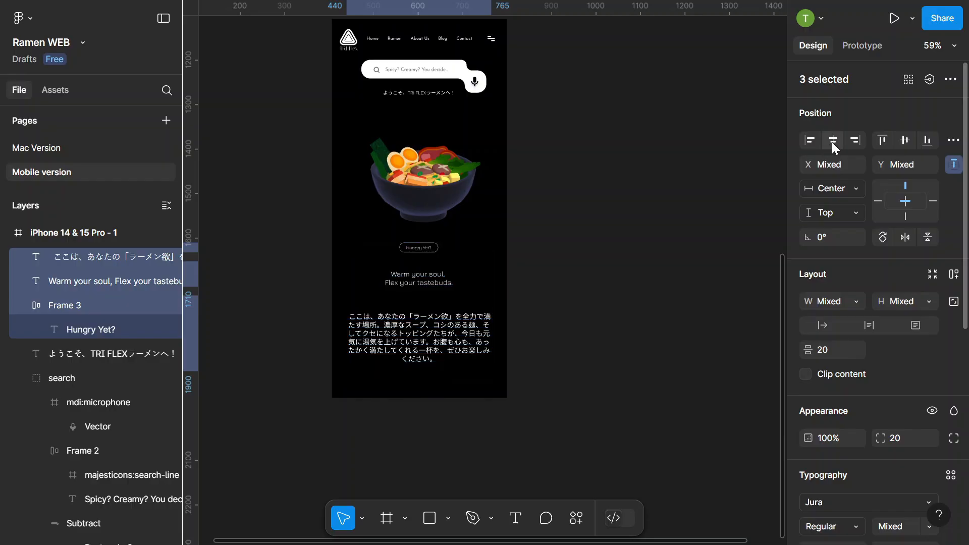
left_click(600, 212)
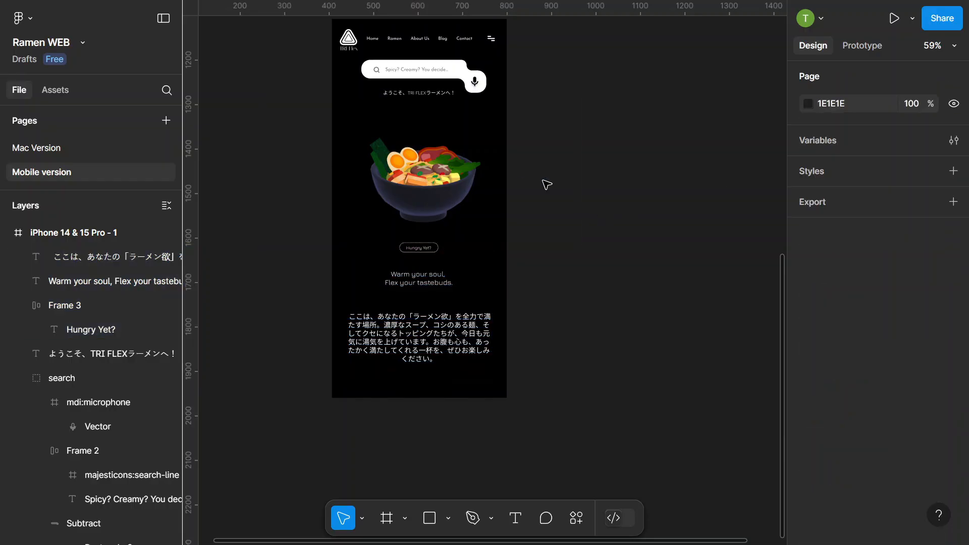
Duplicate the finished iPhone frame and place the copy to its right at about X 914, Y 1108.
scroll(547, 183, "up", 1)
left_click(392, 50)
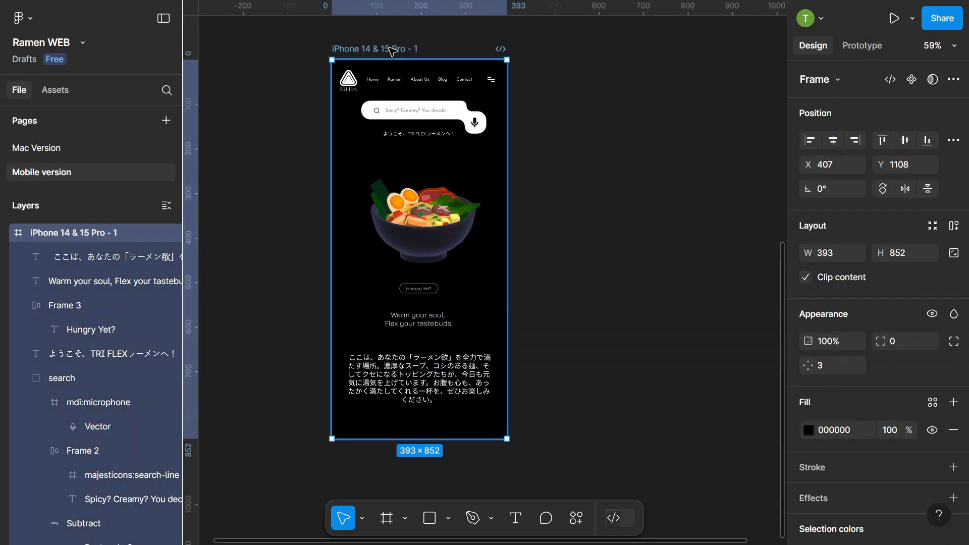
key("ctrl+d")
scroll(677, 195, "up", 2)
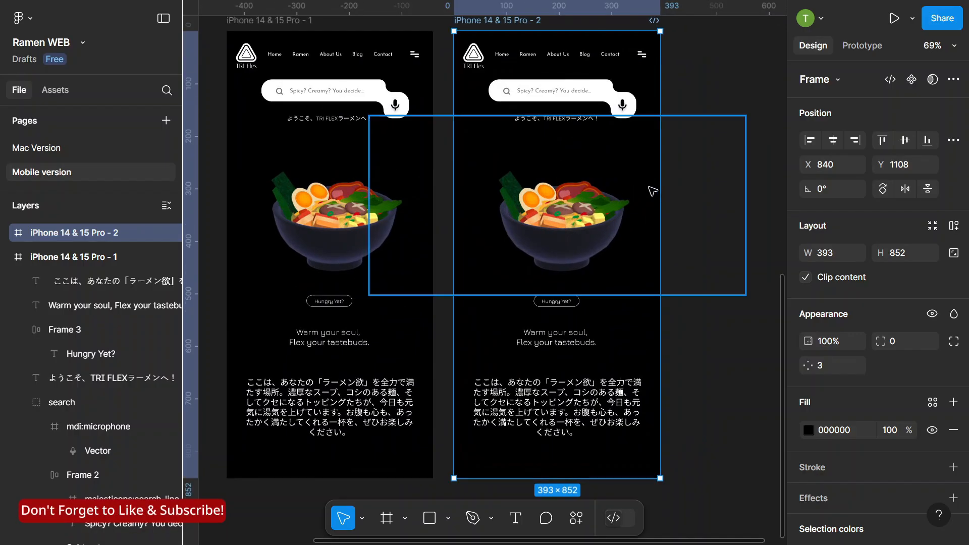
scroll(522, 231, "down", 3)
left_click_drag(543, 95, 567, 96)
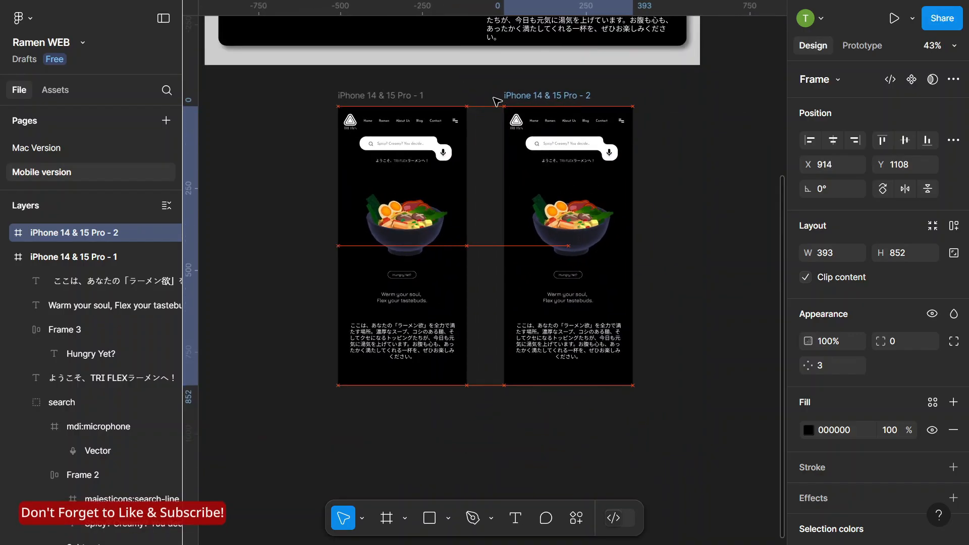
left_click(493, 96)
Move the logo and the menu icon sideways out of the first iPhone frame.
scroll(363, 119, "up", 3)
left_click_drag(353, 126, 276, 127)
left_click_drag(525, 126, 528, 130)
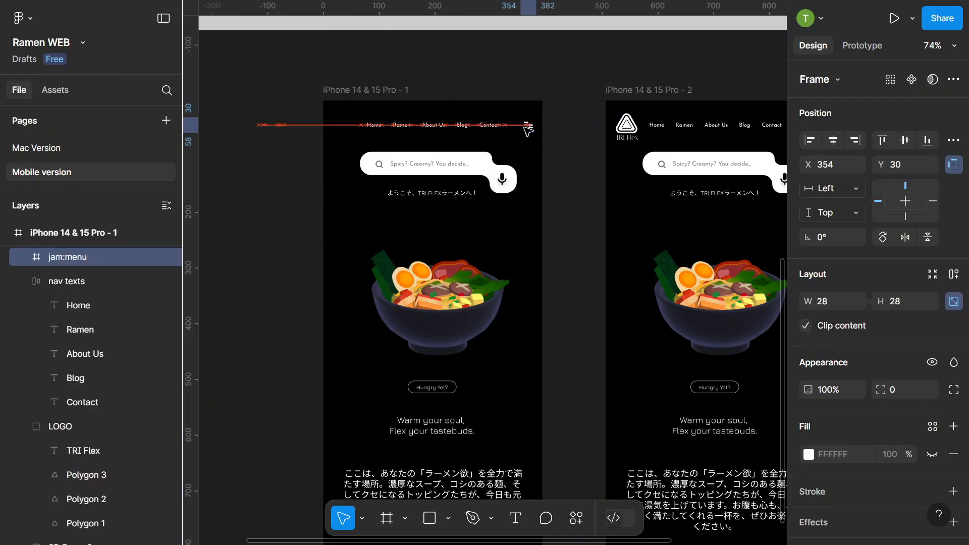
Move the navigation texts straight up out of the first iPhone frame to Y -106.
left_click(494, 125)
key("shift+Up")
key("shift+Up")
key("shift+Up")
key("shift+Up")
key("shift+Up")
key("shift+Up")
key("shift+Up")
key("shift+Up")
key("shift+Up")
key("shift+Up")
key("shift+Up")
key("shift+Up")
key("shift+Up")
key("shift+Up")
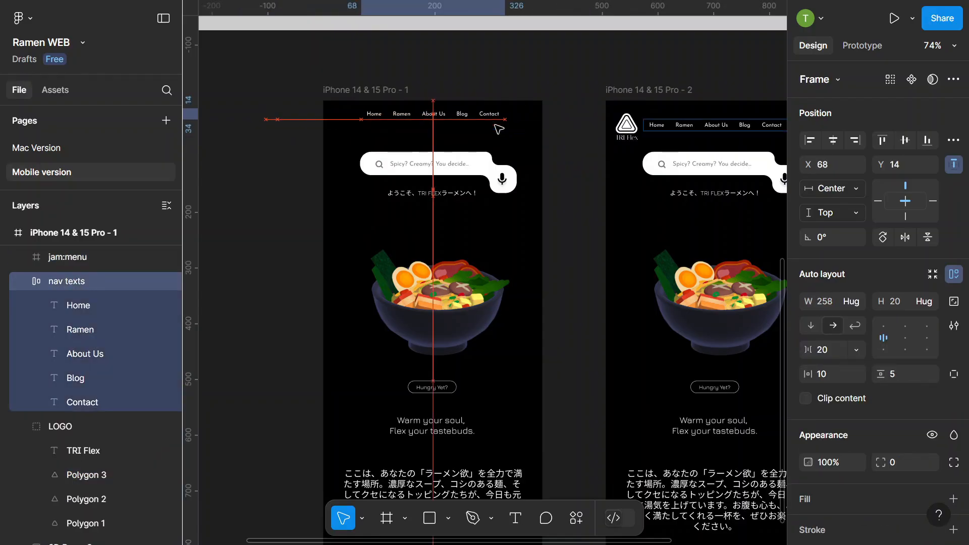
Move the Japanese paragraph straight down out of the first iPhone frame to Y 922.
scroll(439, 214, "down", 3)
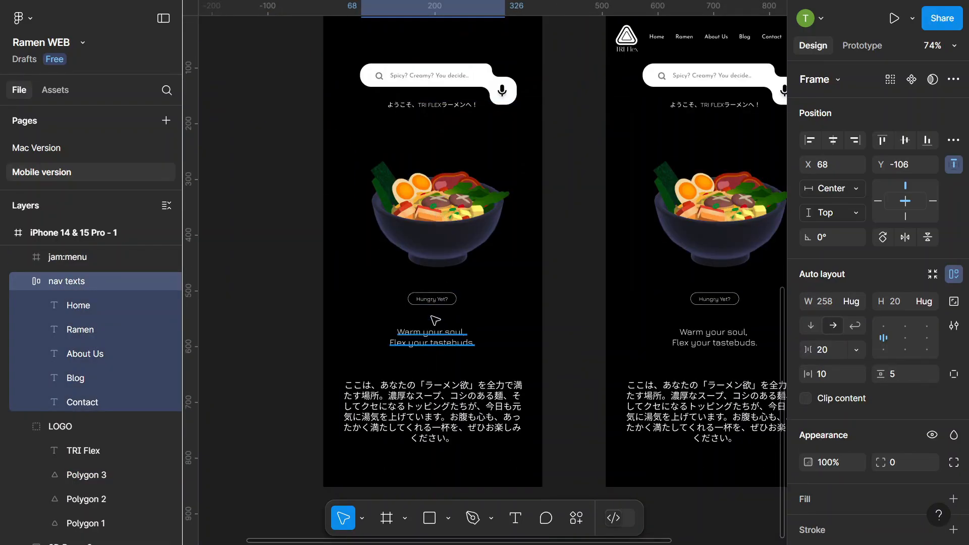
scroll(435, 321, "down", 1)
scroll(414, 371, "down", 5)
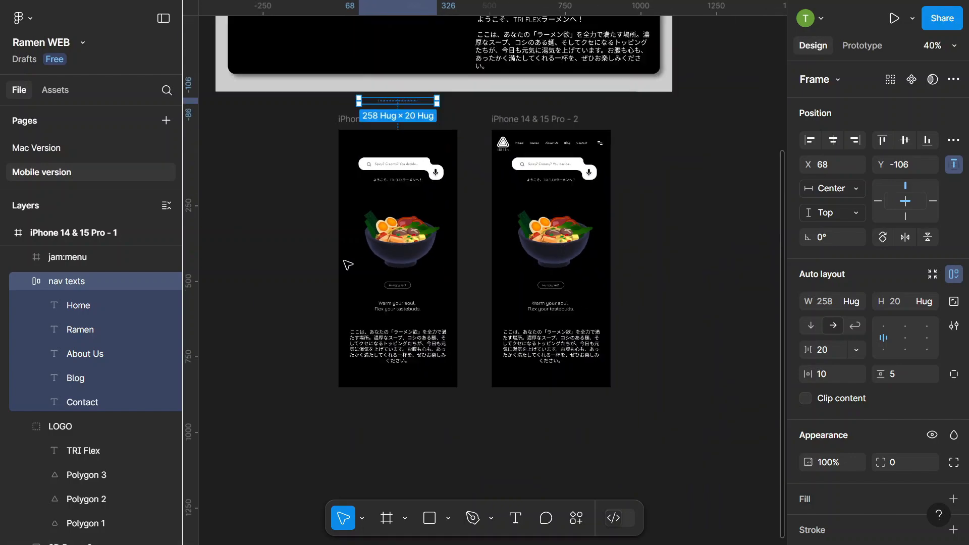
scroll(478, 154, "up", 1)
left_click(419, 382)
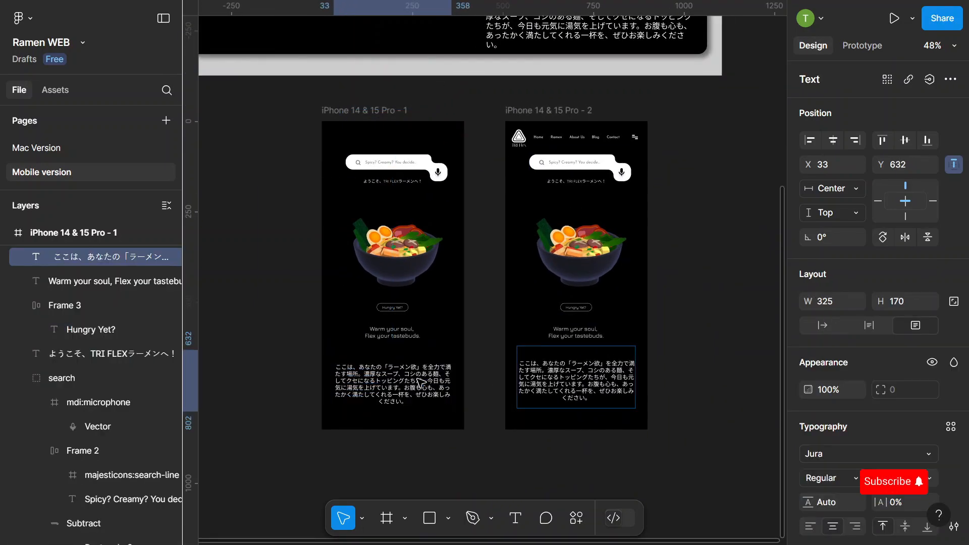
key("shift+Down")
key("shift+Down")
key("shift+Down")
key("shift+Down")
key("shift+Down")
key("shift+Down")
key("shift+Down")
key("shift+Down")
key("shift+Down")
key("shift+Down")
key("shift+Down")
key("shift+Down")
key("shift+Down")
key("shift+Down")
key("shift+Down")
key("shift+Down")
key("shift+Down")
key("shift+Down")
key("shift+Down")
key("shift+Down")
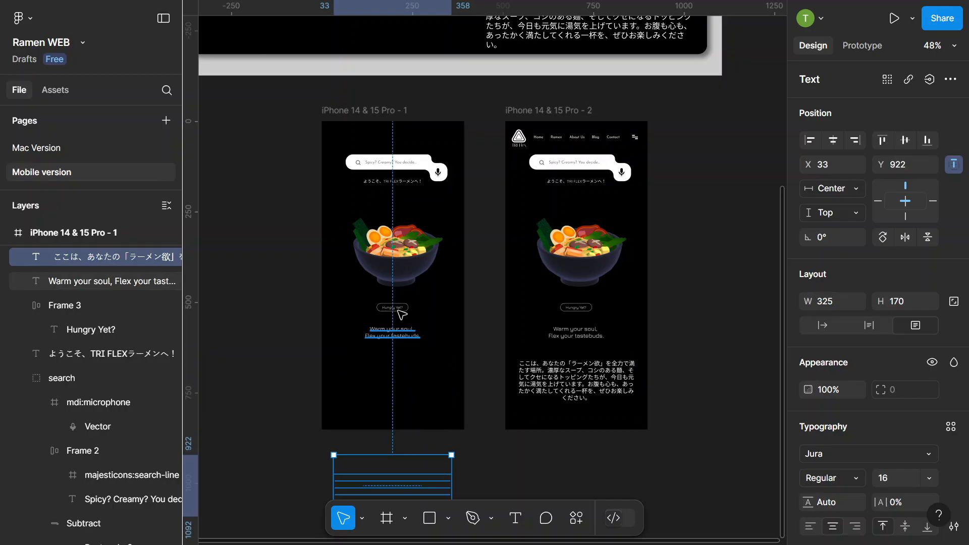
left_click(303, 326)
Connect the first iPhone frame to the second with a Navigate to interaction using Smart animate, Gentle curve and 2500ms duration.
left_click(418, 123)
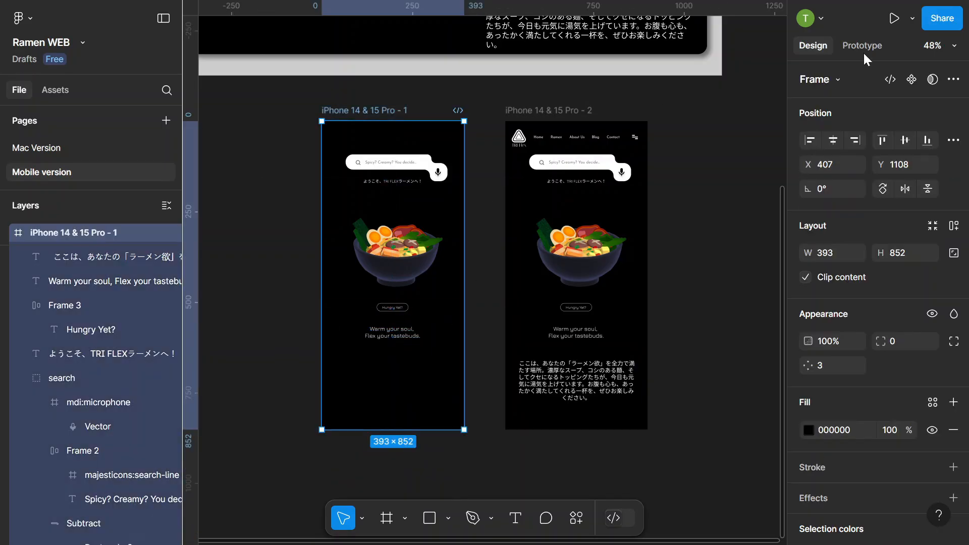
left_click(863, 48)
left_click_drag(463, 276, 523, 279)
scroll(589, 459, "down", 1)
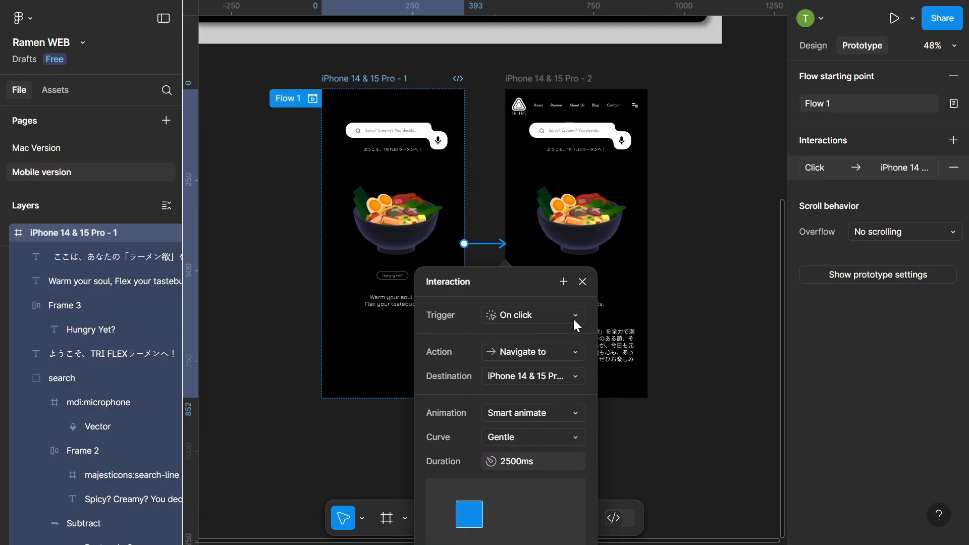
left_click(582, 282)
Play the iPhone prototype to check the mobile landing animation.
left_click(896, 21)
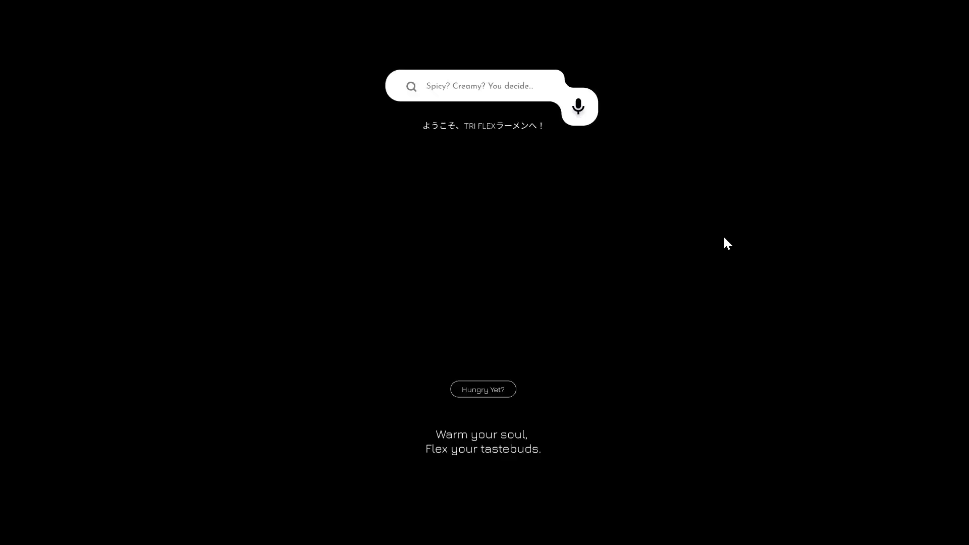